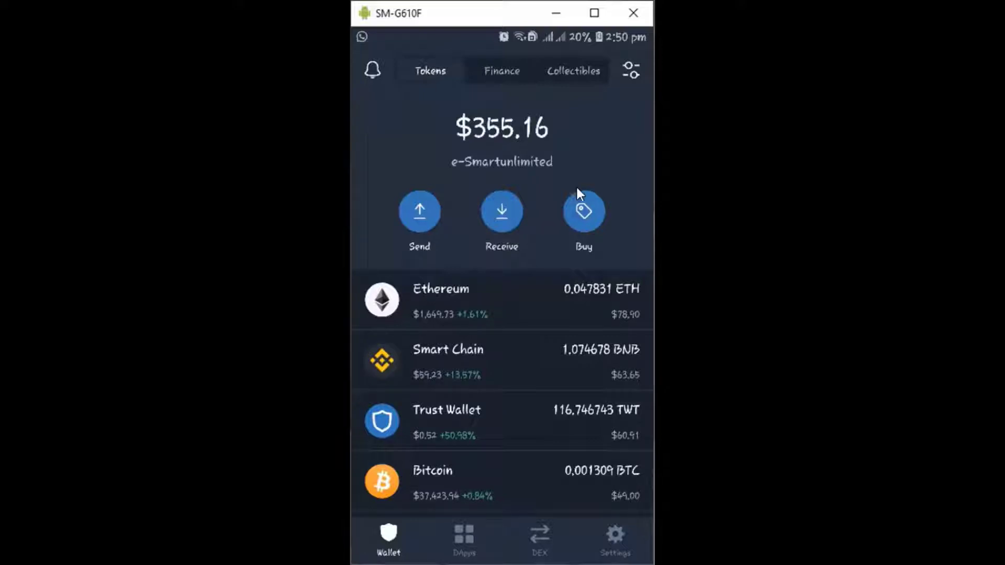
Step: Look through the wallet's token list and the balance held in each coin
scroll(576, 191, down, 7)
scroll(557, 271, down, 2)
scroll(558, 271, up, 9)
scroll(592, 155, down, 2)
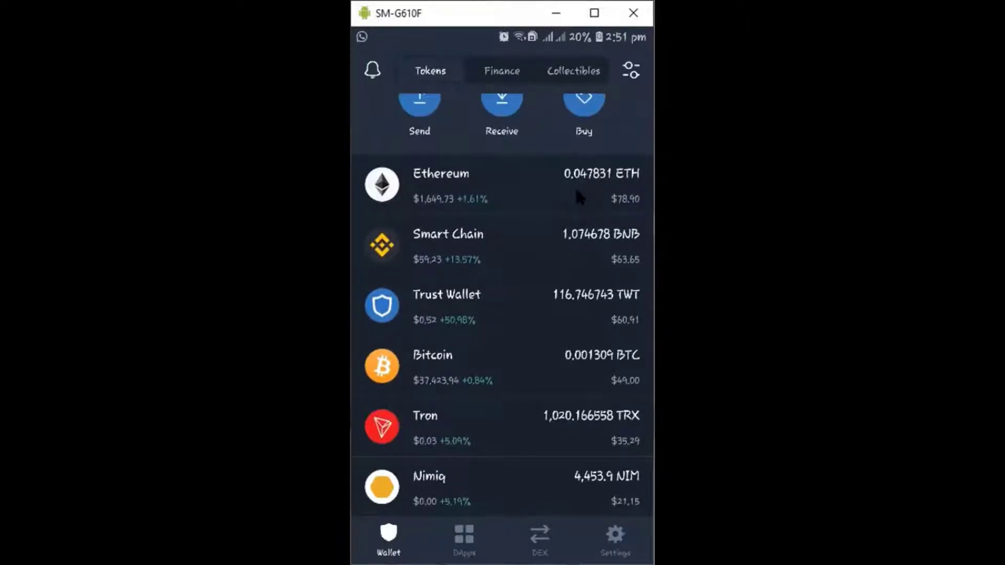
scroll(578, 196, up, 2)
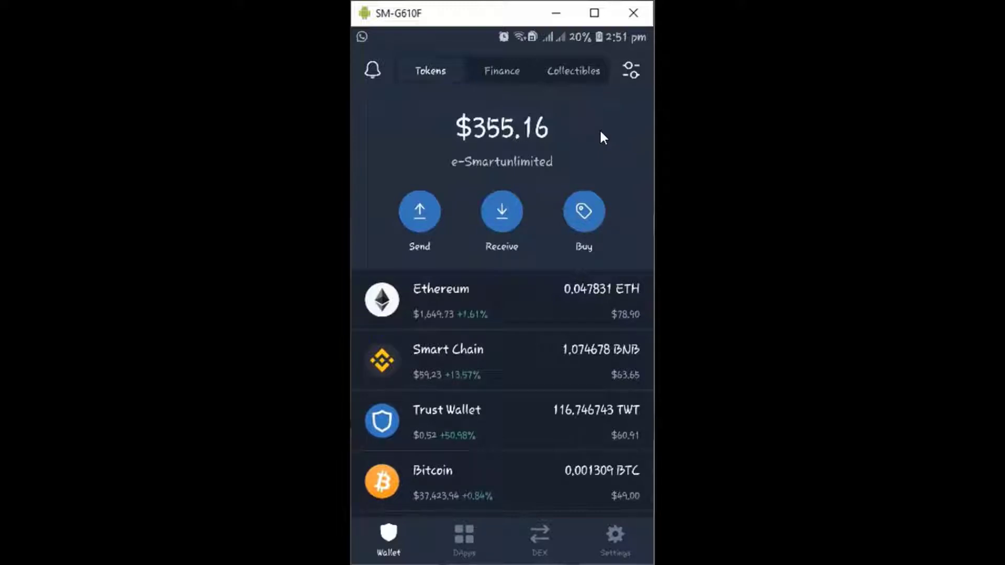
scroll(600, 134, down, 2)
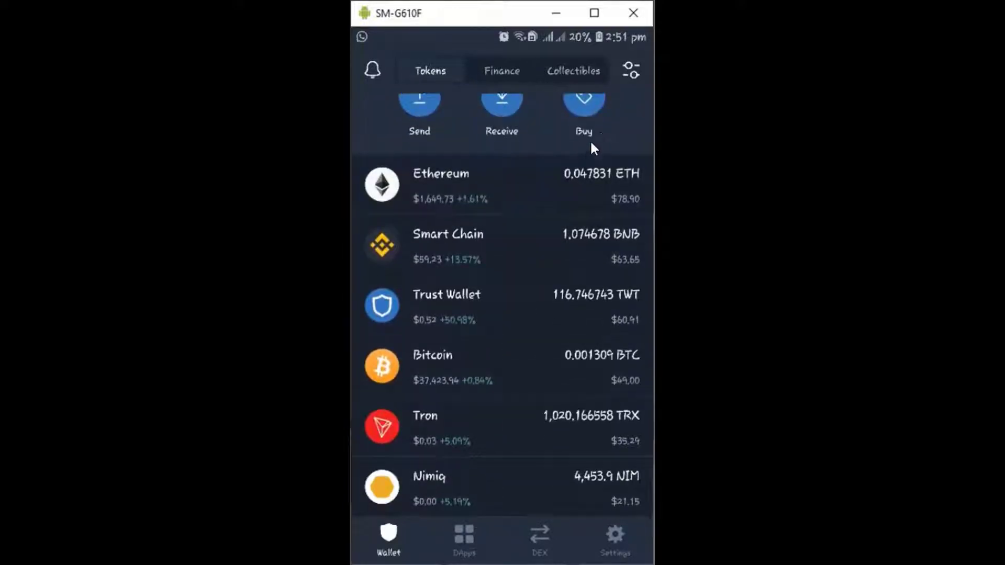
scroll(577, 195, down, 1)
scroll(577, 196, up, 3)
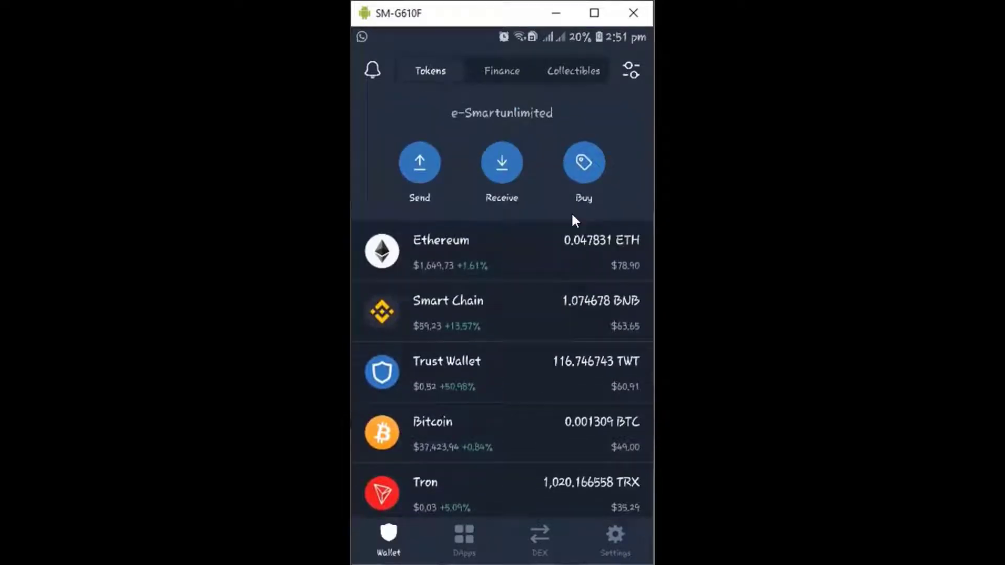
scroll(573, 215, up, 1)
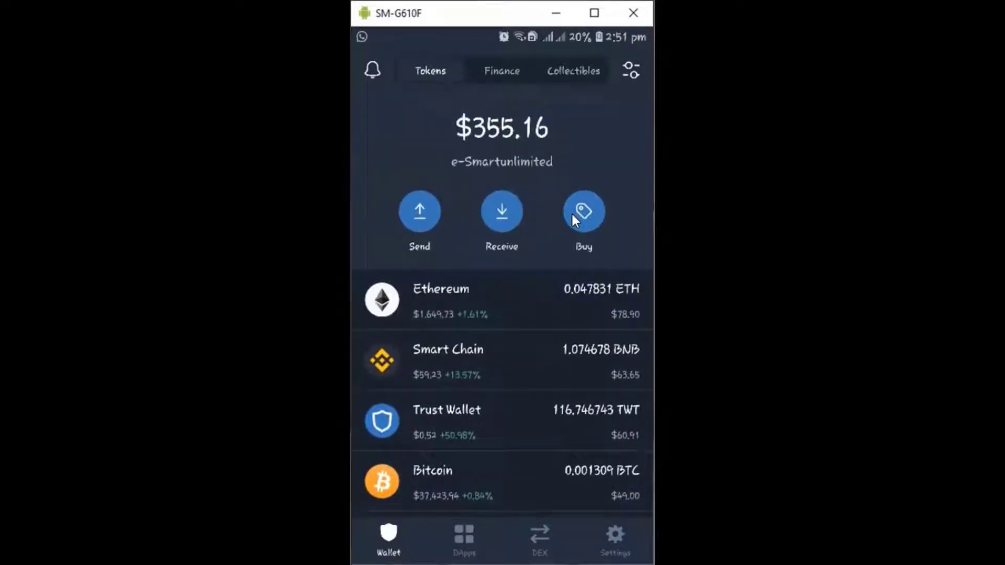
scroll(572, 214, down, 2)
scroll(572, 215, up, 2)
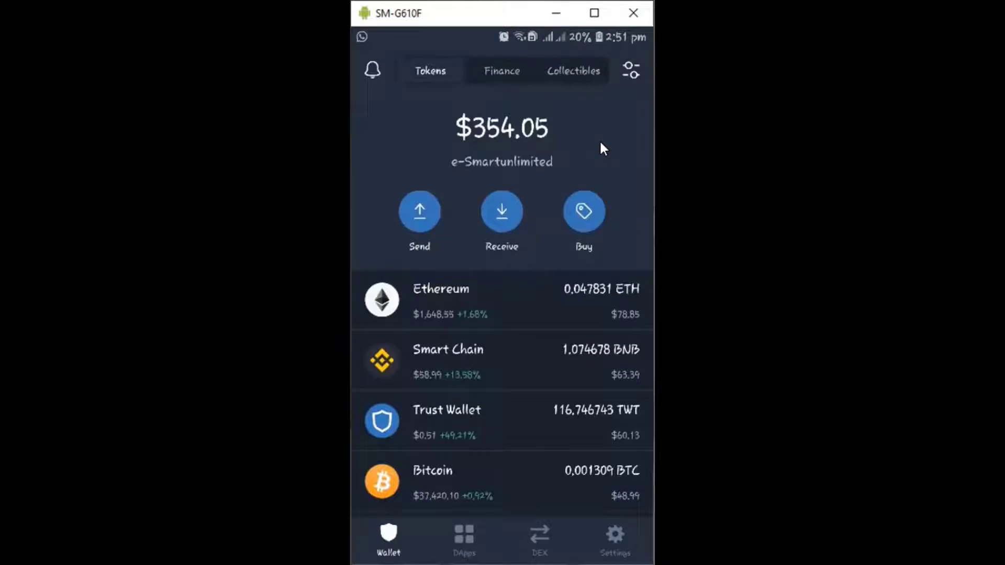
scroll(600, 143, down, 2)
scroll(600, 142, up, 2)
scroll(600, 143, down, 2)
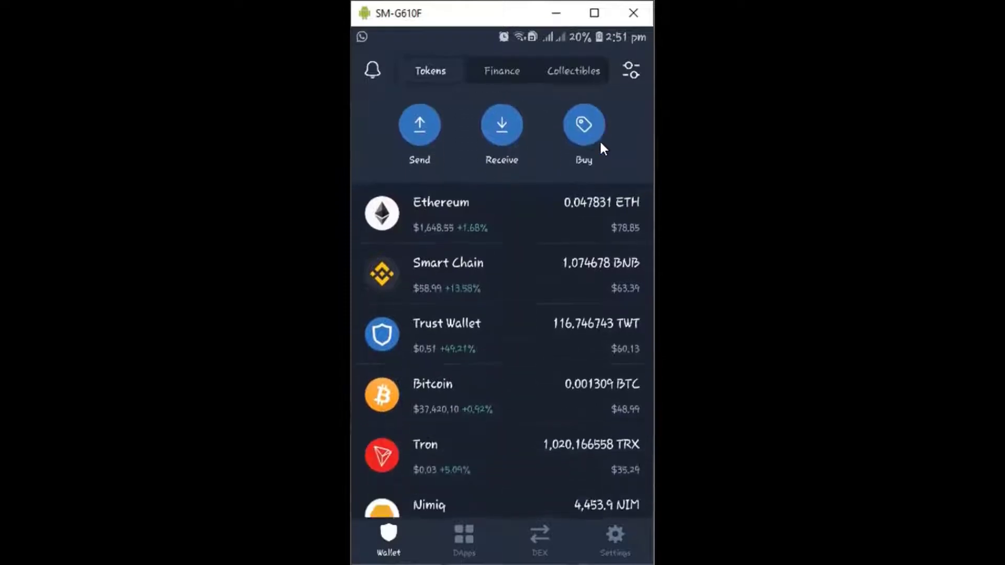
scroll(600, 145, up, 3)
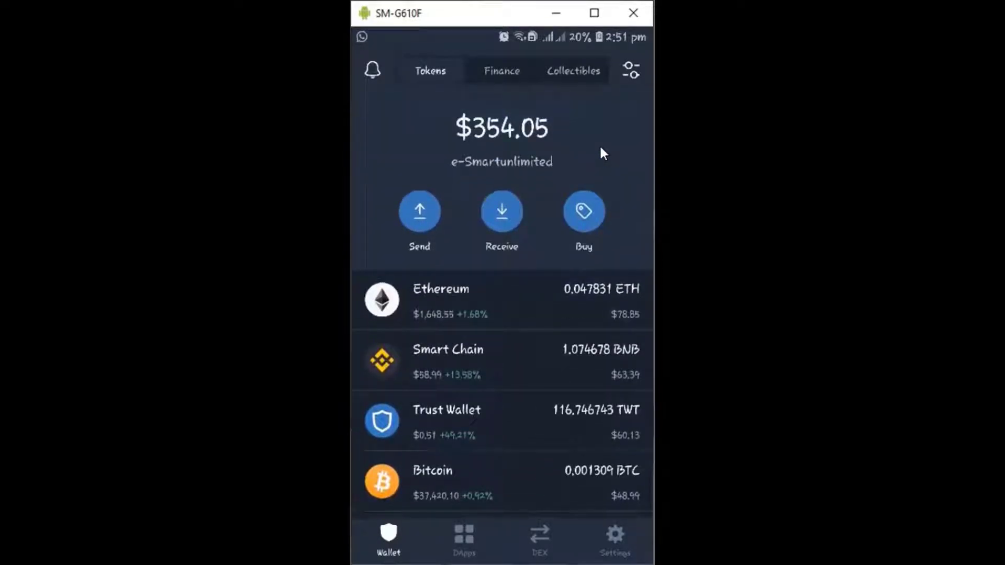
scroll(597, 152, down, 2)
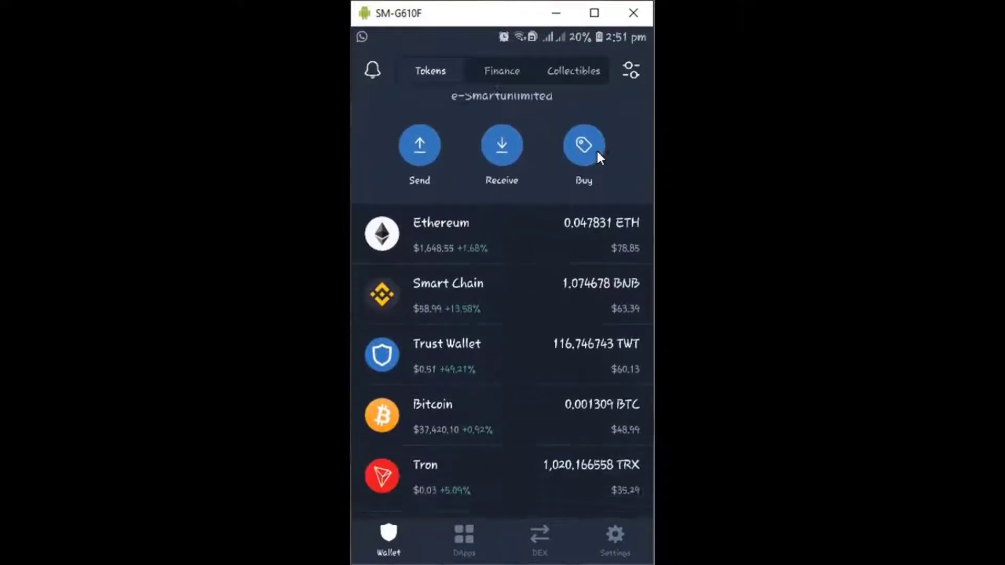
scroll(597, 152, up, 2)
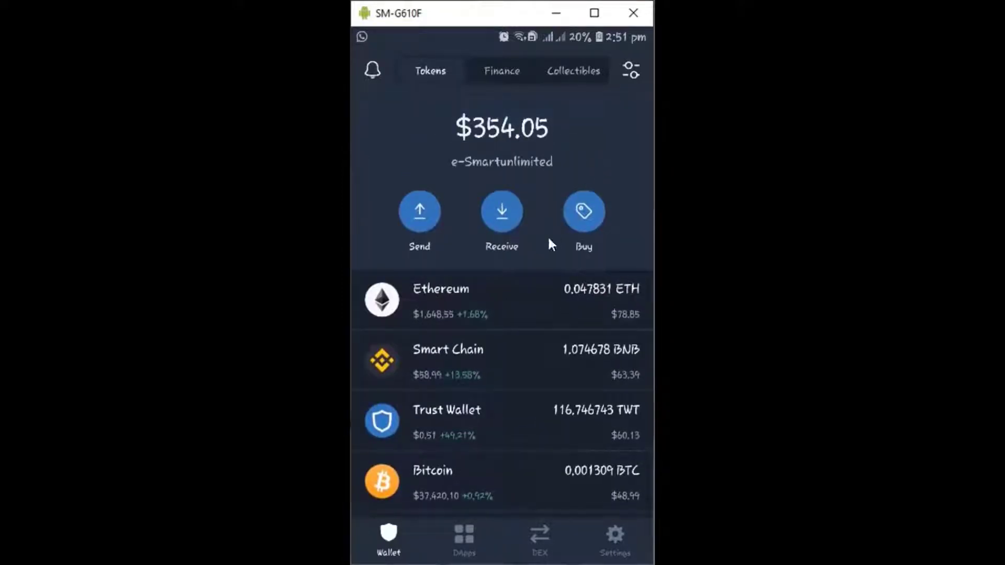
scroll(540, 262, down, 1)
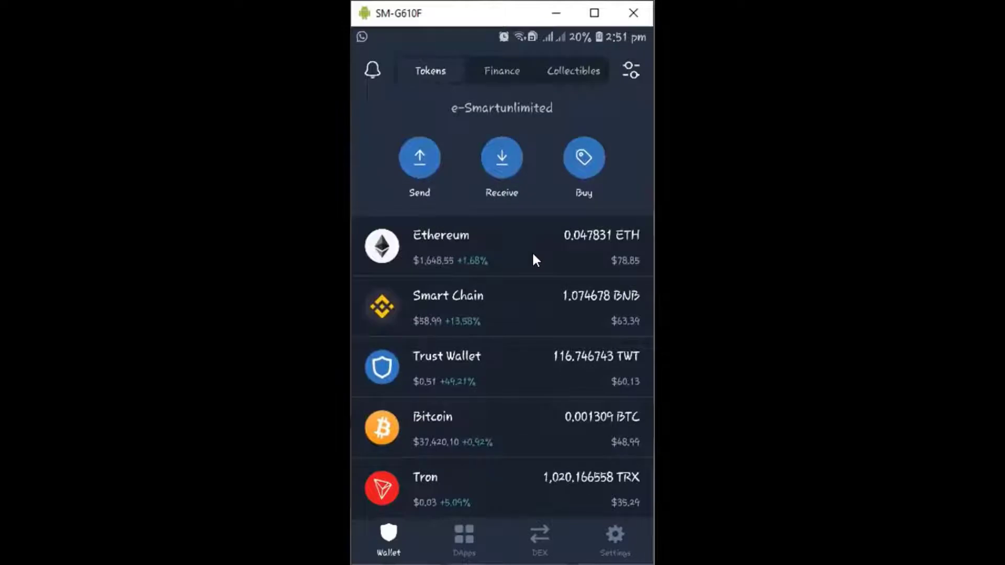
scroll(532, 254, up, 1)
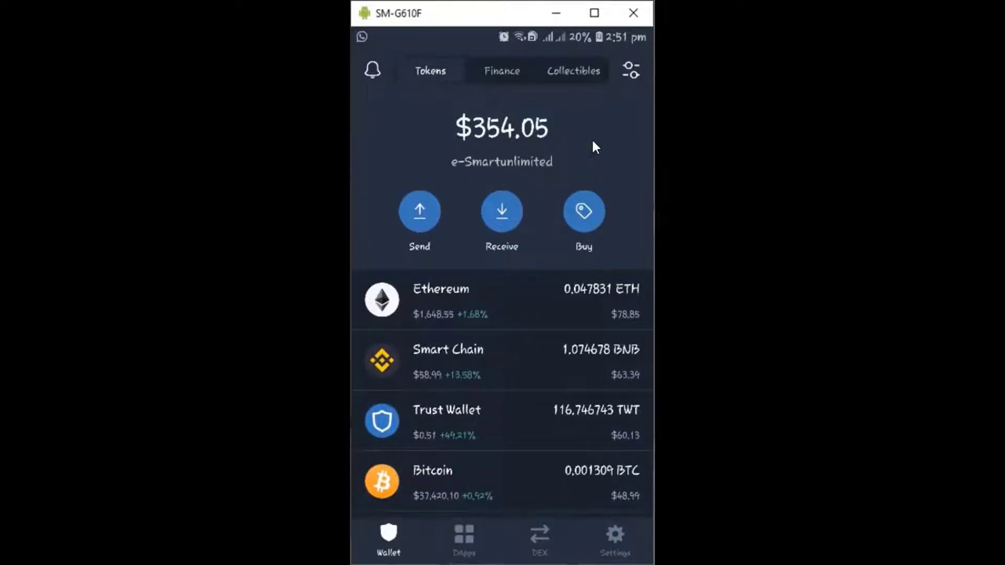
scroll(593, 141, down, 2)
scroll(593, 142, up, 2)
scroll(597, 143, down, 3)
scroll(599, 146, up, 3)
scroll(601, 157, down, 3)
scroll(600, 157, up, 3)
scroll(601, 160, down, 3)
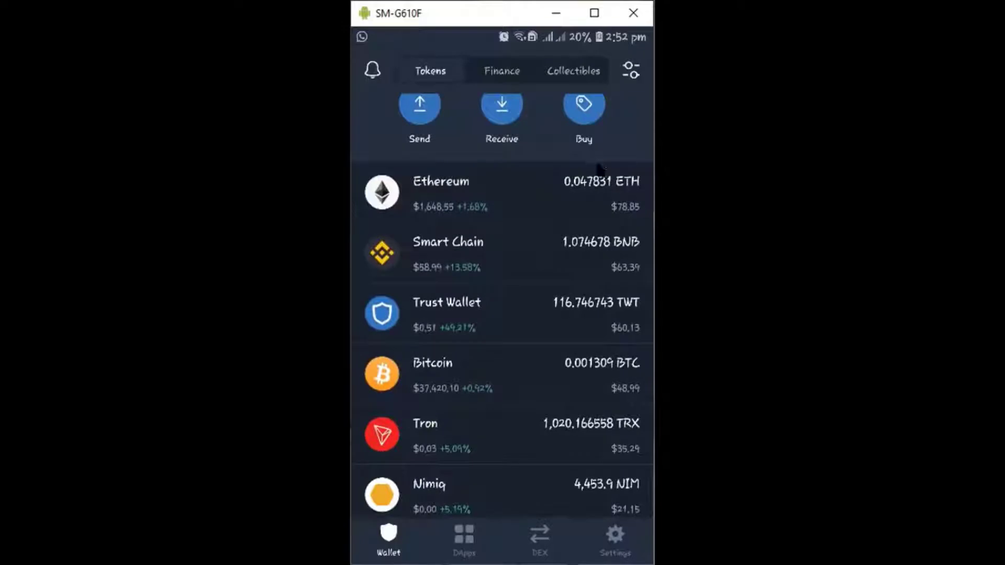
scroll(584, 224, up, 2)
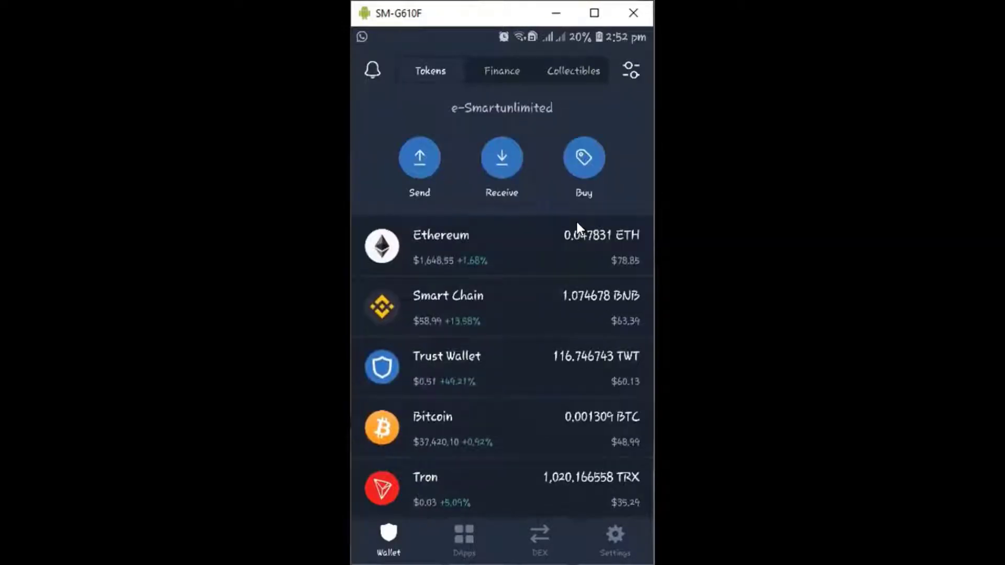
scroll(576, 218, up, 2)
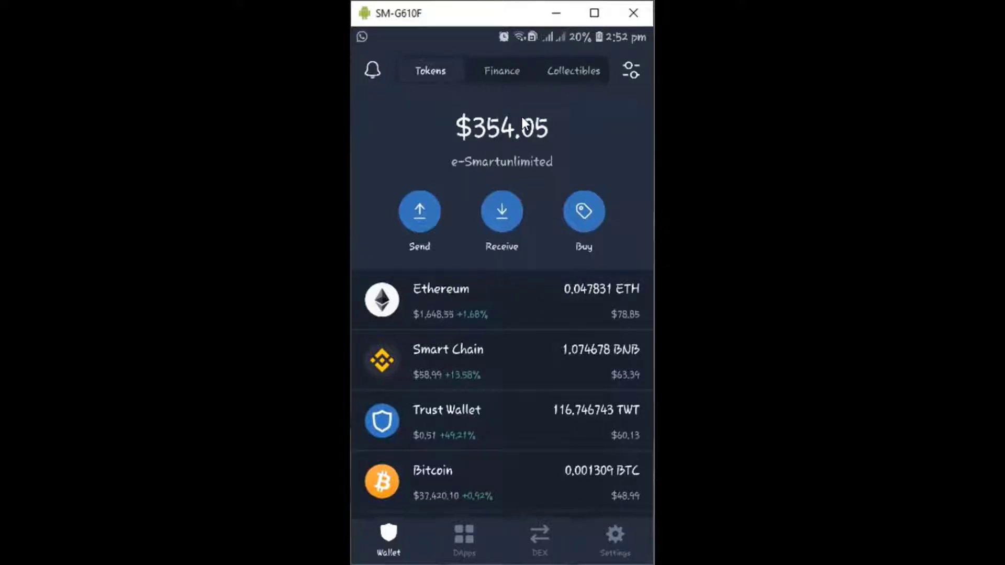
scroll(522, 118, down, 2)
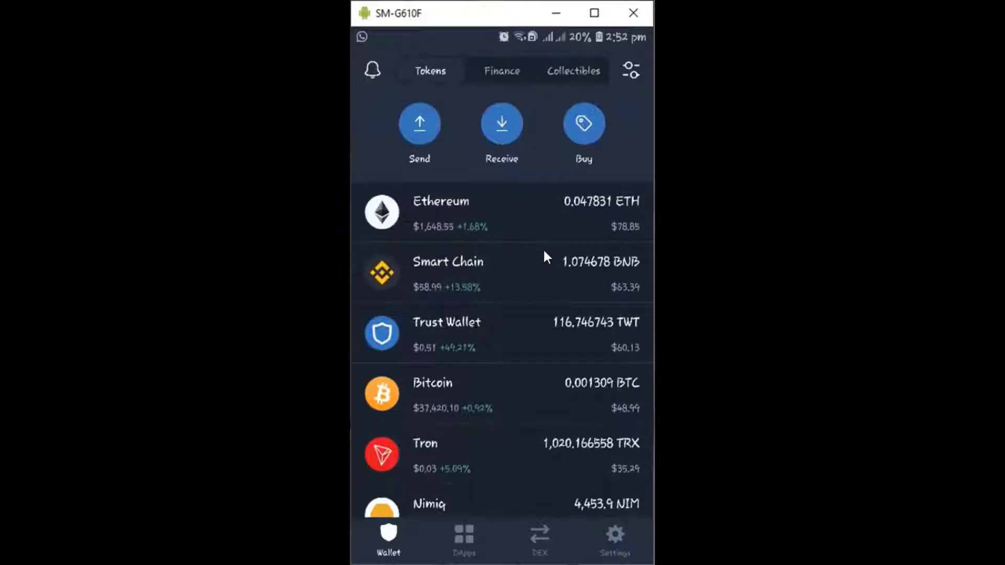
scroll(544, 252, down, 1)
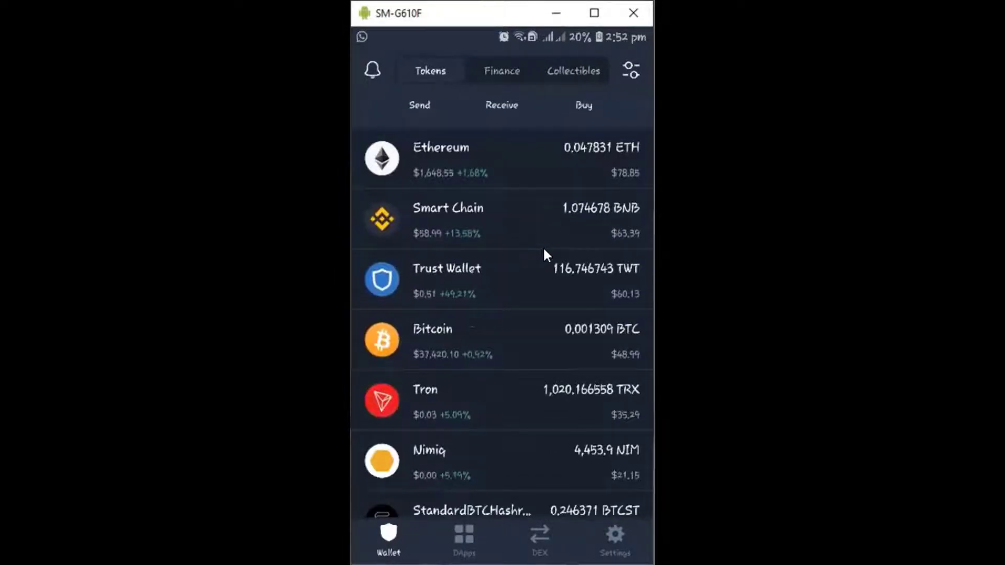
scroll(544, 250, up, 3)
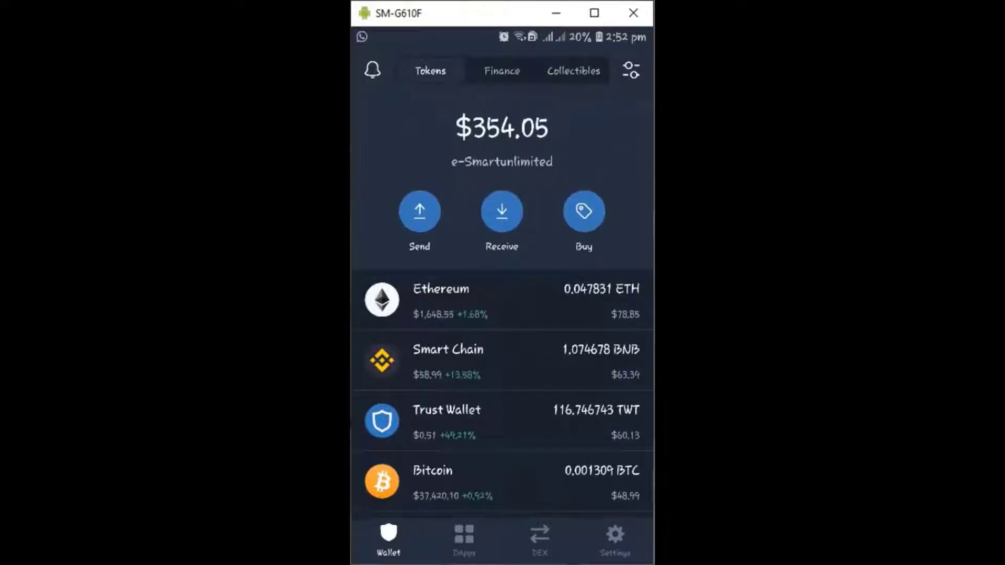
Step: Set up a swap on the DEX paying BNB and getting the BEP20 PancakeSwap Token, found by searching for "cake"
click(540, 539)
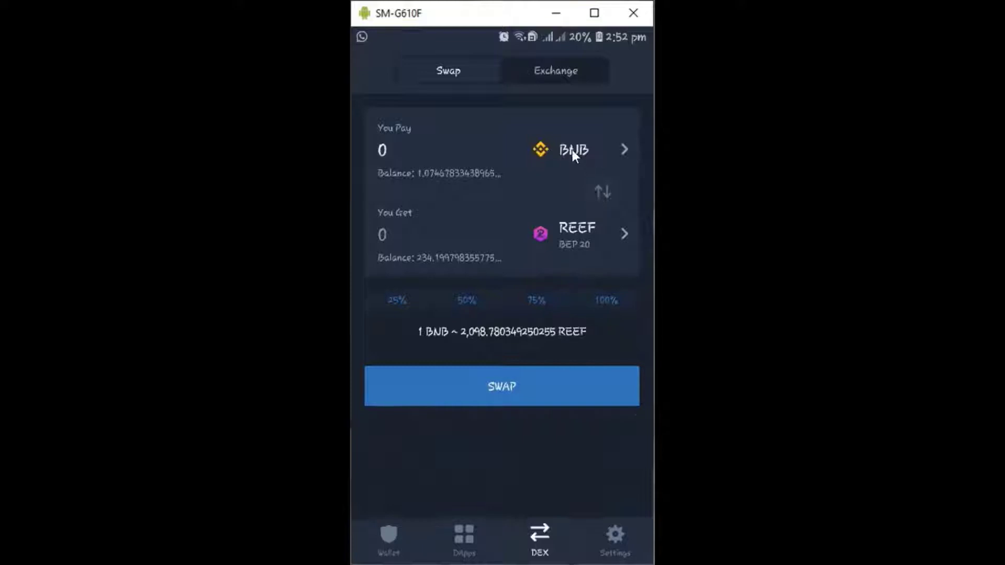
click(601, 190)
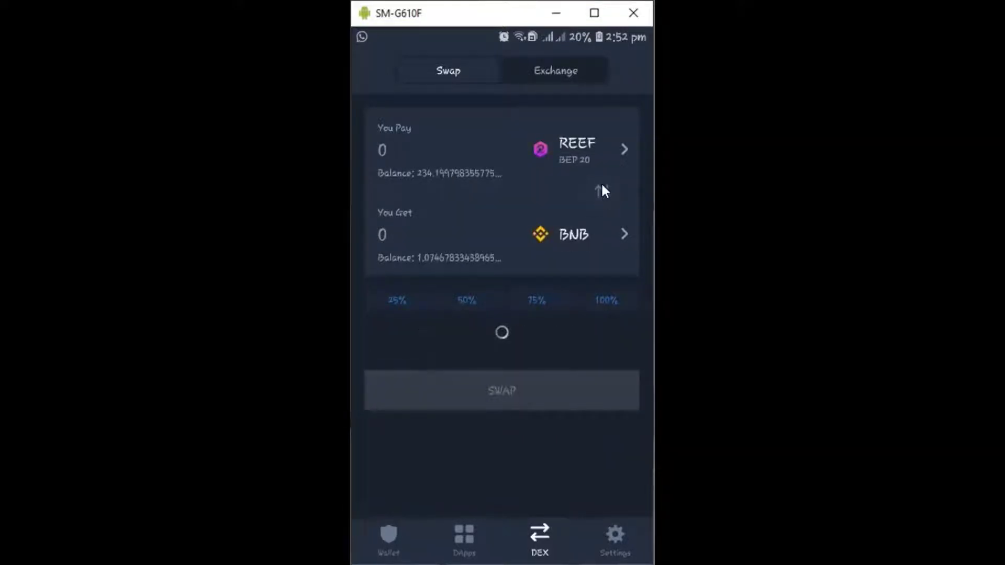
click(602, 191)
click(575, 228)
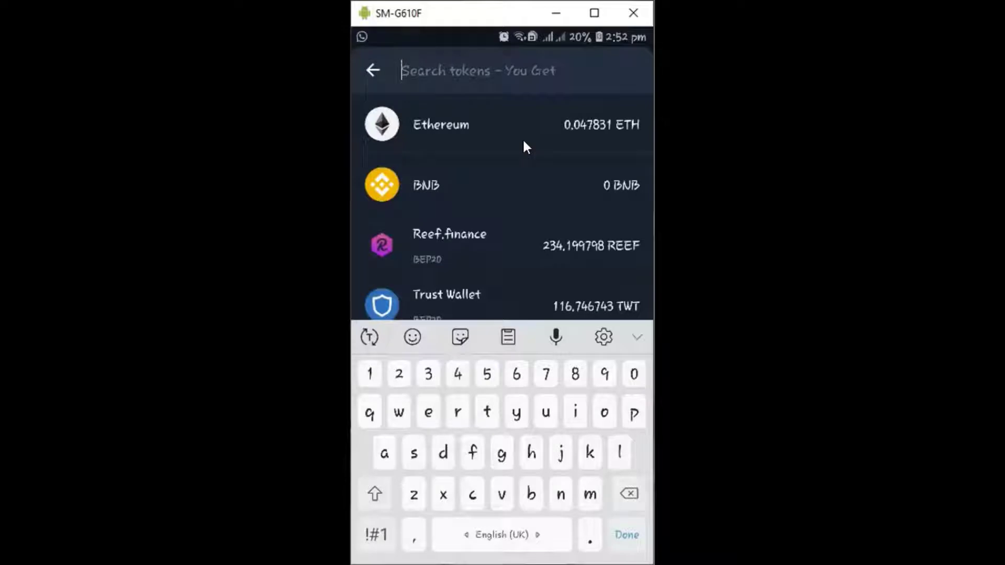
text(cake)
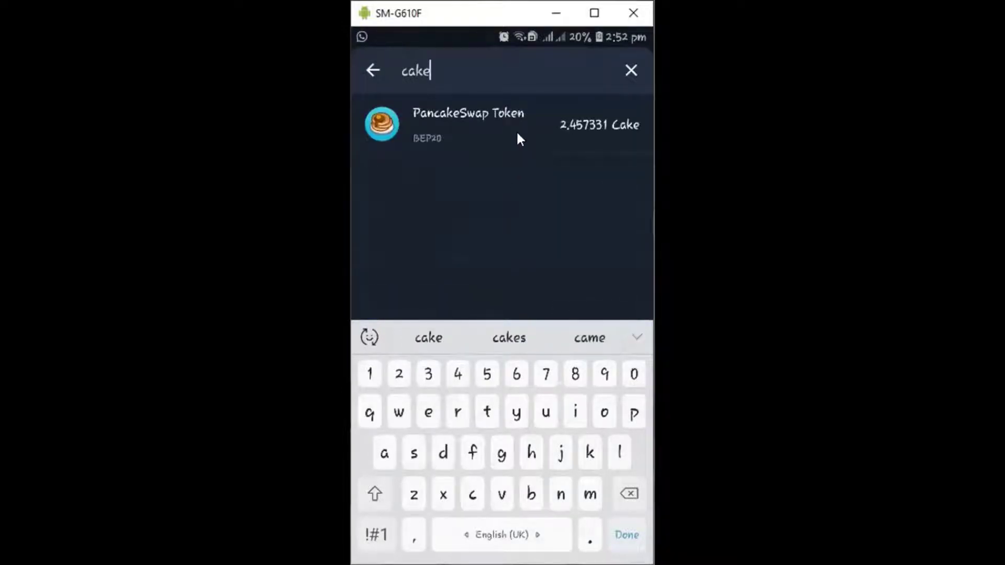
click(515, 131)
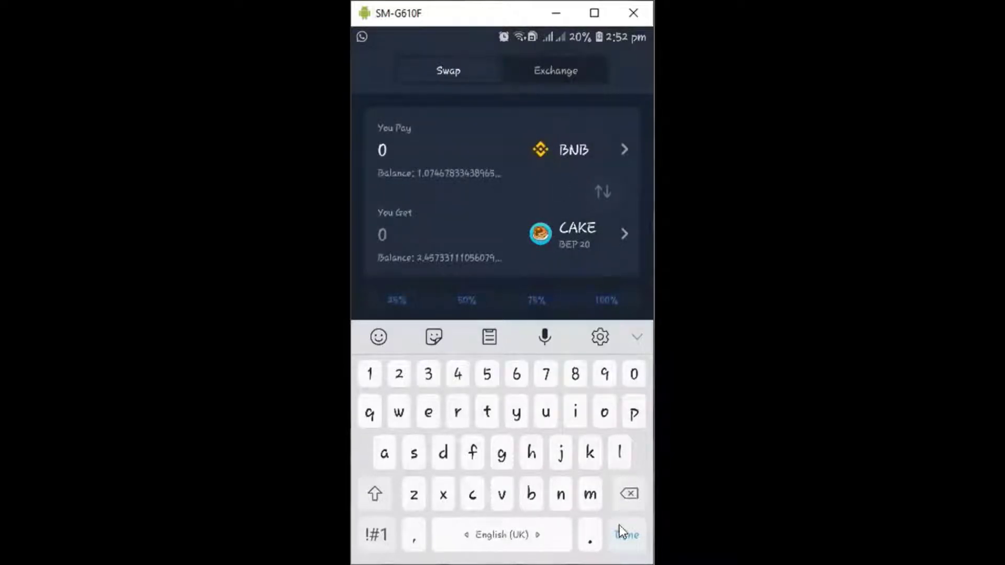
Step: Preview how much CAKE 100% of the BNB balance buys, and return to the wallet without swapping
click(603, 300)
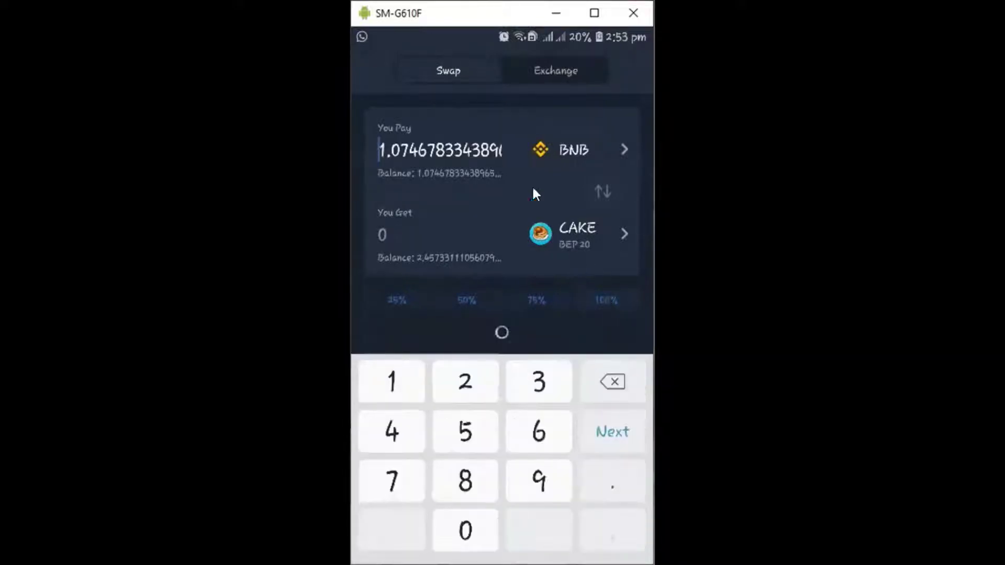
click(613, 384)
right_click(613, 387)
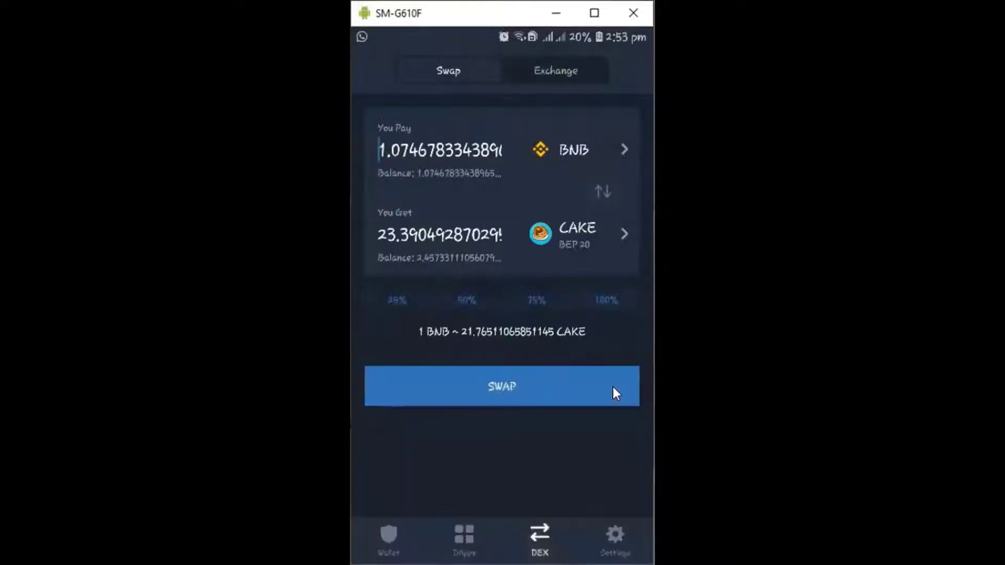
right_click(613, 387)
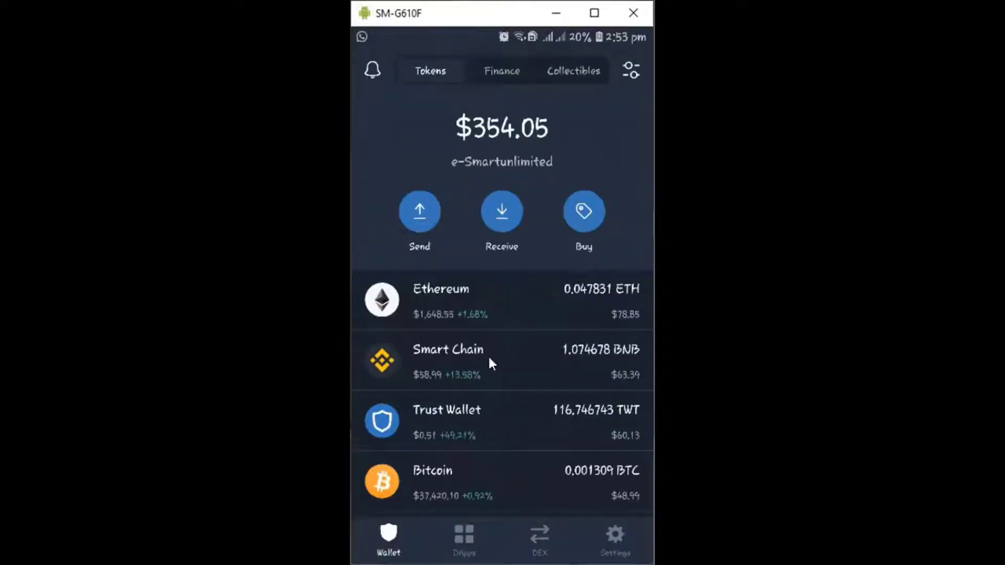
Step: Look through the wallet's token list down to the PancakeSwap Token and Reef.finance holdings
scroll(510, 304, down, 2)
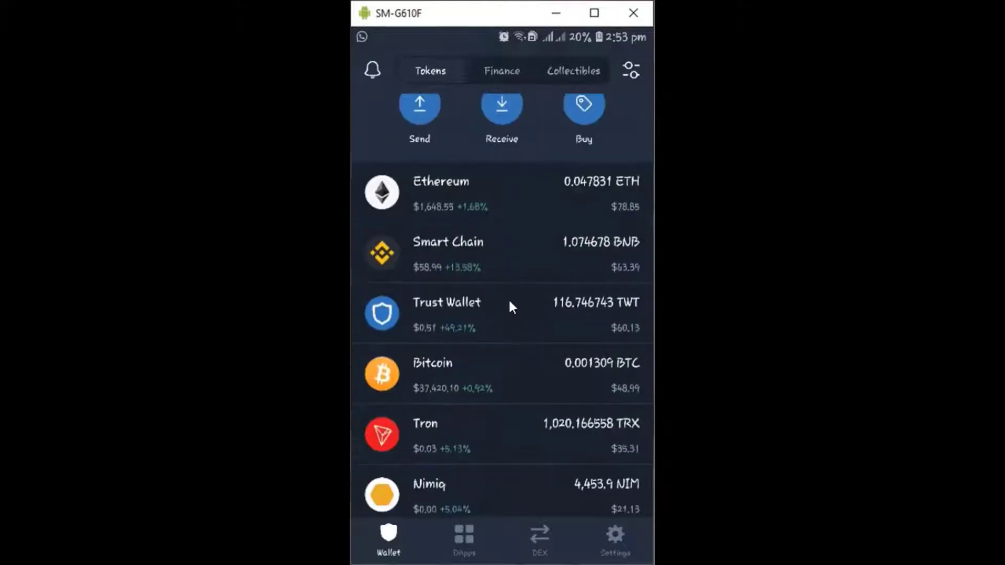
scroll(510, 304, down, 1)
scroll(511, 303, up, 3)
scroll(513, 303, down, 2)
scroll(530, 355, down, 2)
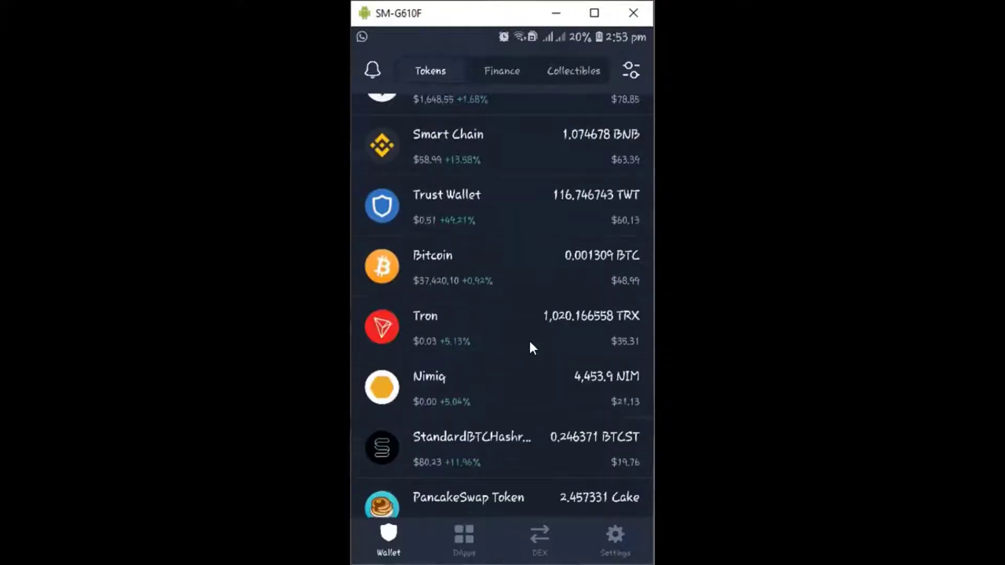
scroll(525, 355, down, 2)
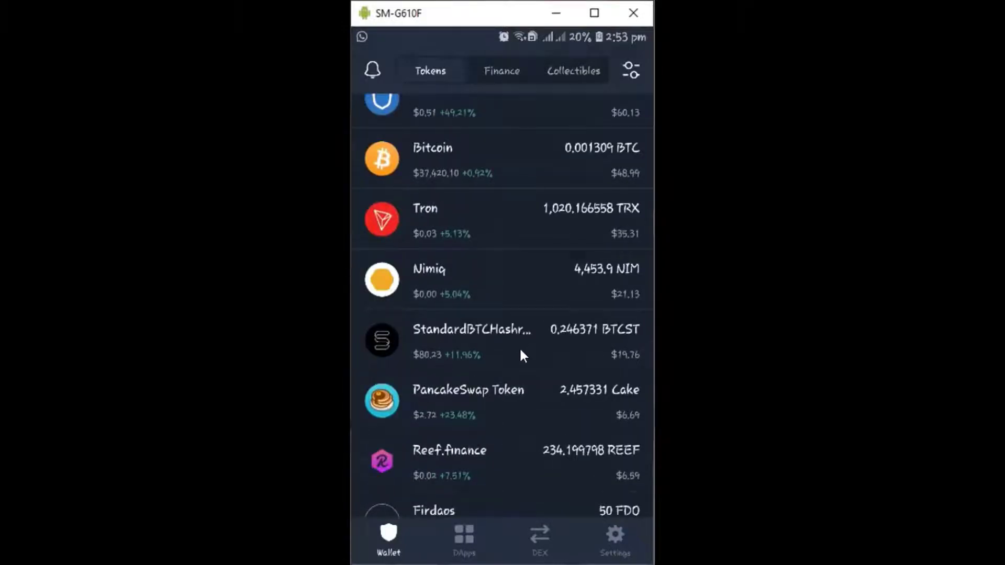
scroll(521, 353, up, 4)
scroll(520, 354, up, 2)
scroll(520, 352, down, 2)
scroll(520, 352, up, 2)
scroll(531, 321, down, 3)
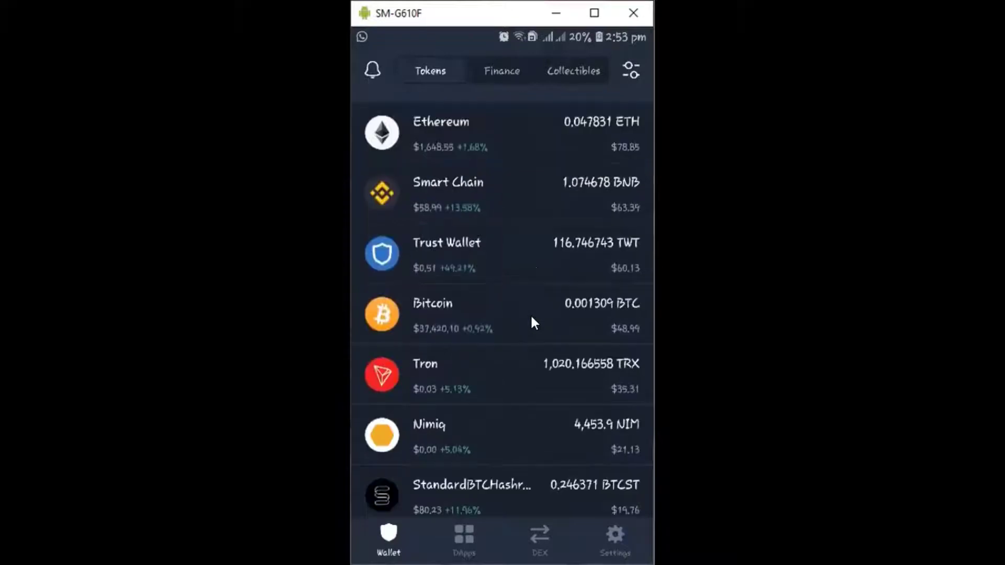
scroll(531, 321, down, 1)
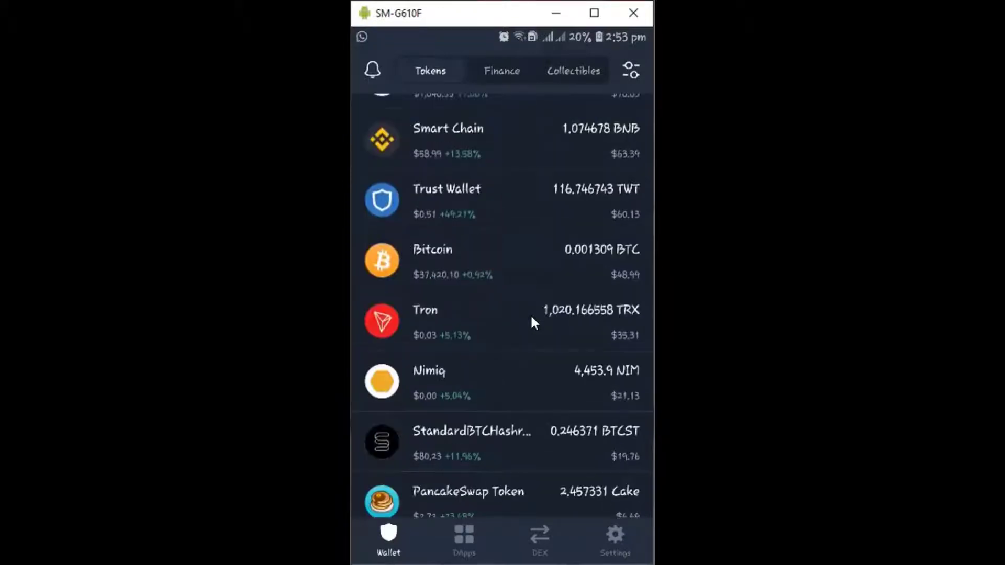
scroll(532, 322, down, 2)
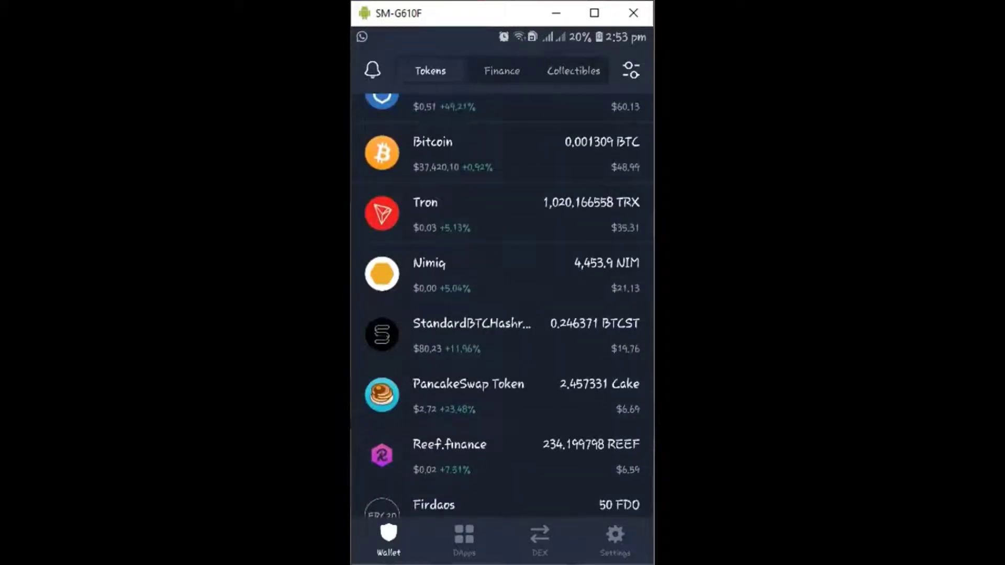
Step: Open the PancakeSwap DApp from the full list of new DApps
click(464, 539)
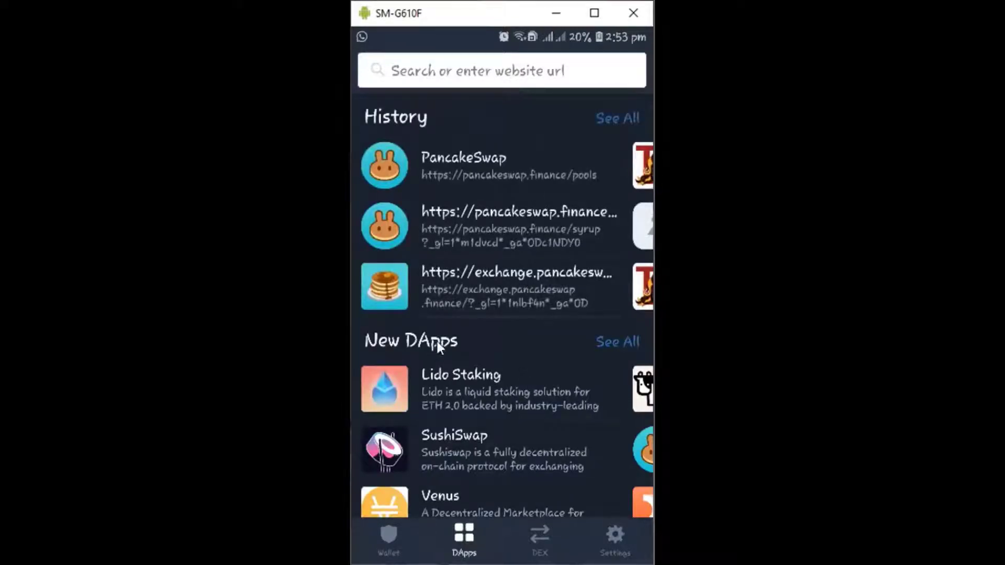
click(612, 344)
scroll(501, 252, down, 1)
scroll(500, 249, up, 1)
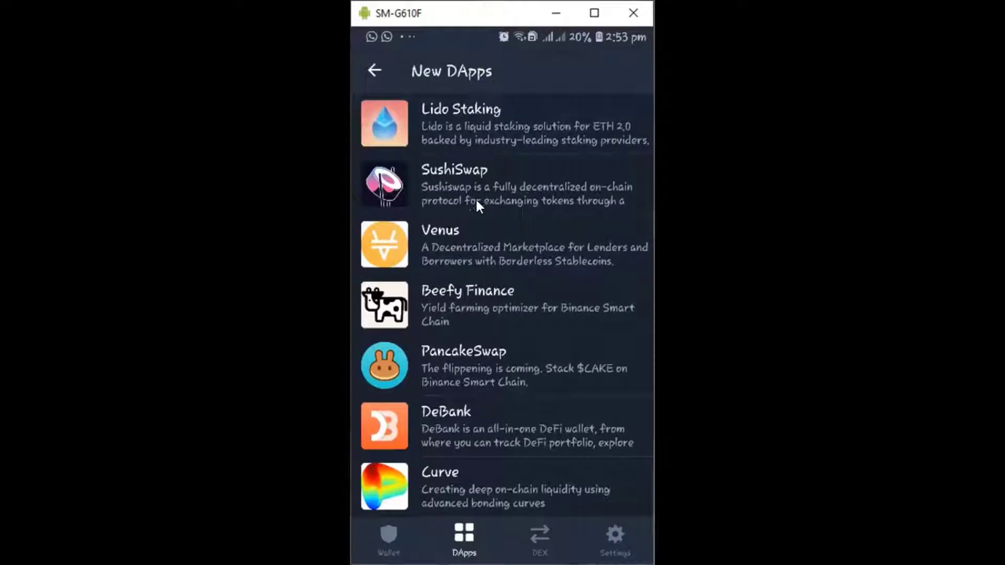
click(476, 366)
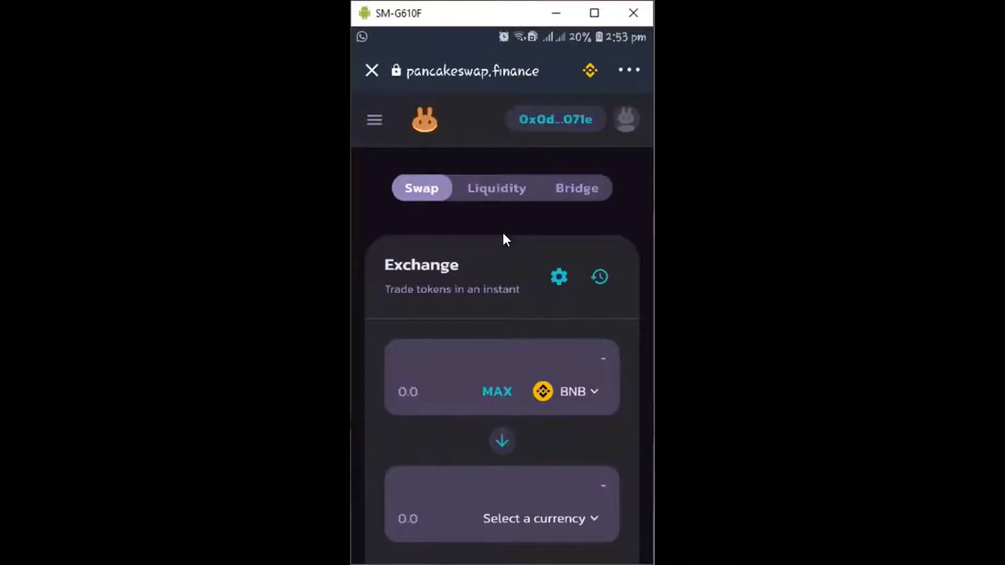
Step: Switch the PancakeSwap DApp's network to Ethereum and back to Smart Chain
click(589, 71)
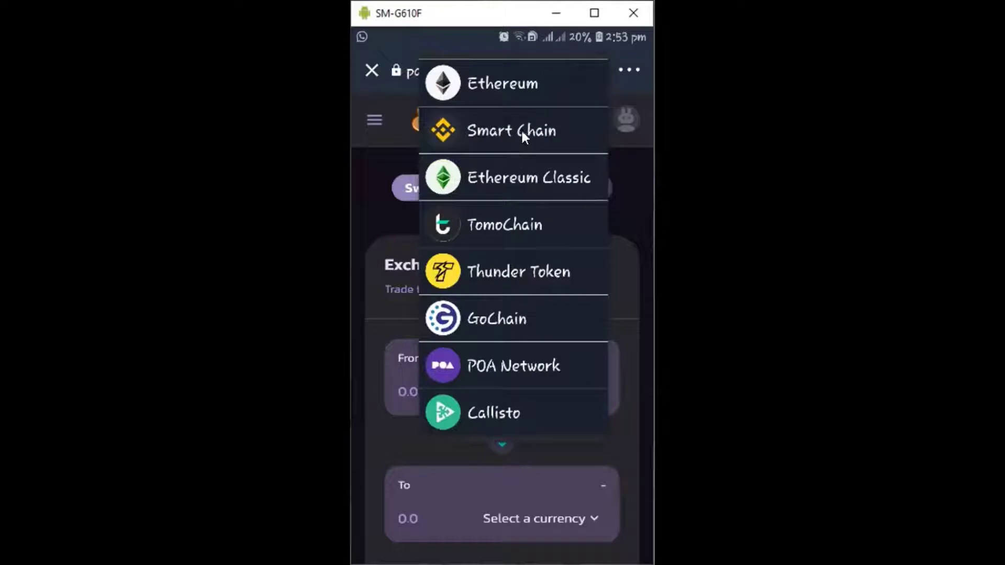
click(501, 83)
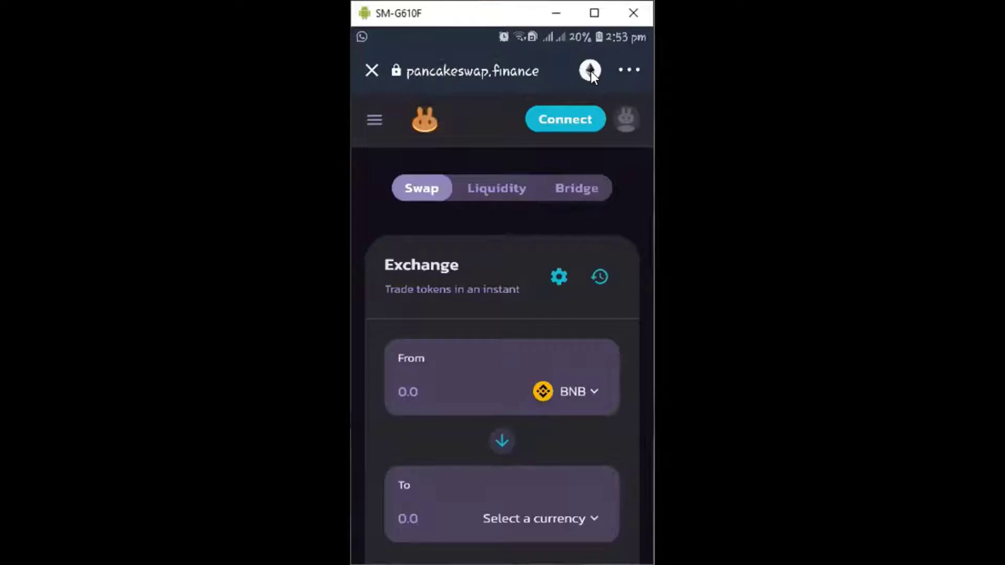
click(591, 69)
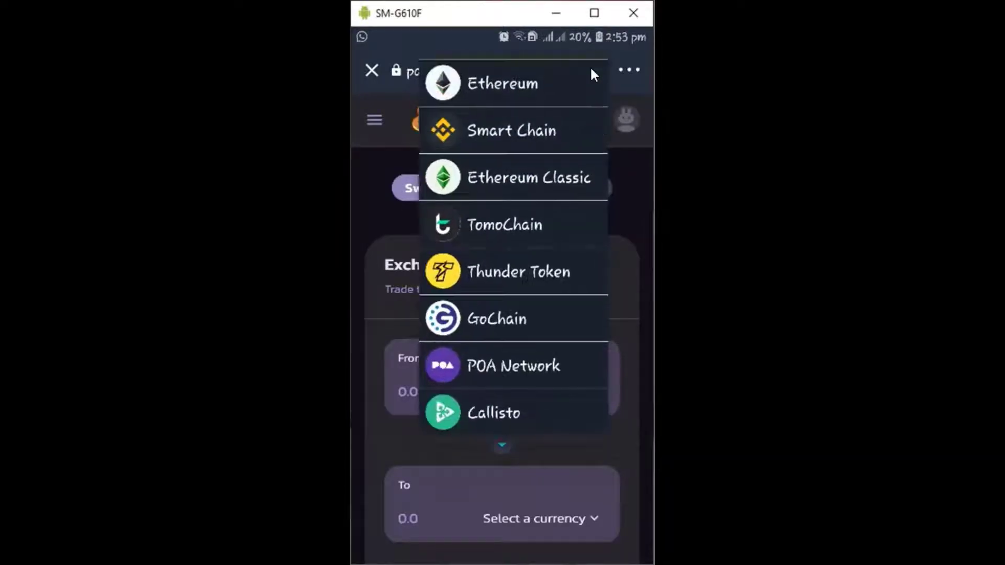
click(529, 128)
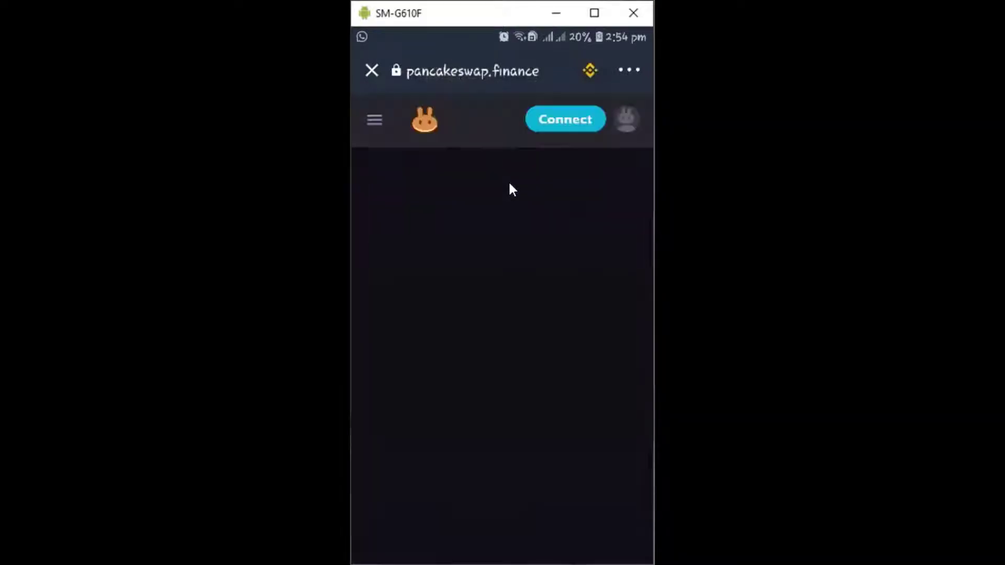
scroll(518, 141, down, 2)
scroll(585, 73, up, 1)
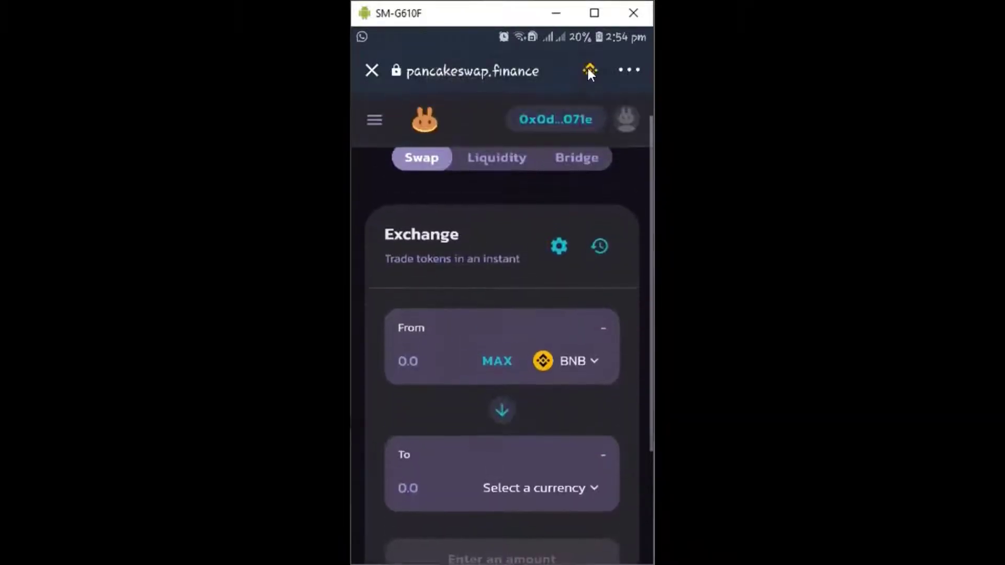
scroll(546, 203, up, 1)
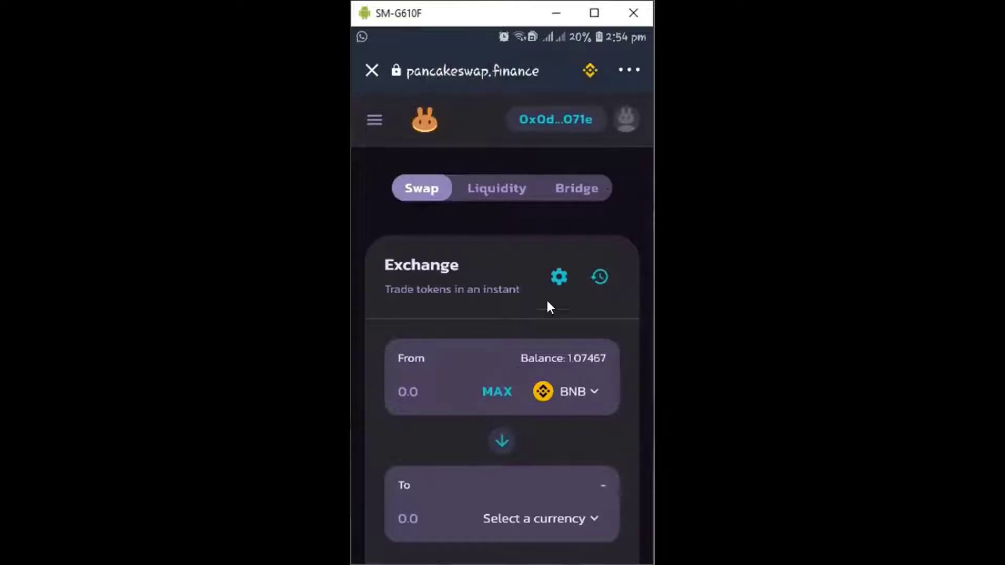
Step: Open PancakeSwap's Pools page and look through the active pools from the CAKE Pool down to the LIT Pool
click(373, 122)
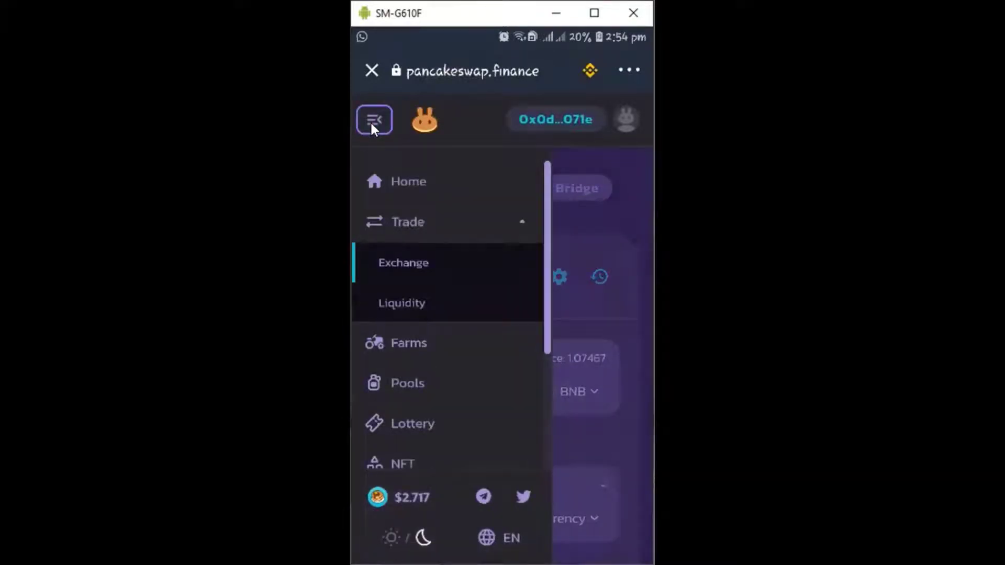
click(409, 382)
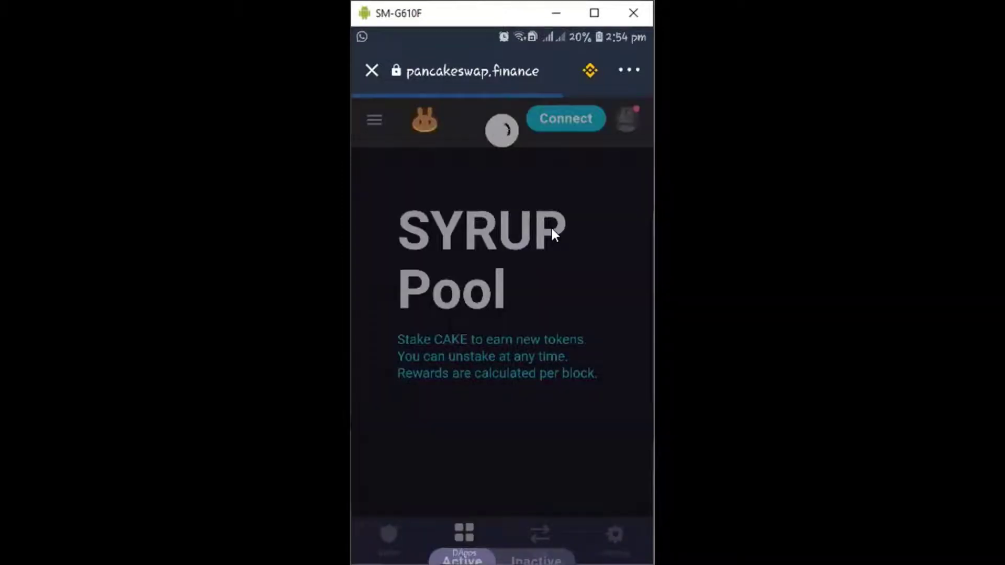
scroll(554, 235, down, 2)
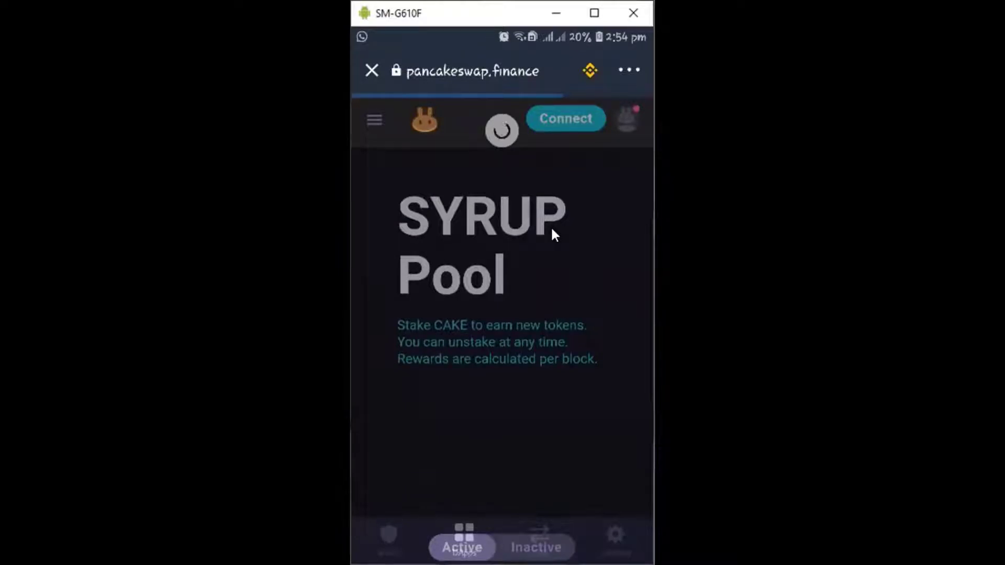
scroll(544, 238, down, 5)
scroll(545, 241, up, 5)
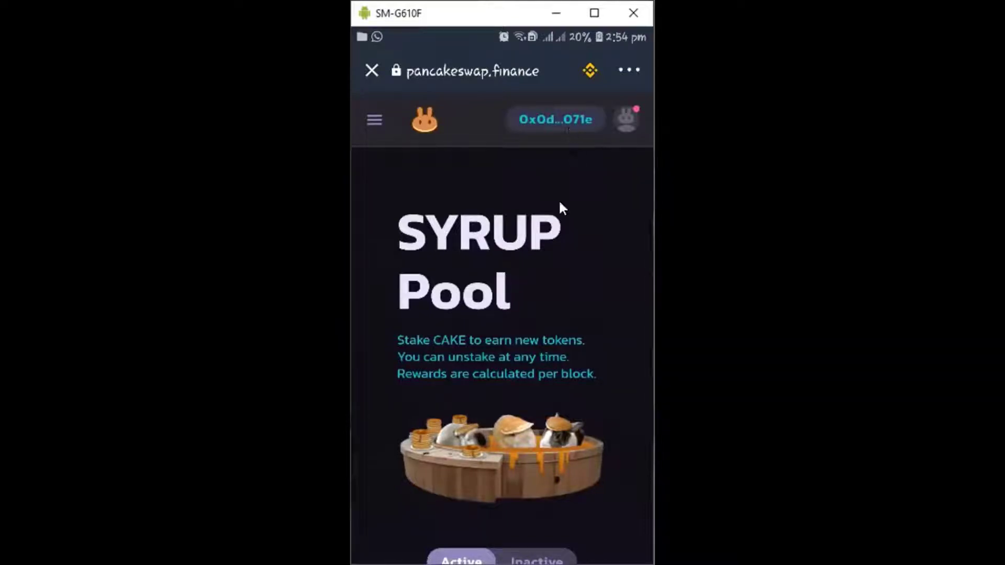
scroll(562, 269, down, 5)
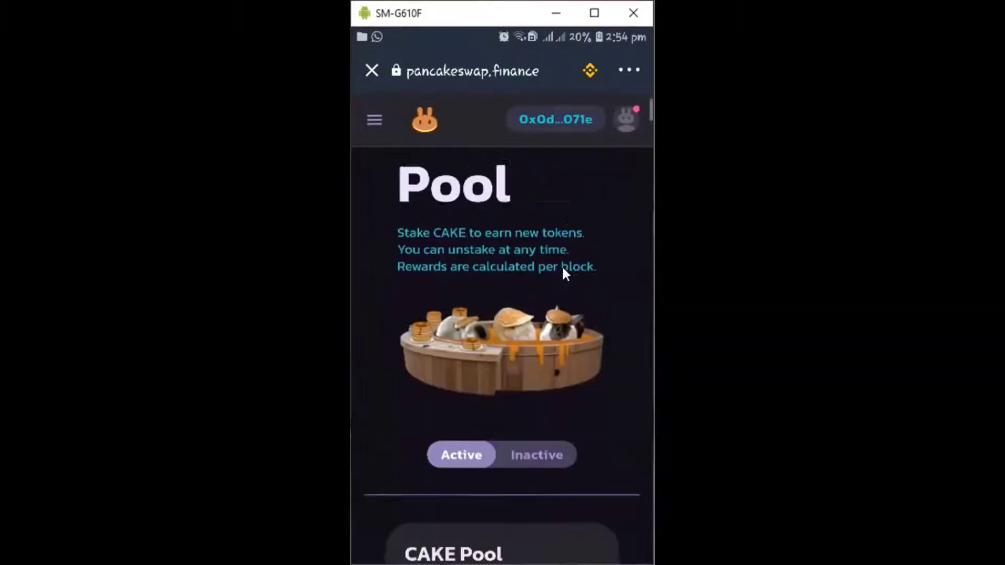
scroll(562, 272, down, 3)
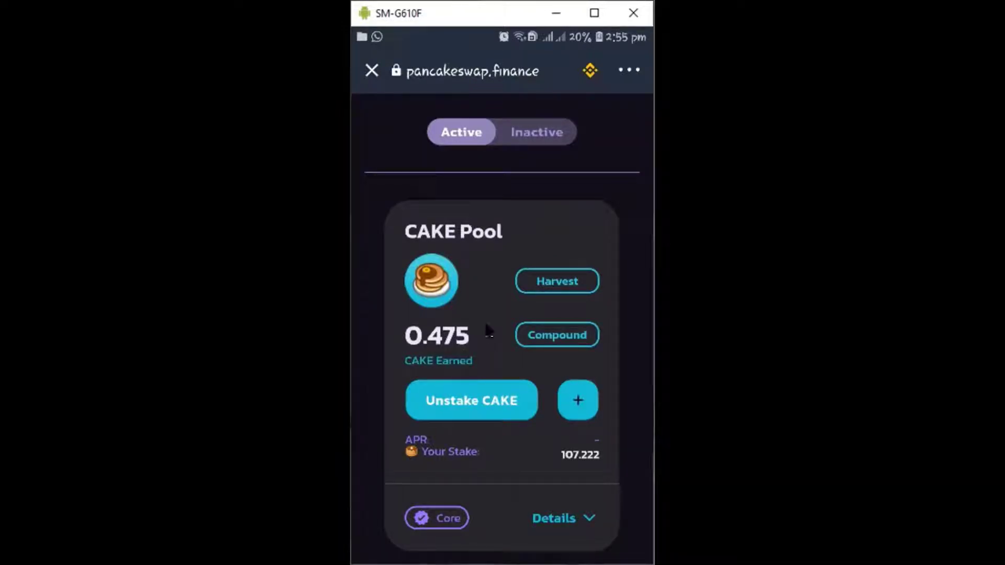
drag(481, 327, 501, 279)
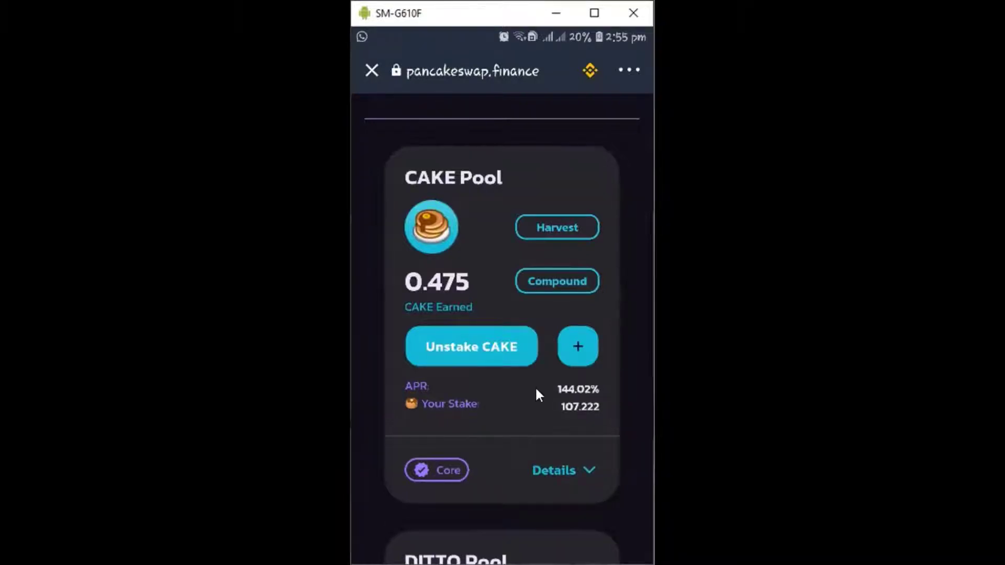
scroll(536, 347, down, 10)
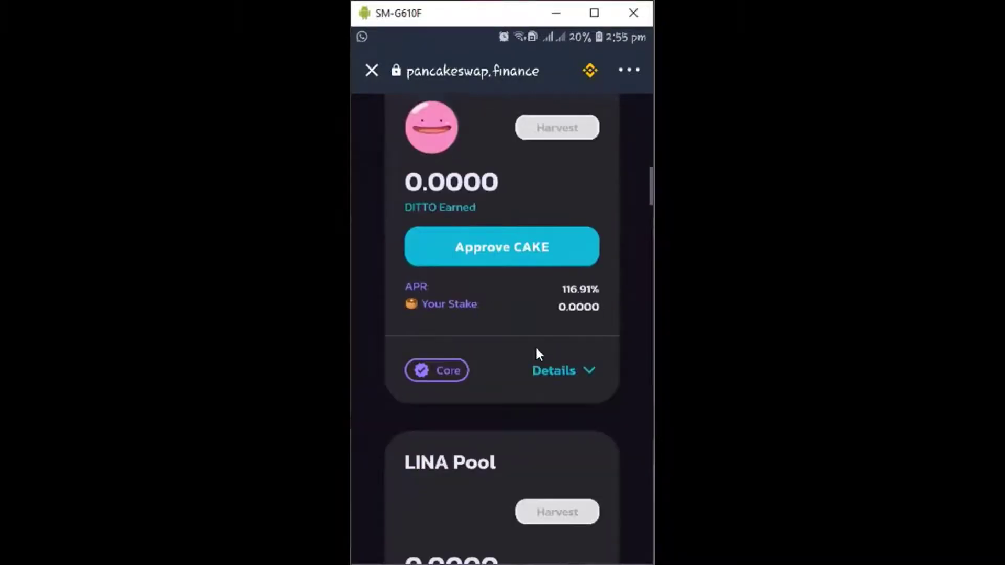
scroll(535, 348, down, 10)
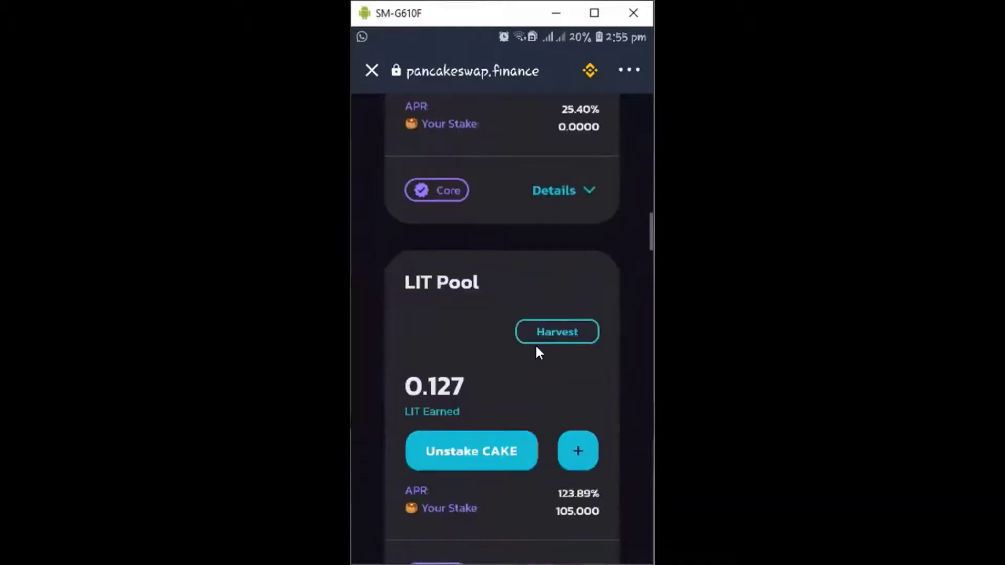
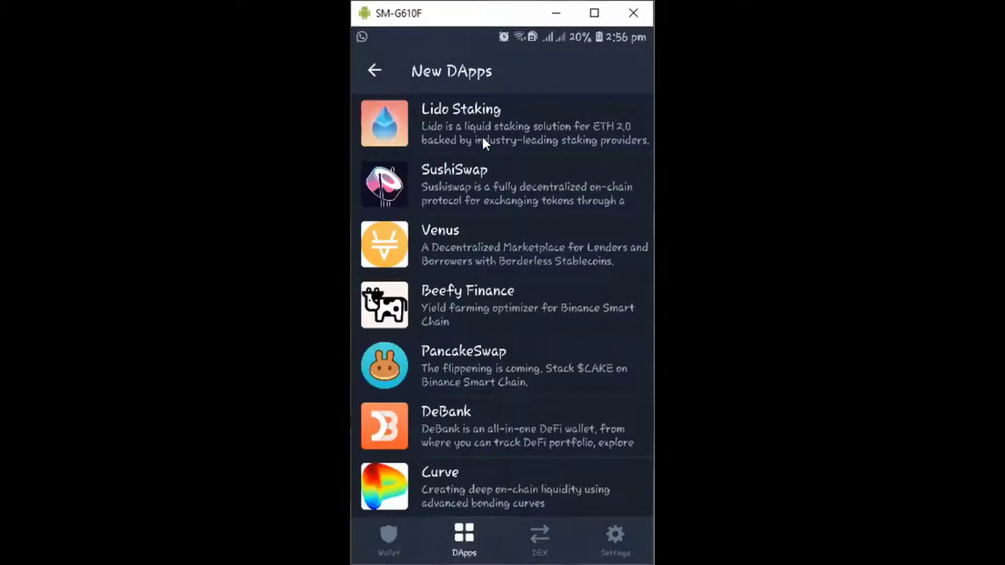
Step: Reopen PancakeSwap from the list of new DApps and go to its Pools page
click(490, 366)
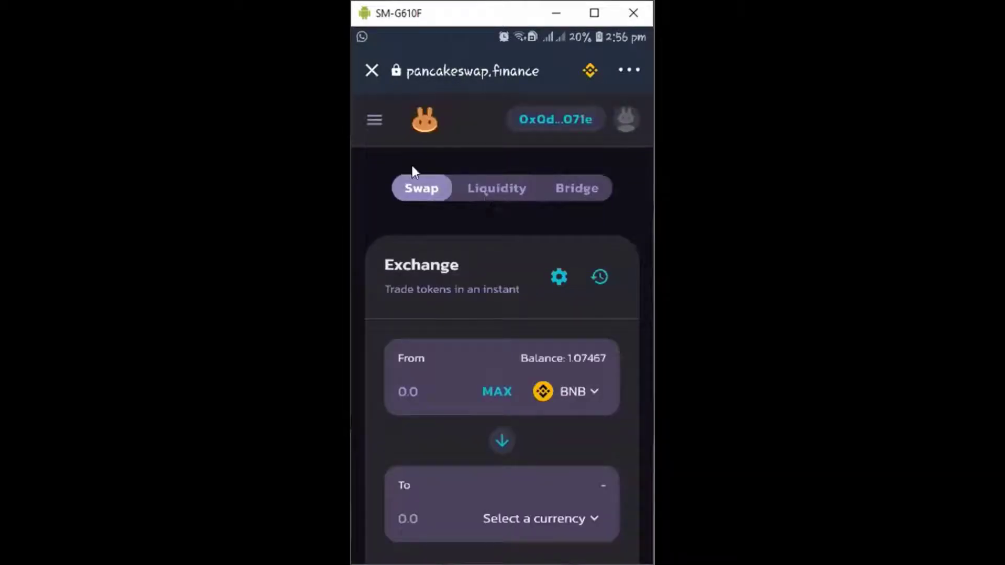
click(374, 120)
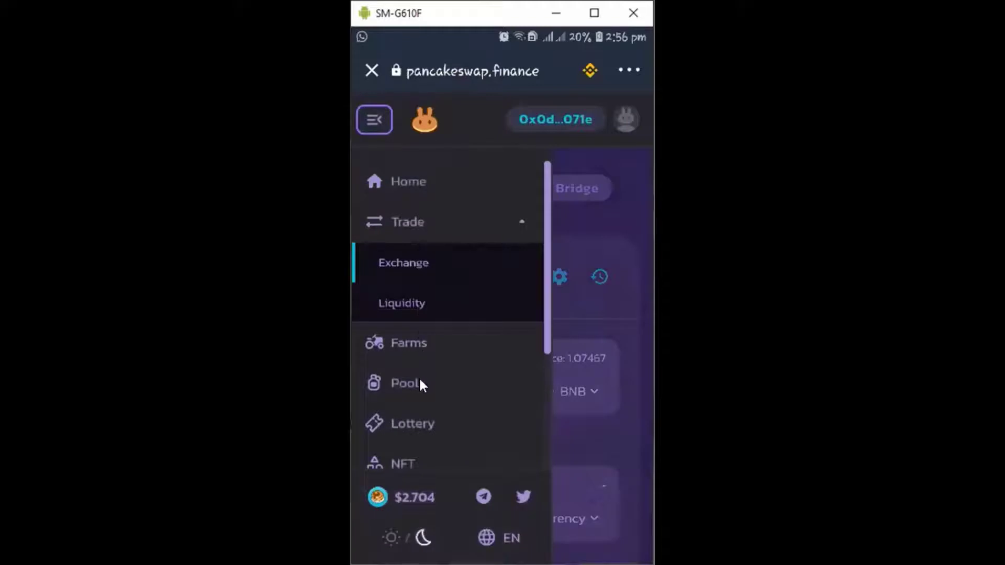
click(420, 383)
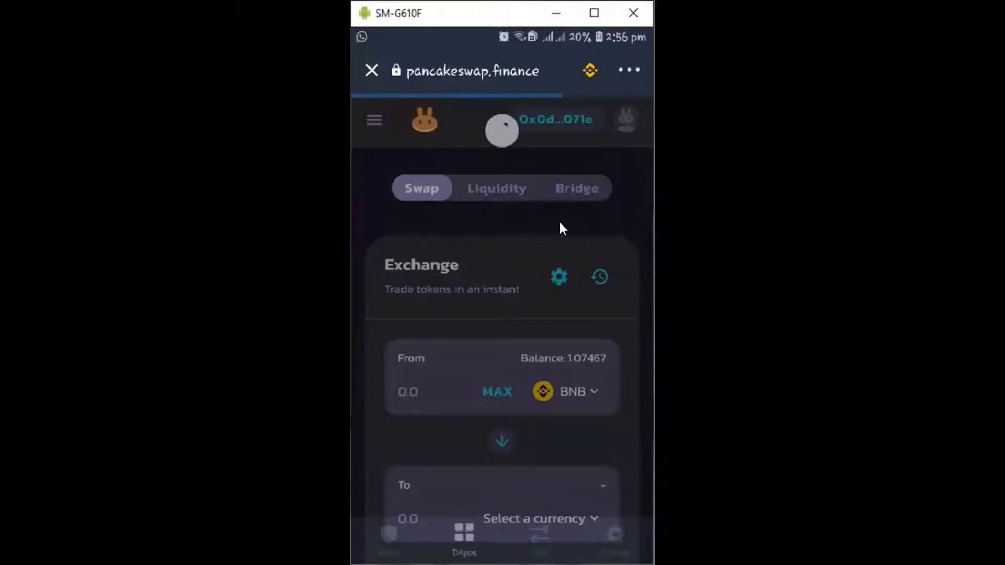
Step: Examine the CAKE, REEF and LINA pools and the earnings and stake in the LIT Pool
scroll(557, 220, down, 3)
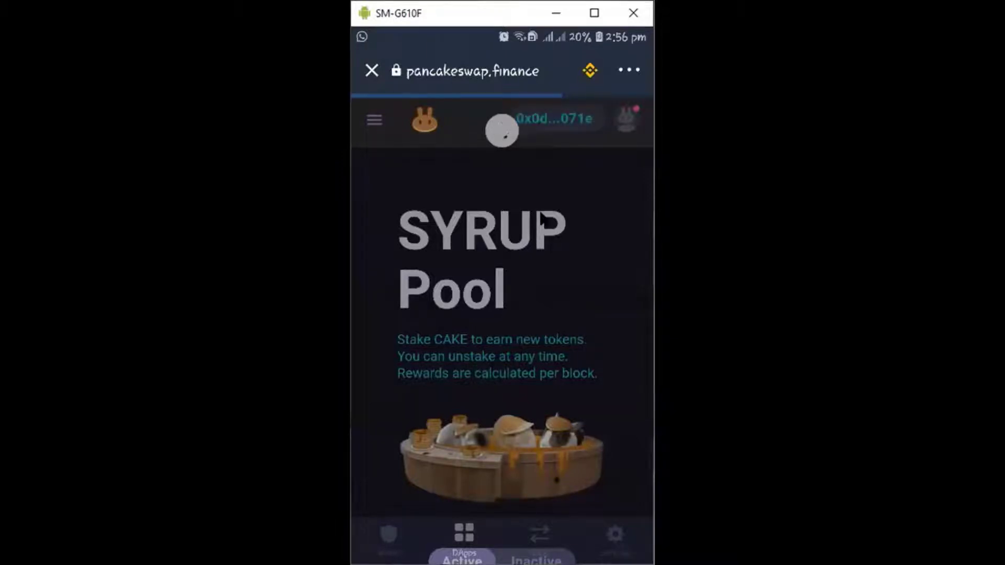
scroll(542, 217, down, 10)
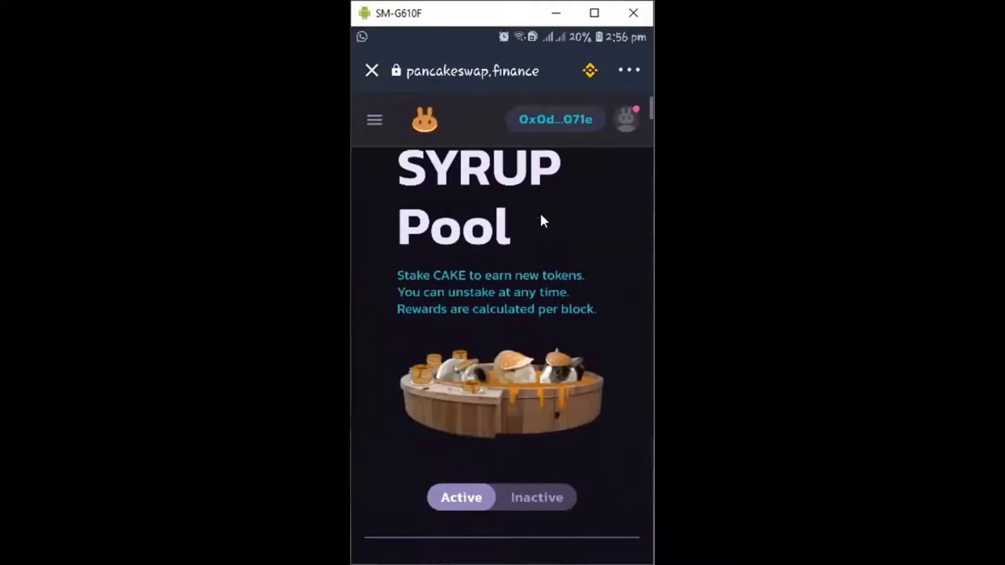
scroll(542, 217, up, 4)
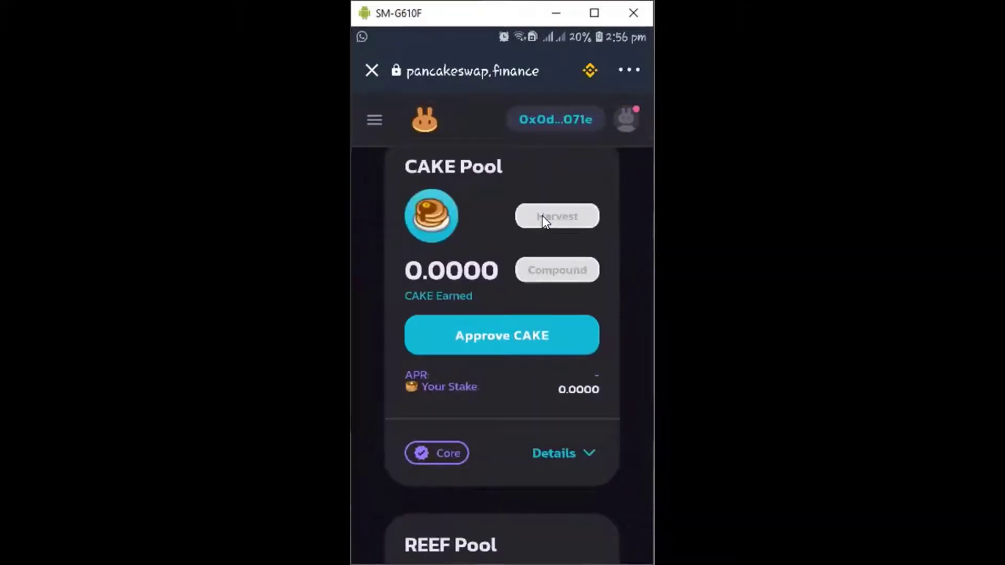
scroll(542, 216, down, 3)
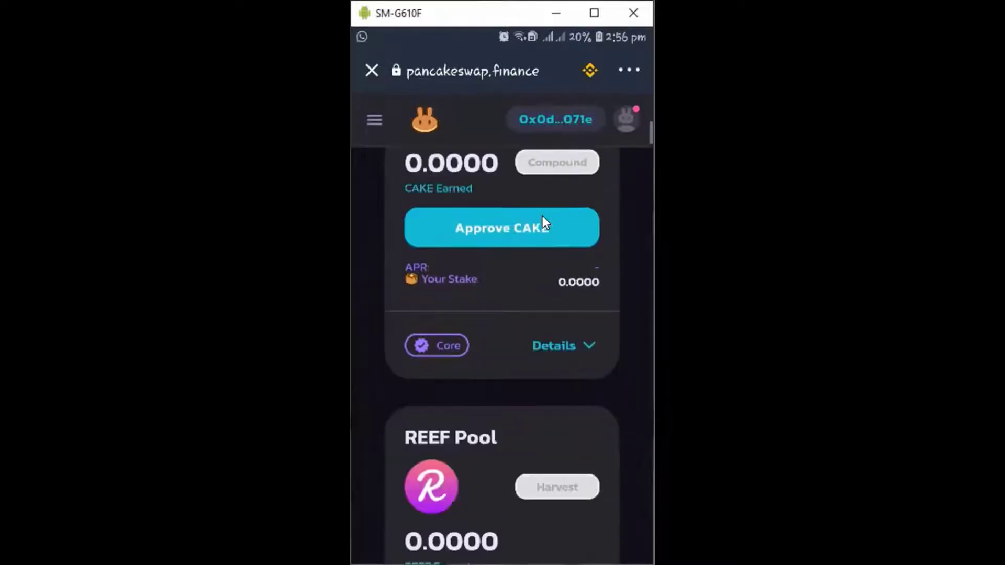
scroll(542, 215, down, 4)
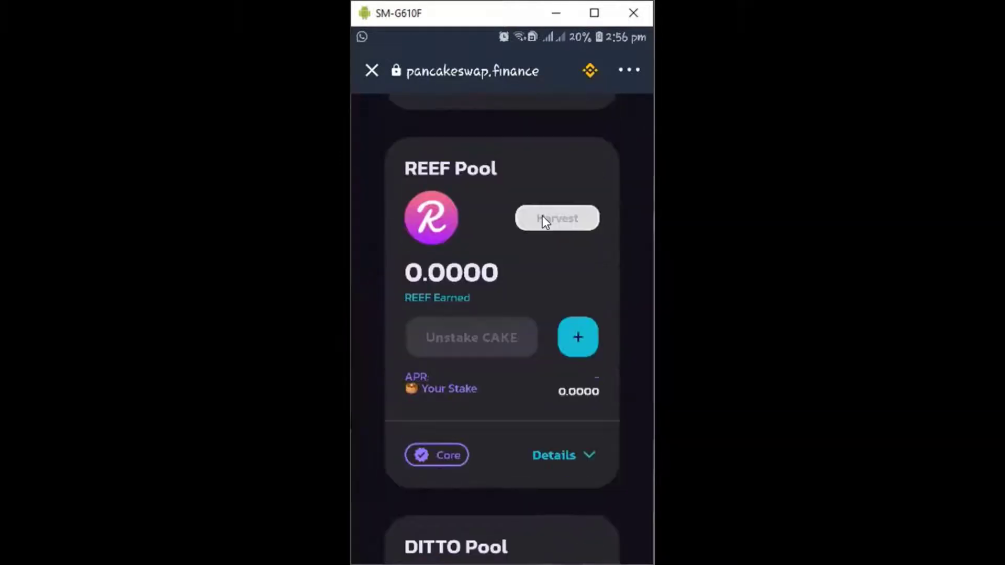
scroll(542, 215, up, 8)
scroll(542, 217, down, 20)
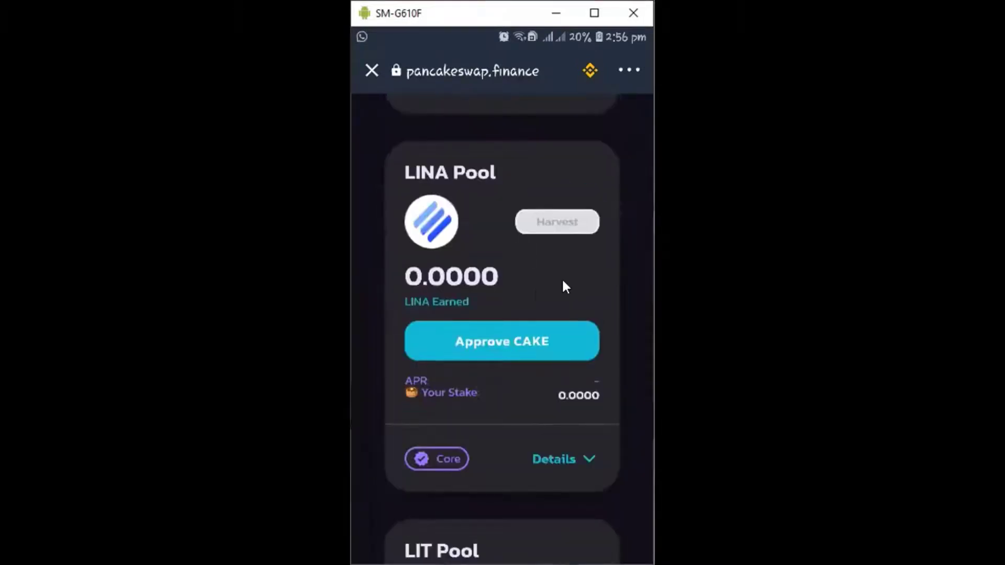
scroll(542, 296, down, 5)
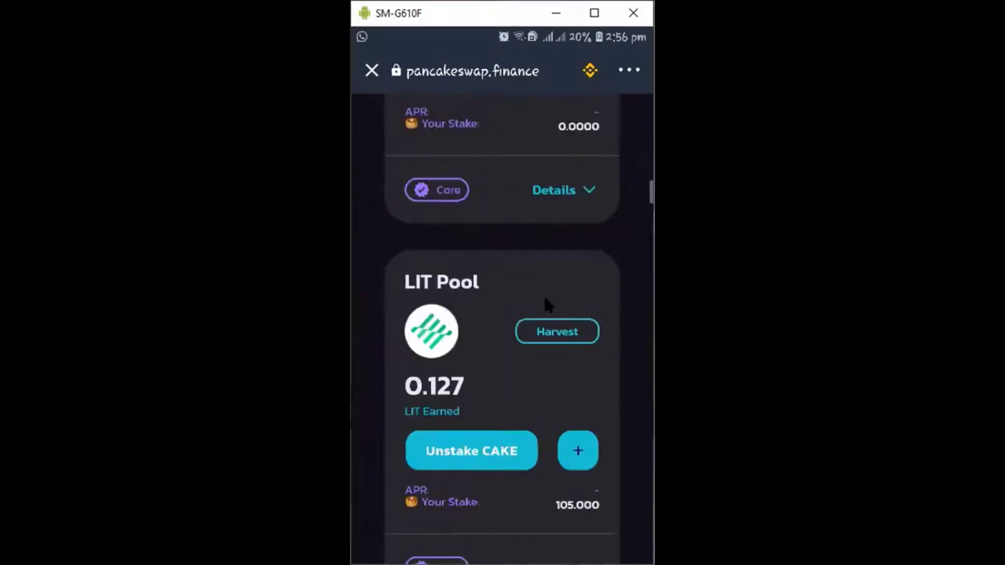
scroll(507, 389, down, 1)
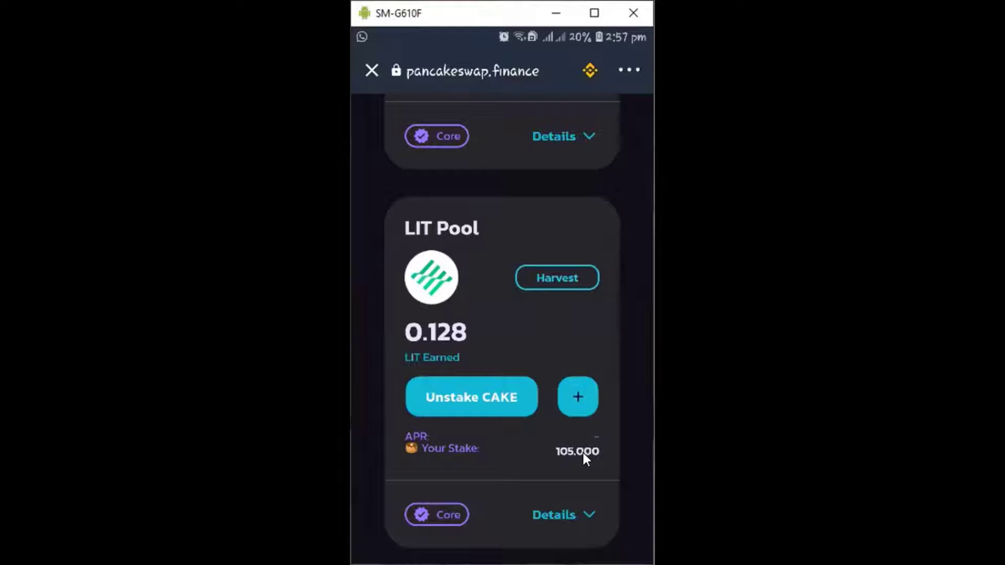
Step: Unstake the maximum 105 CAKE from the LIT Pool and approve the wallet transaction
click(501, 396)
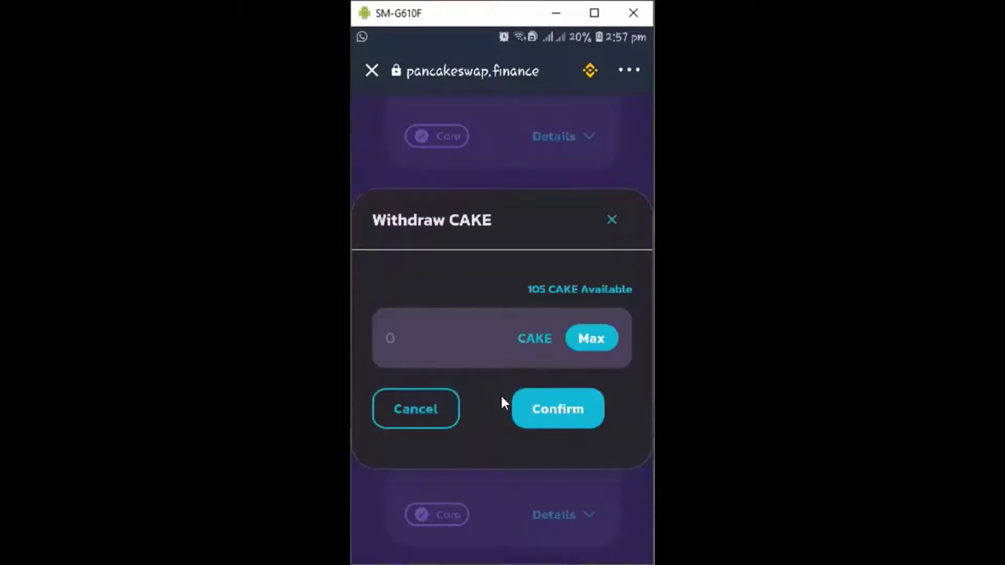
click(594, 338)
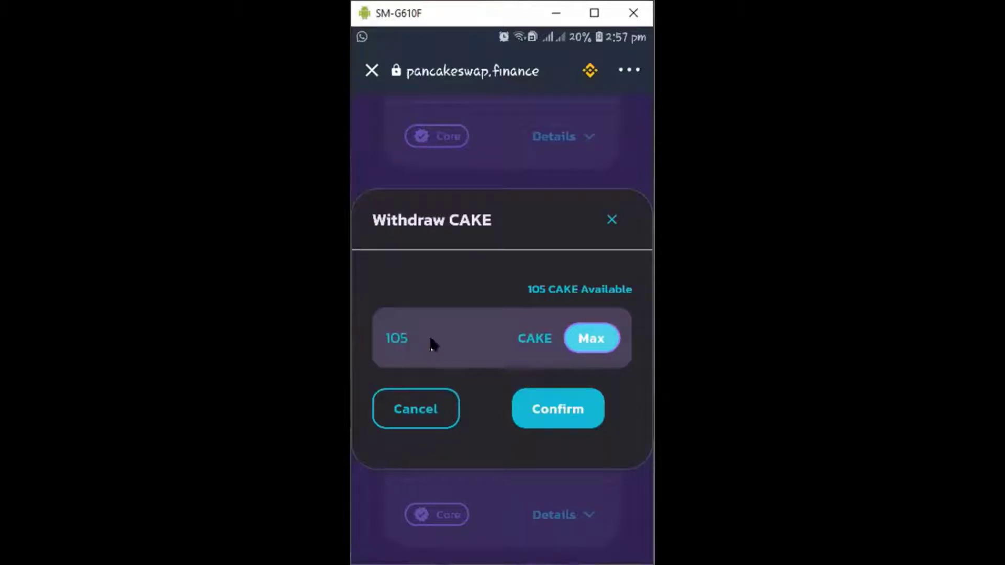
click(547, 408)
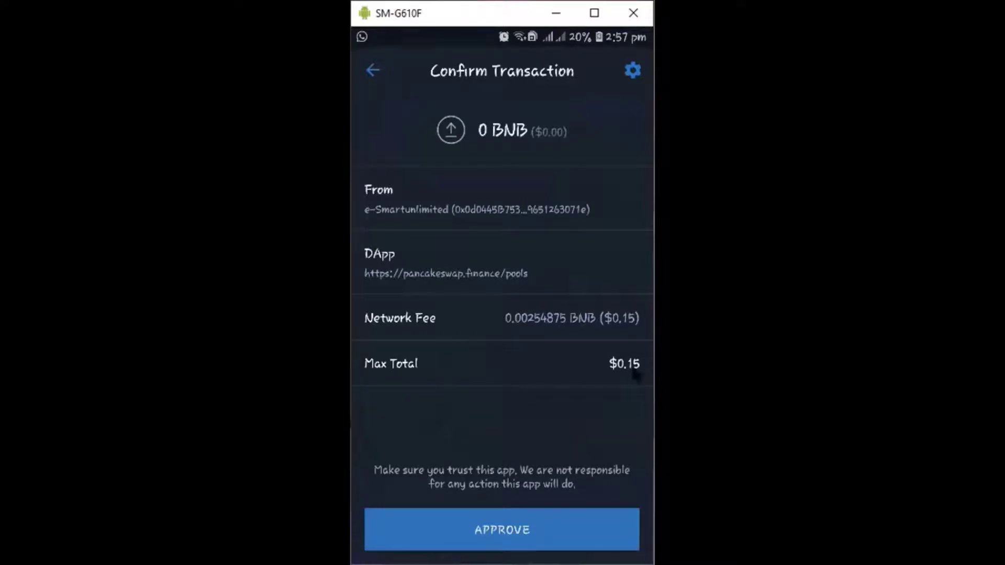
click(530, 526)
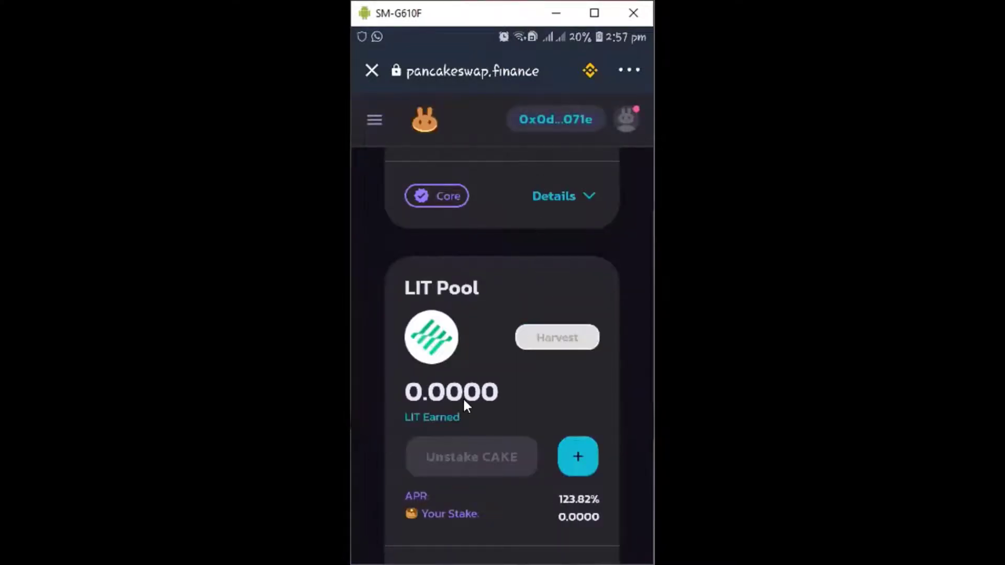
Step: Check the LIT Pool card, close the PancakeSwap DApp and return to the wallet's token list
scroll(512, 365, down, 4)
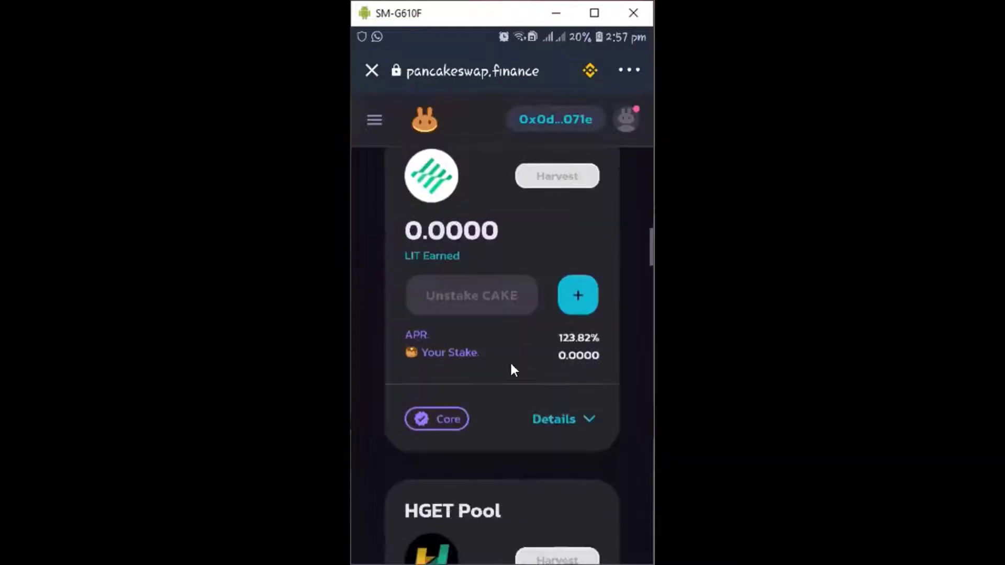
scroll(472, 283, up, 4)
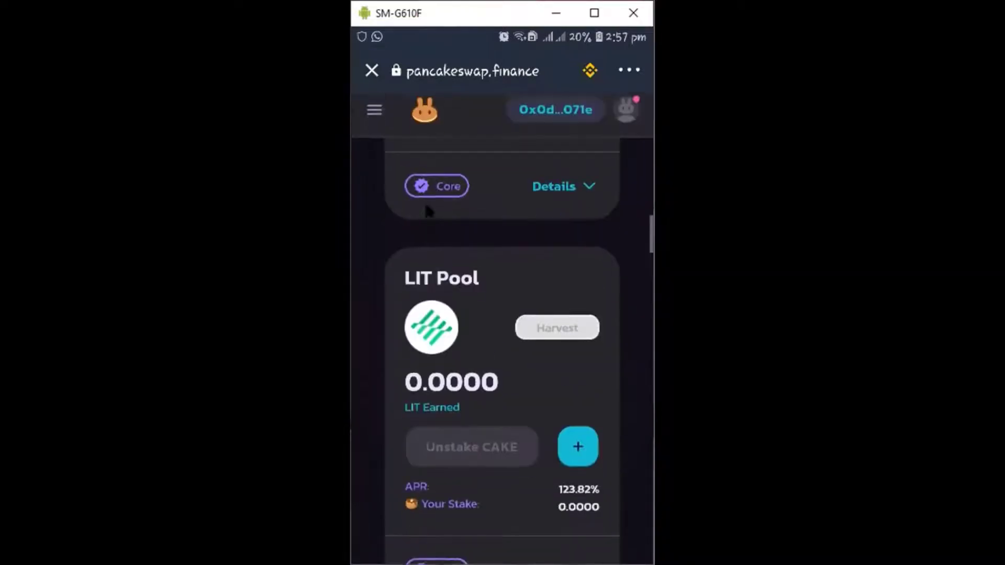
click(372, 70)
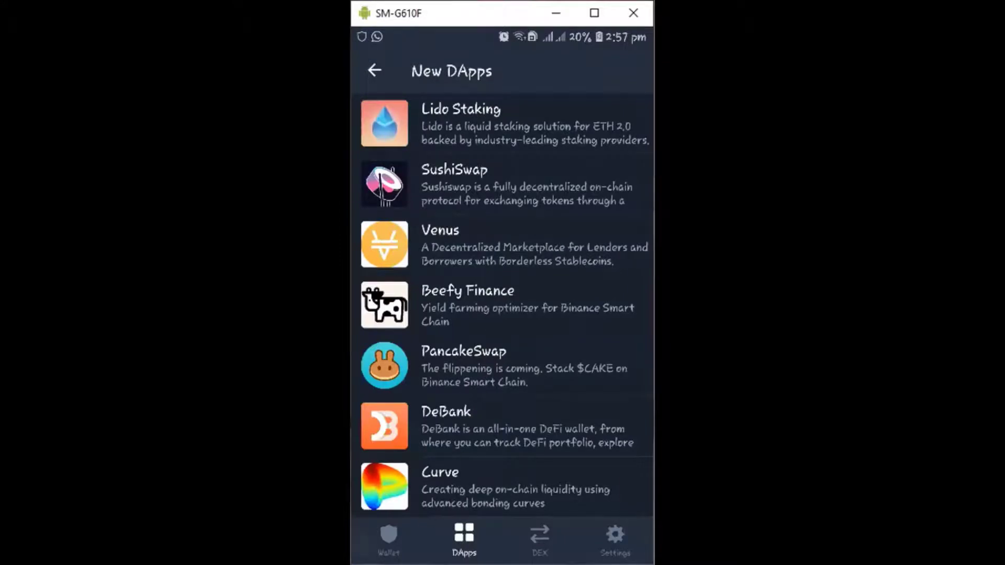
click(373, 71)
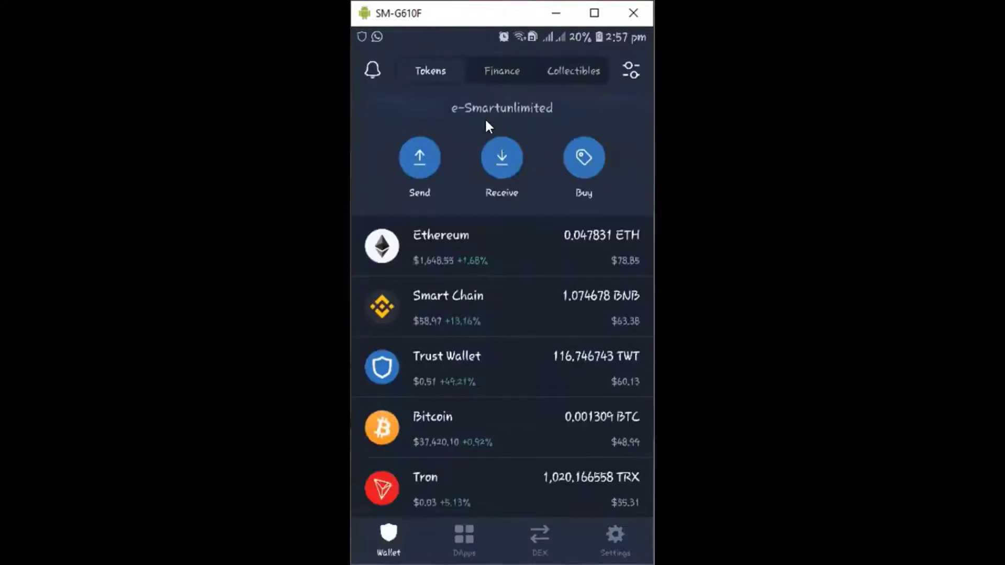
Step: Refresh the wallet's token list and check the PancakeSwap Token balance and the wallet total
scroll(487, 136, up, 2)
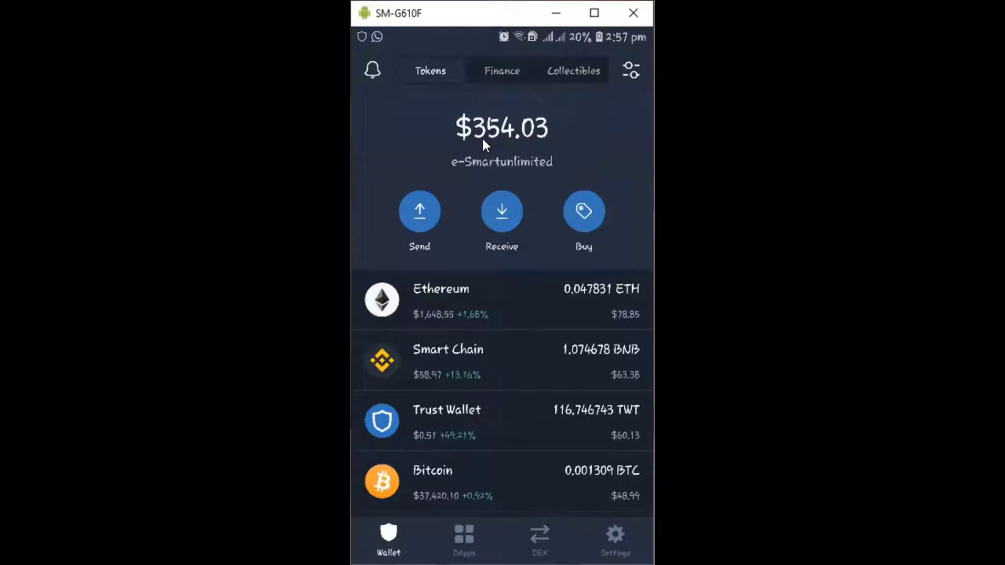
scroll(528, 173, up, 2)
scroll(528, 172, up, 2)
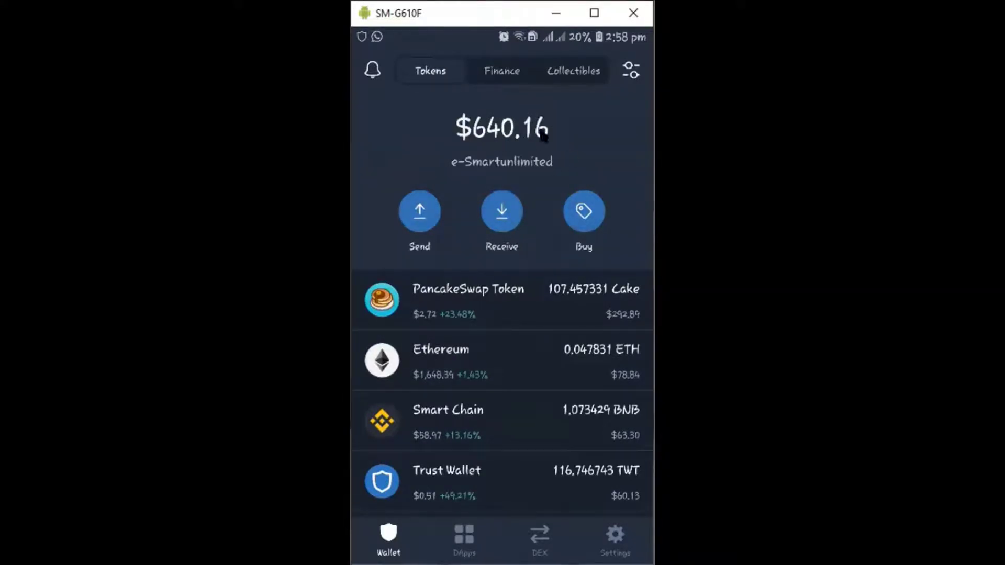
scroll(545, 158, down, 2)
scroll(555, 155, up, 2)
scroll(534, 294, down, 2)
scroll(535, 294, up, 2)
Step: Browse the list of new DApps, go back to the main DApps page and reopen PancakeSwap's Pools page
click(463, 536)
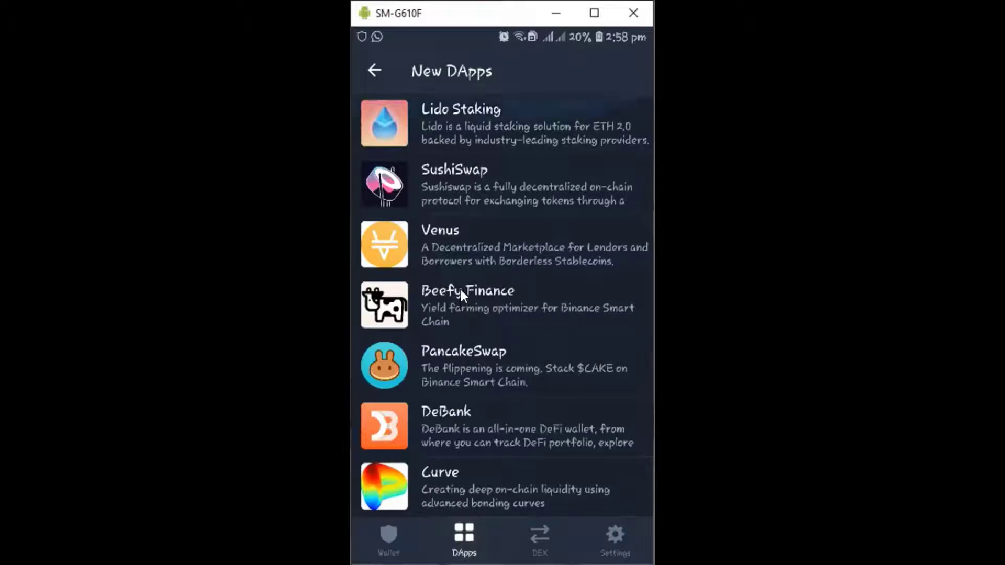
scroll(461, 290, down, 6)
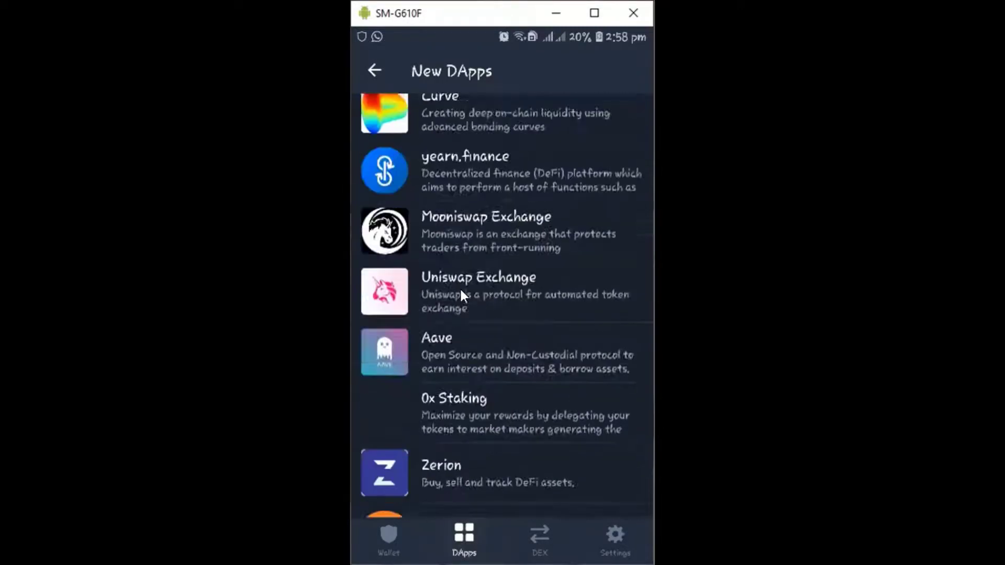
scroll(460, 291, up, 6)
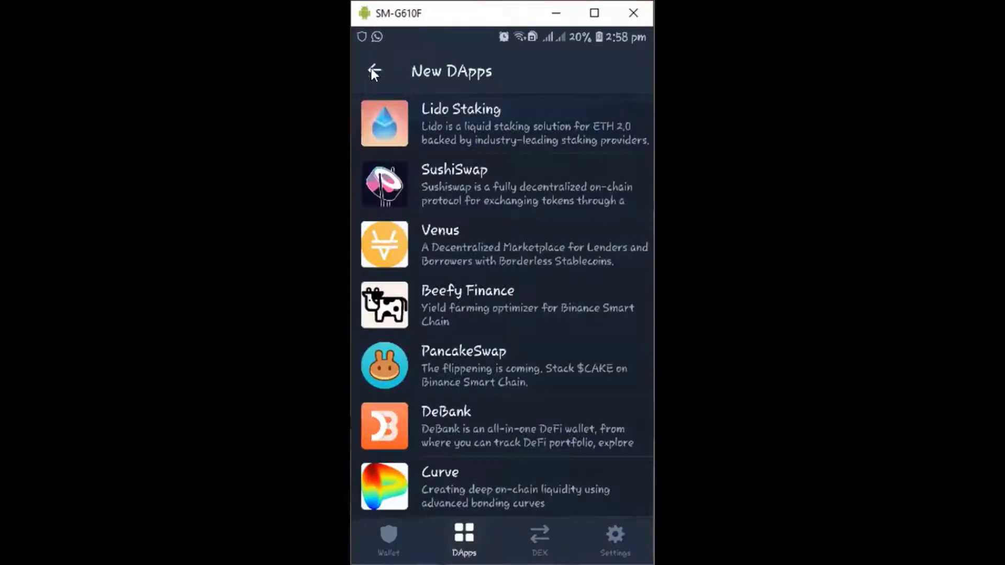
click(372, 72)
click(468, 164)
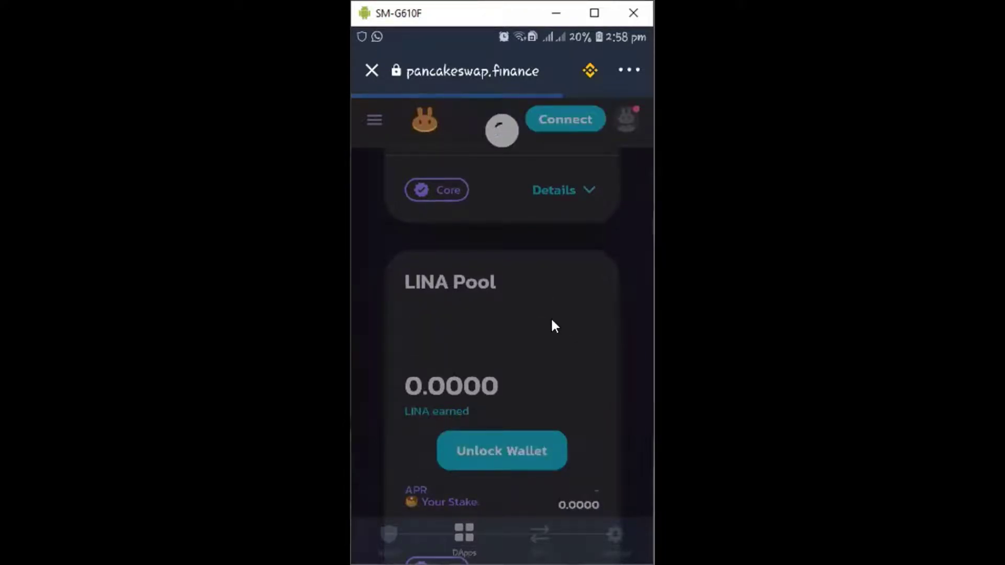
Step: Examine the stake and approval status of the CAKE, REEF, DITTO, LINA and LIT pools
scroll(554, 325, down, 2)
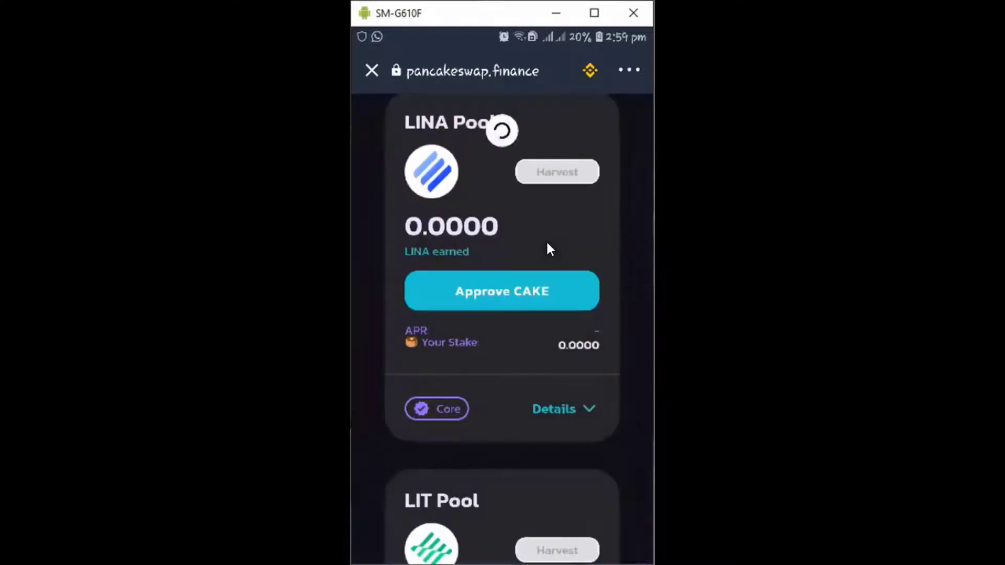
scroll(547, 244, down, 1)
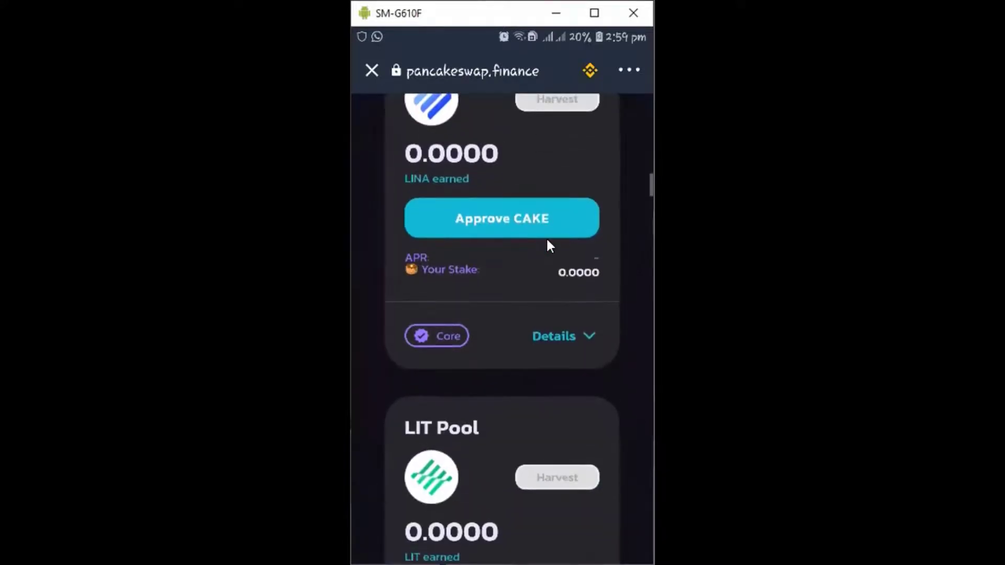
scroll(547, 245, down, 2)
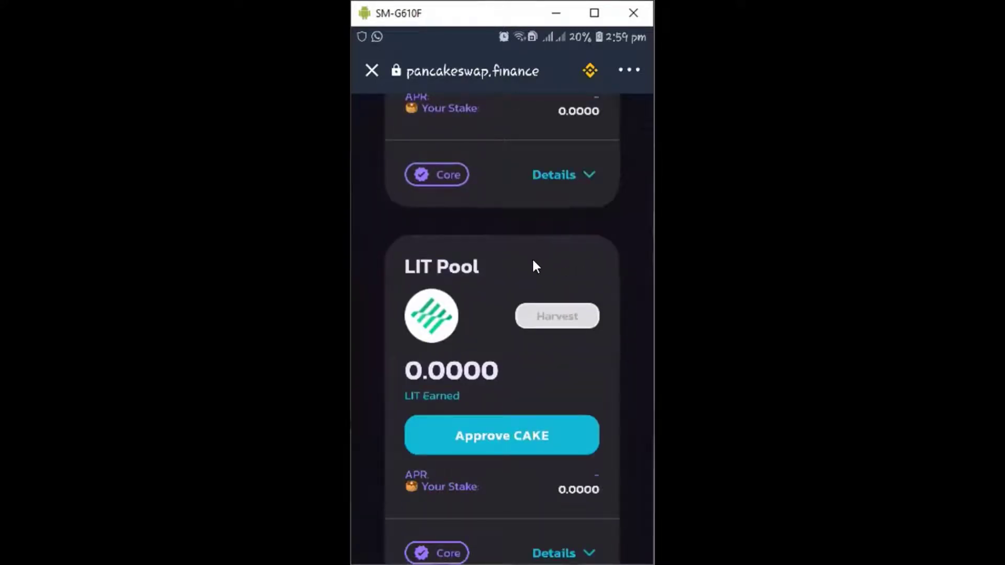
scroll(531, 257, up, 10)
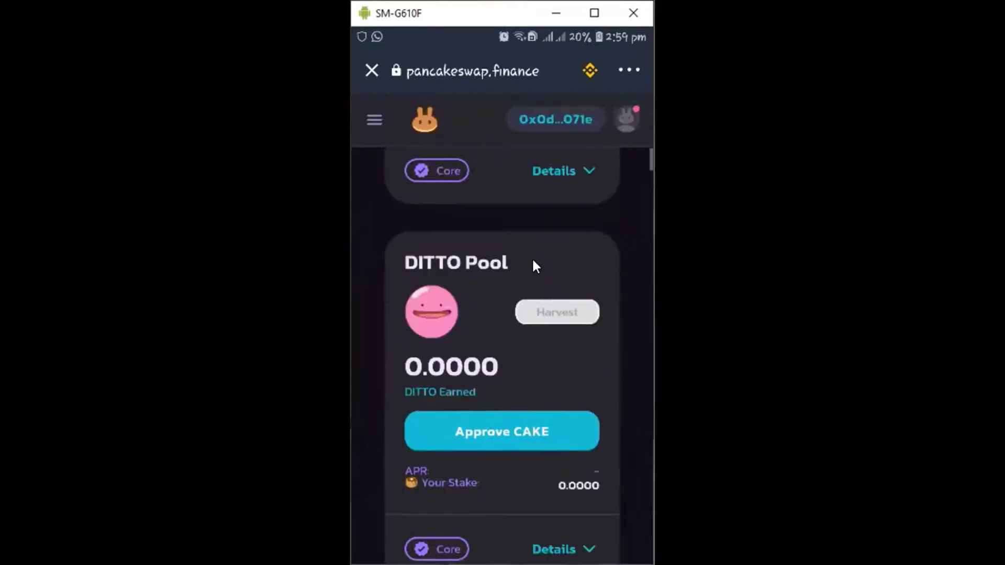
scroll(532, 256, up, 10)
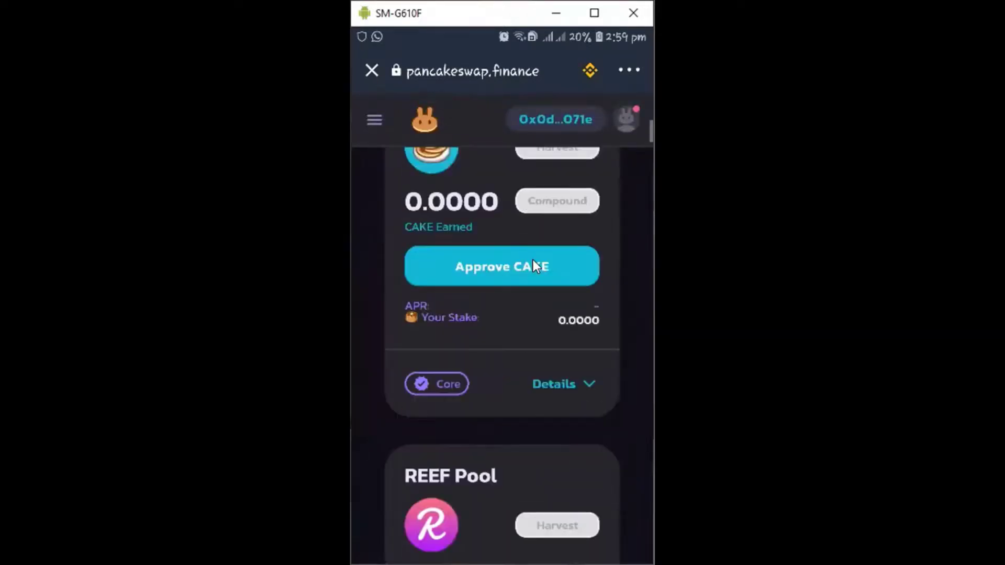
scroll(533, 259, up, 3)
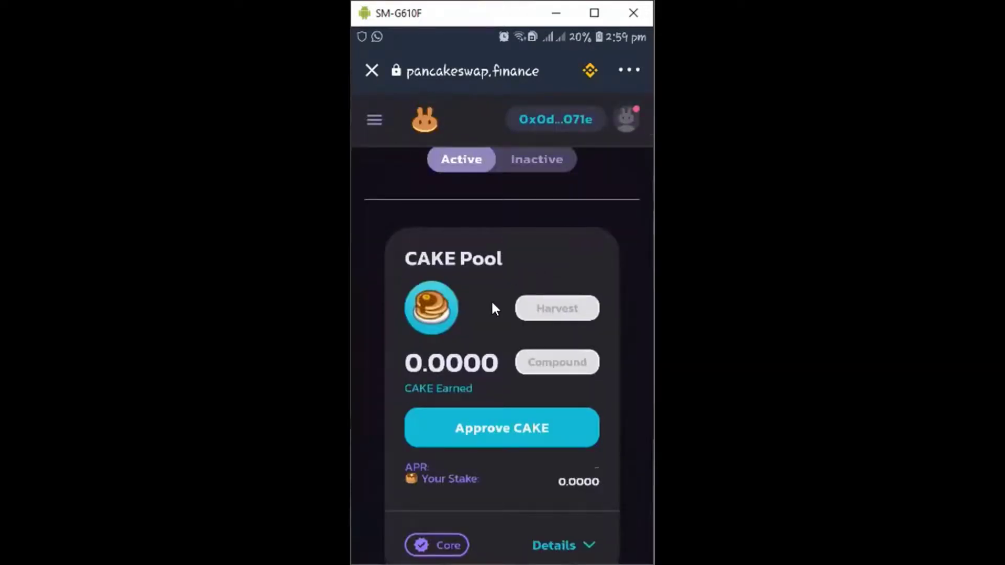
scroll(492, 304, down, 10)
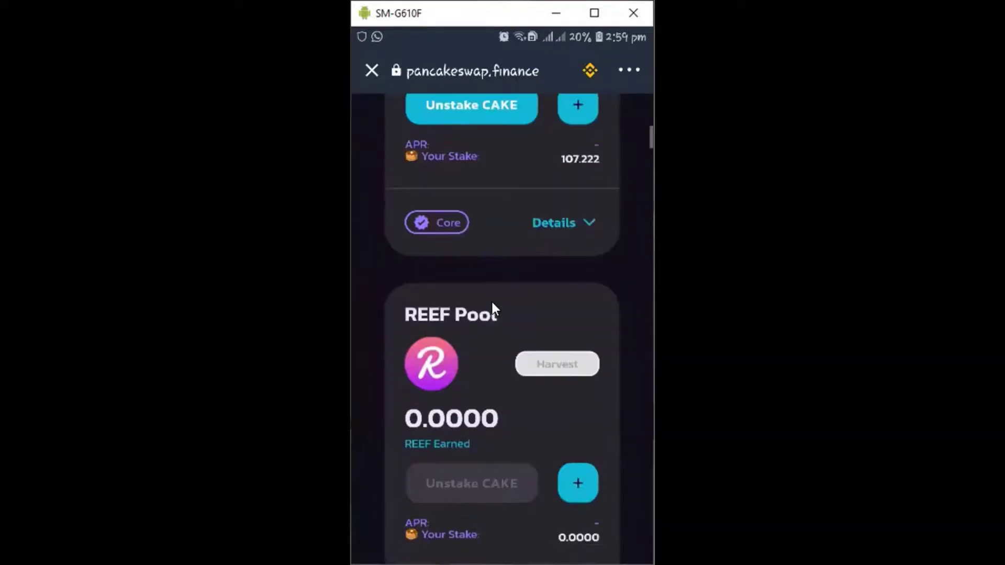
scroll(492, 303, up, 3)
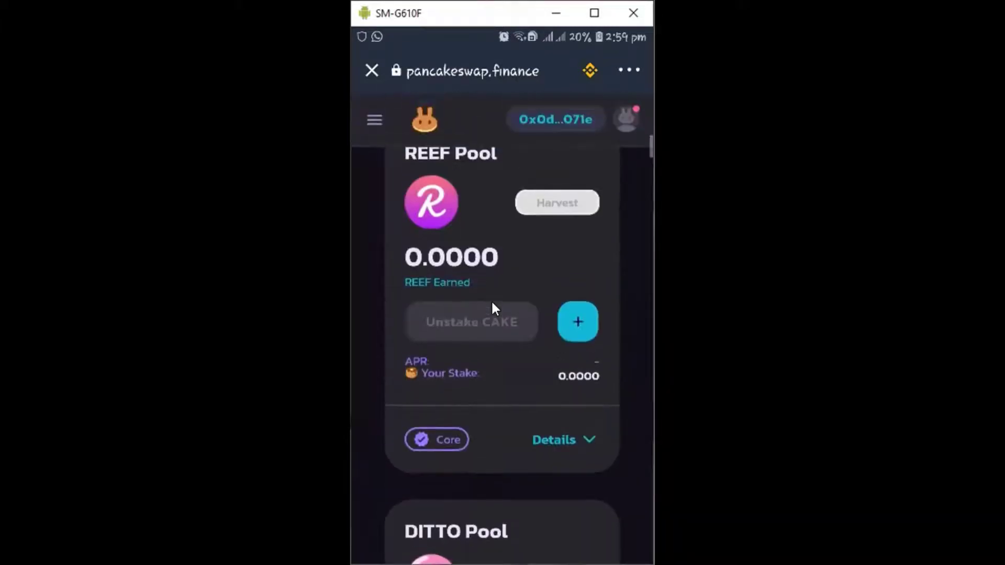
scroll(492, 303, down, 6)
scroll(492, 305, down, 9)
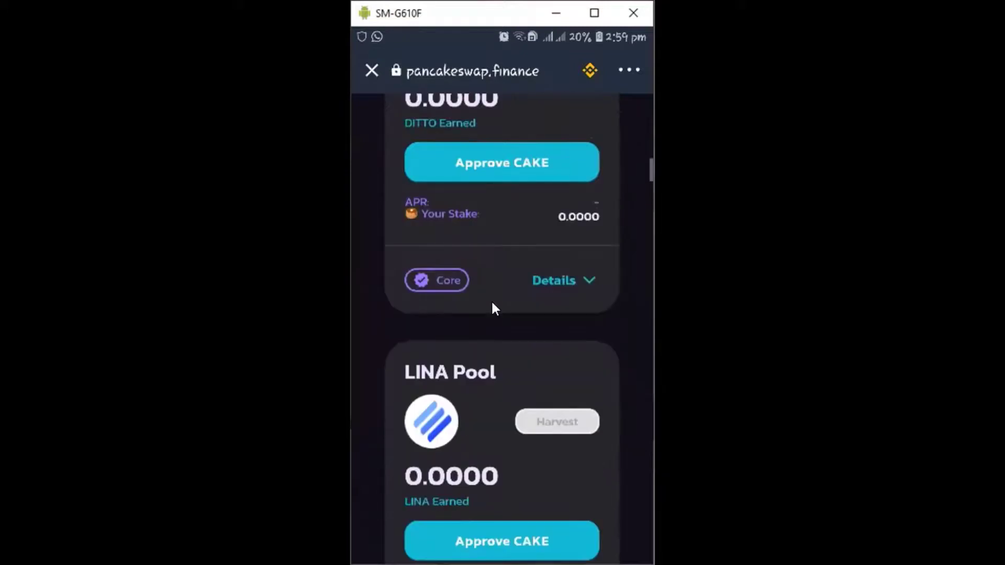
scroll(493, 304, down, 4)
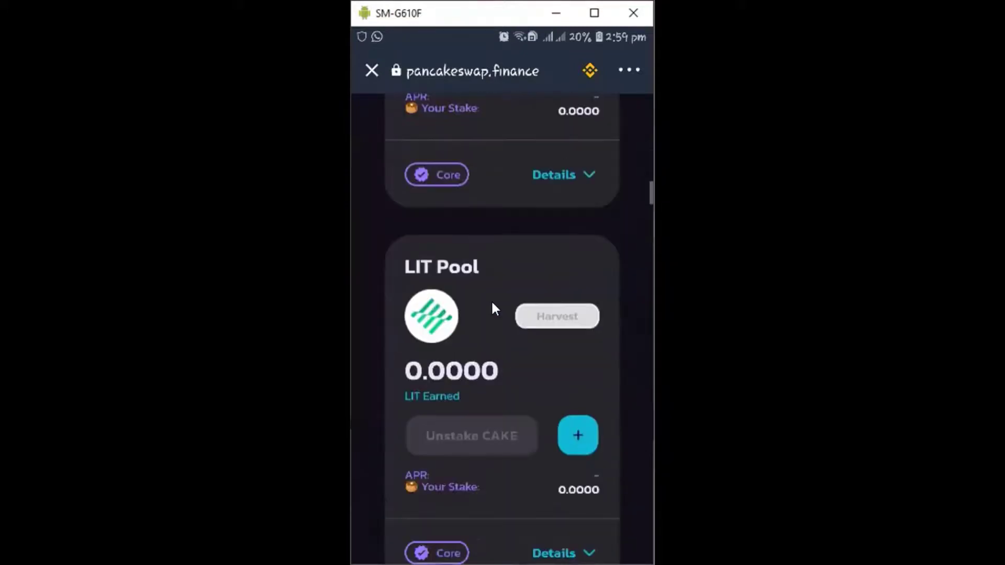
Step: Check the LIT Pool's option for depositing CAKE and the amount available, and close the deposit dialog without staking
scroll(492, 304, down, 1)
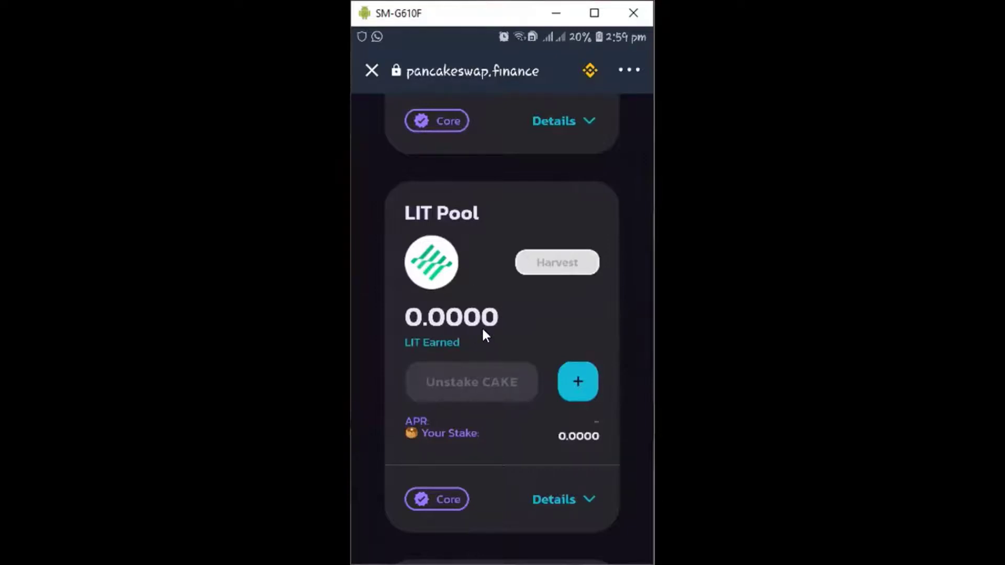
scroll(482, 325, up, 5)
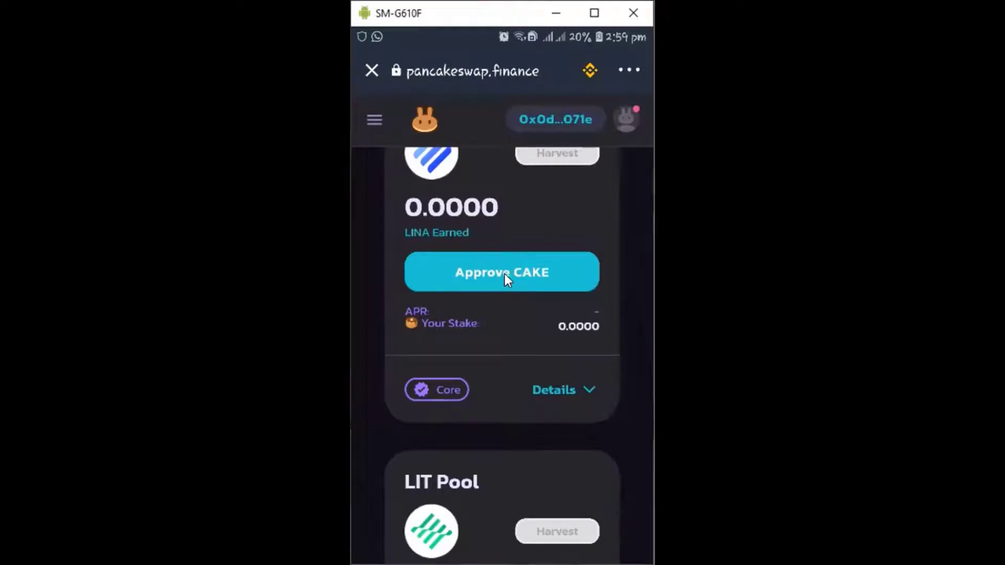
scroll(505, 274, down, 4)
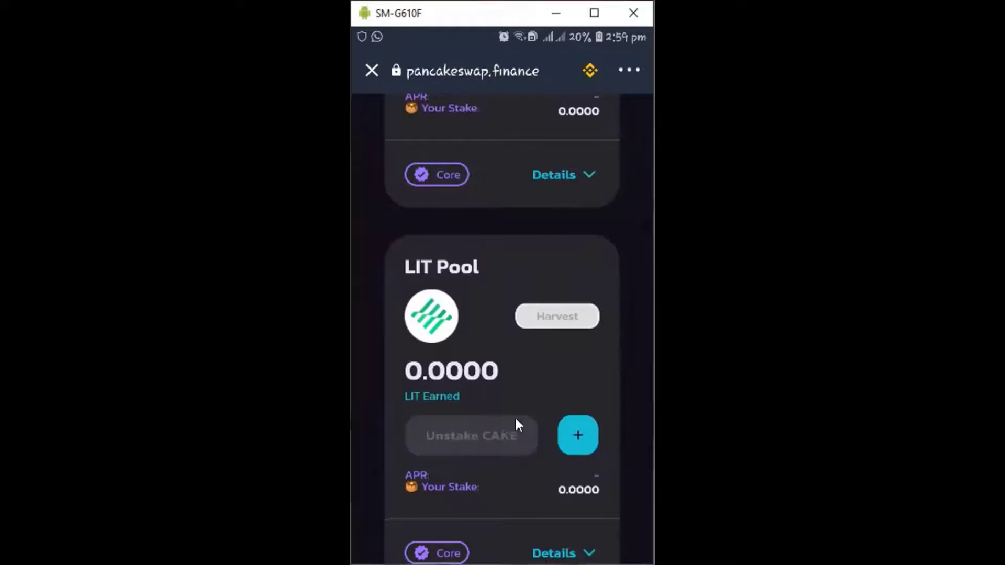
click(578, 436)
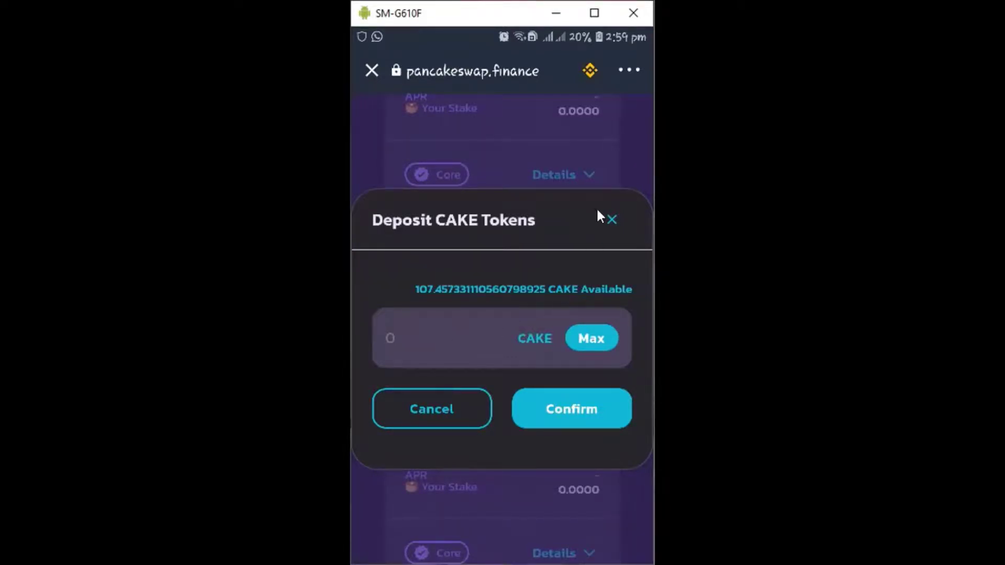
click(611, 219)
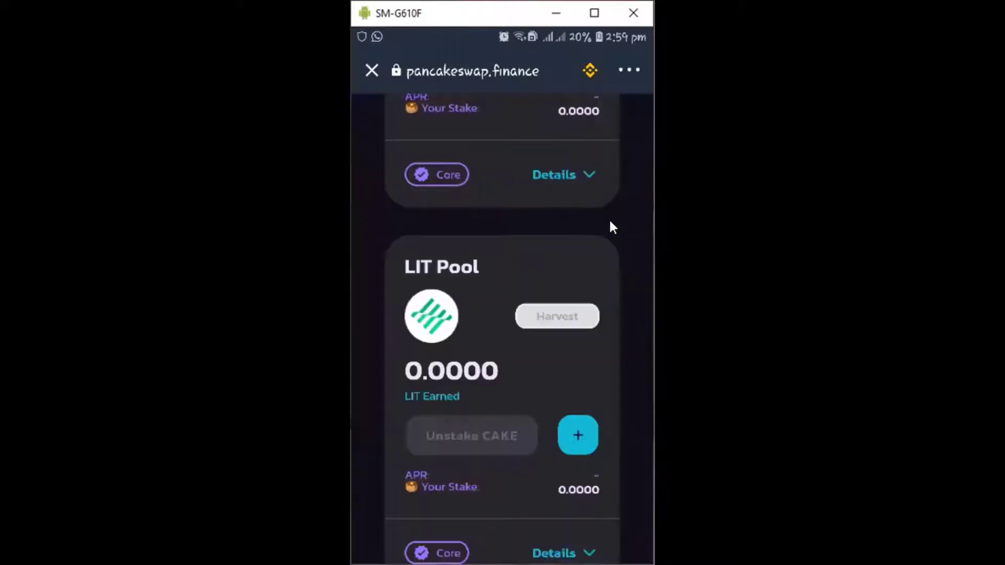
Step: Look through the HGET, BDO and EGLD pools and back up to the DITTO Pool, reading each pool's APR
scroll(586, 340, down, 10)
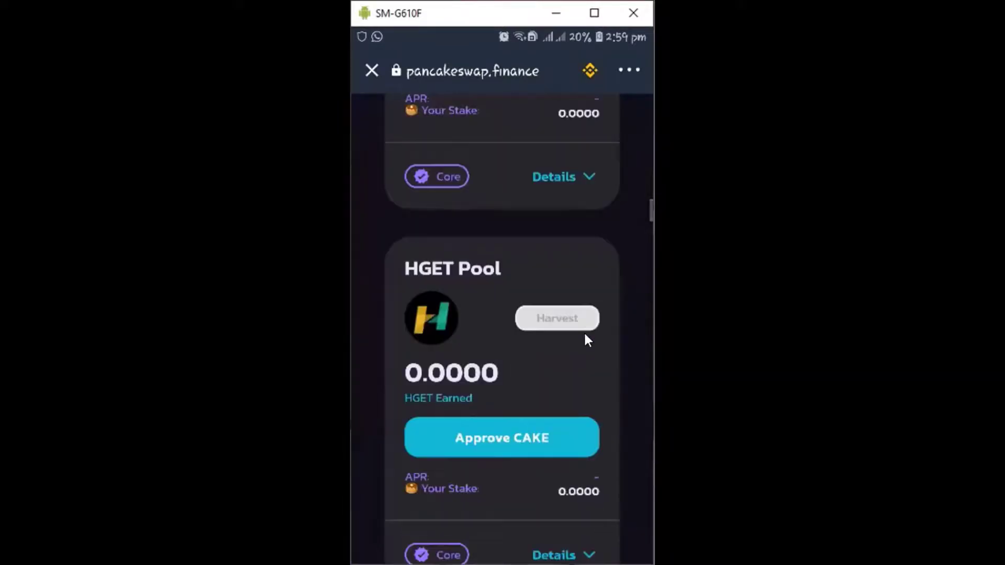
scroll(584, 335, down, 8)
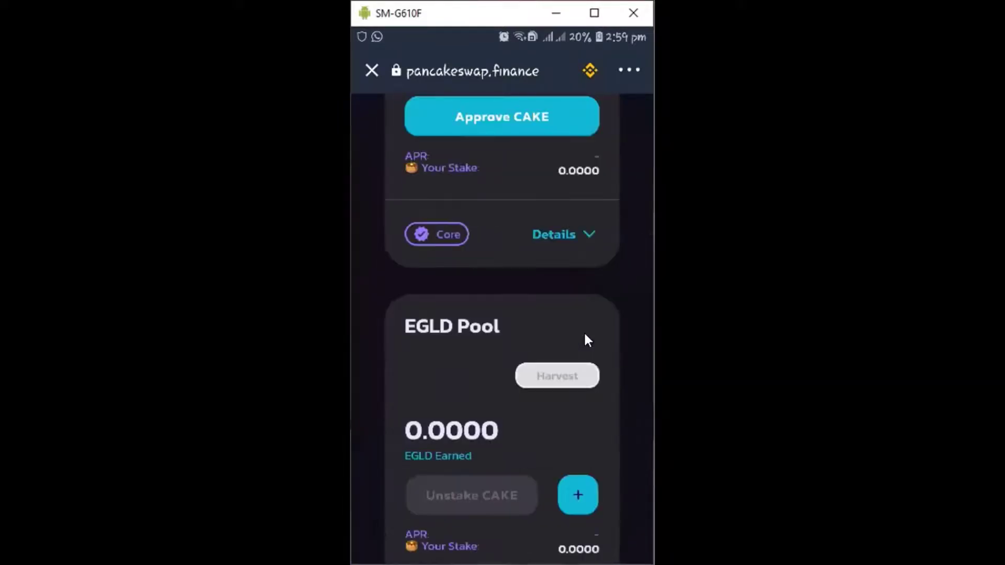
scroll(585, 334, down, 3)
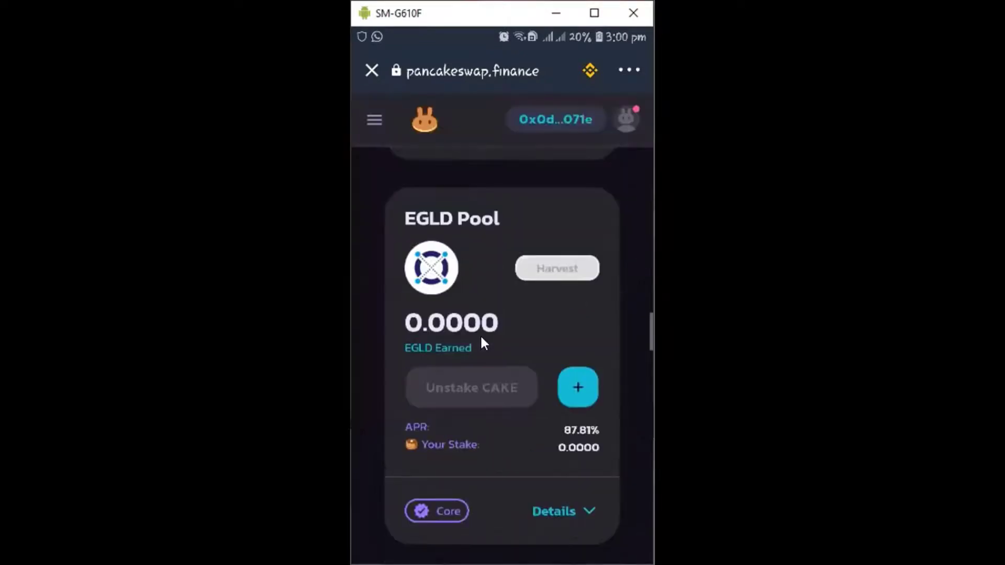
scroll(480, 334, up, 1)
scroll(474, 390, up, 6)
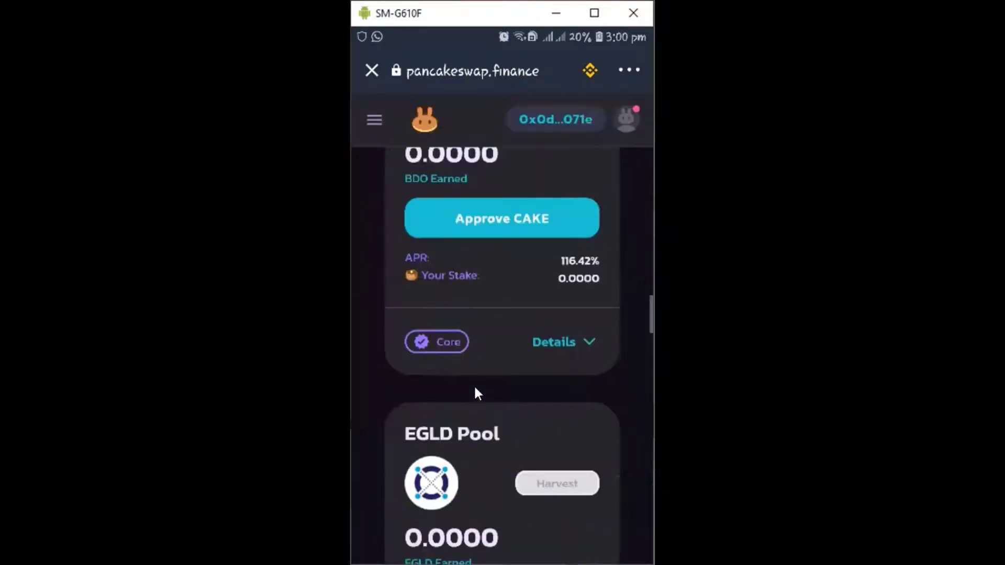
scroll(475, 390, up, 8)
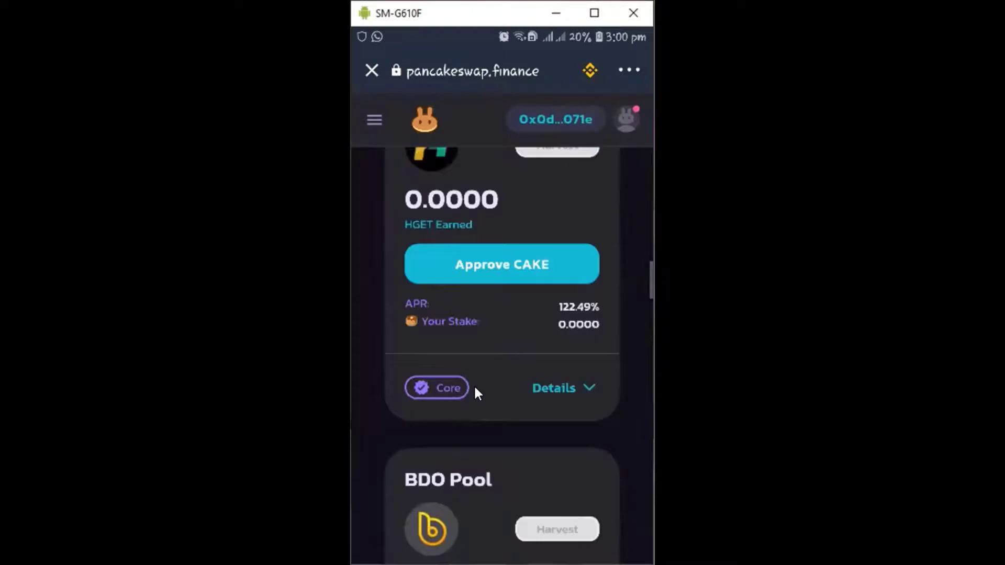
scroll(476, 393, up, 10)
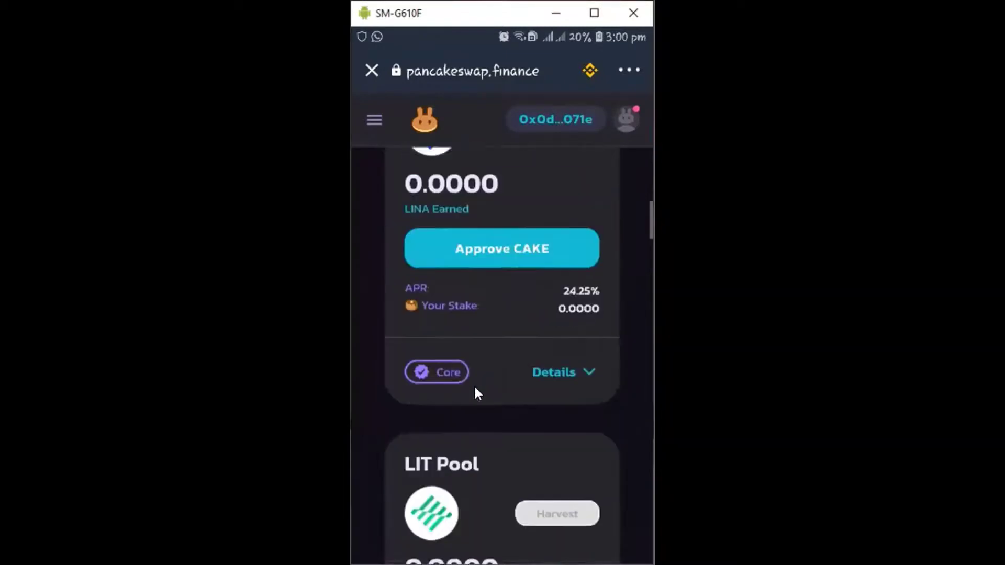
scroll(476, 393, up, 10)
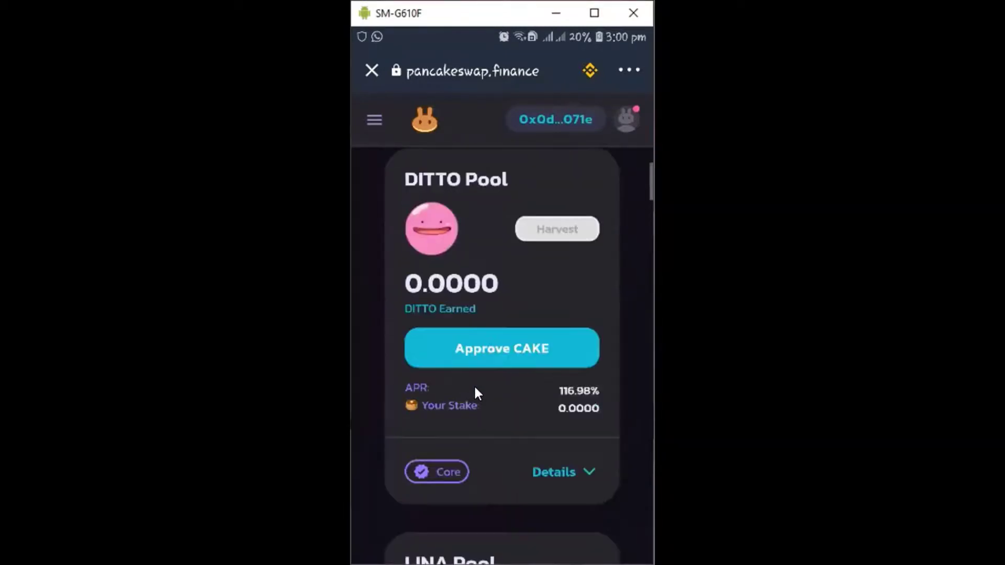
scroll(474, 387, up, 5)
Step: Compare the APRs of the pools from DITTO and LINA through LIT, HGET and EGLD down to UST
scroll(476, 387, down, 9)
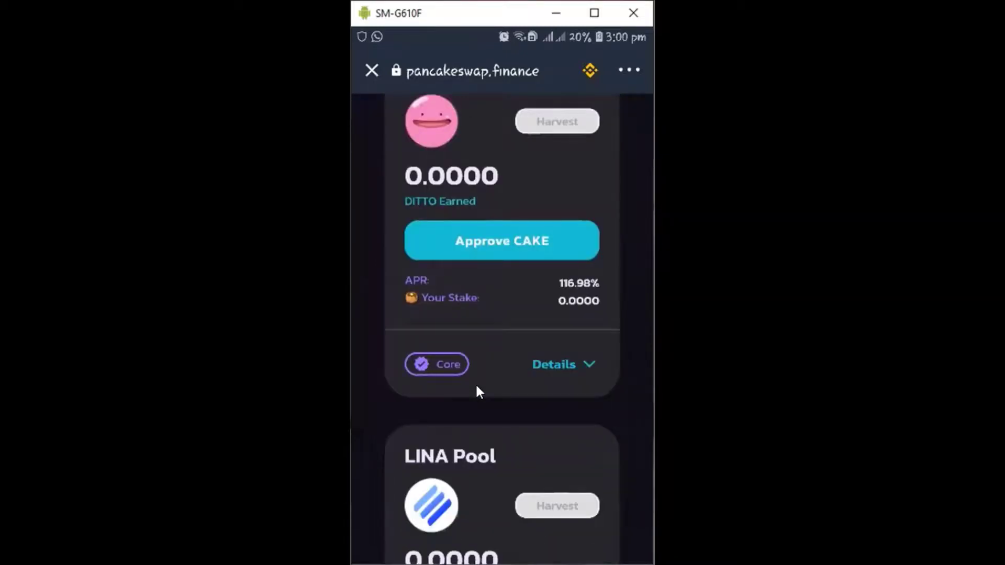
scroll(476, 388, down, 8)
scroll(476, 388, up, 4)
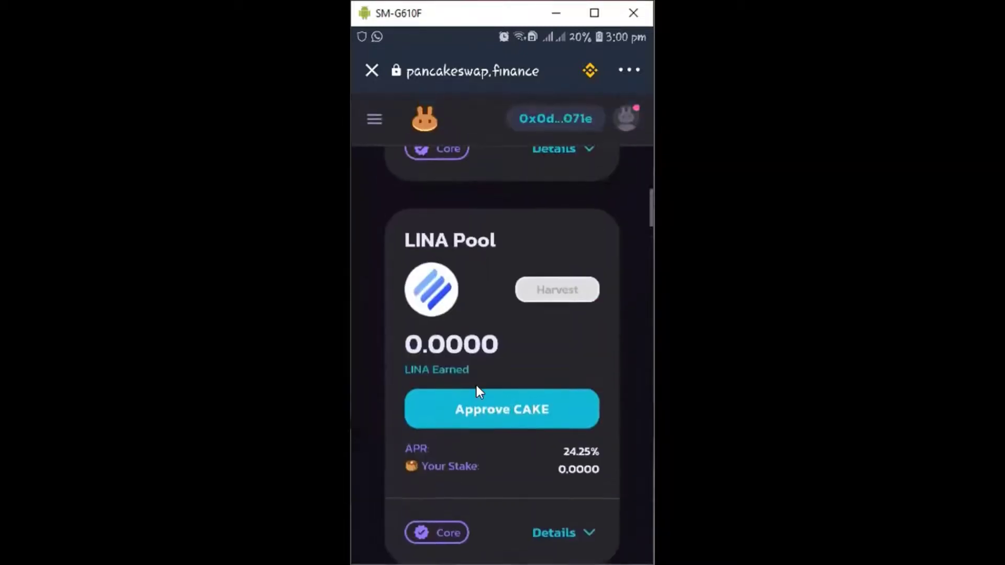
scroll(495, 372, down, 5)
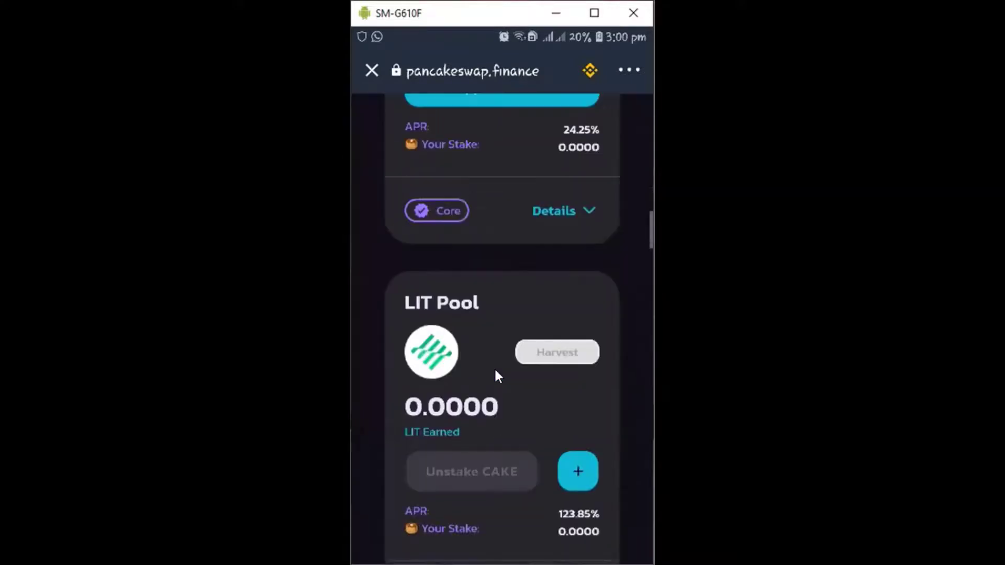
scroll(496, 372, down, 10)
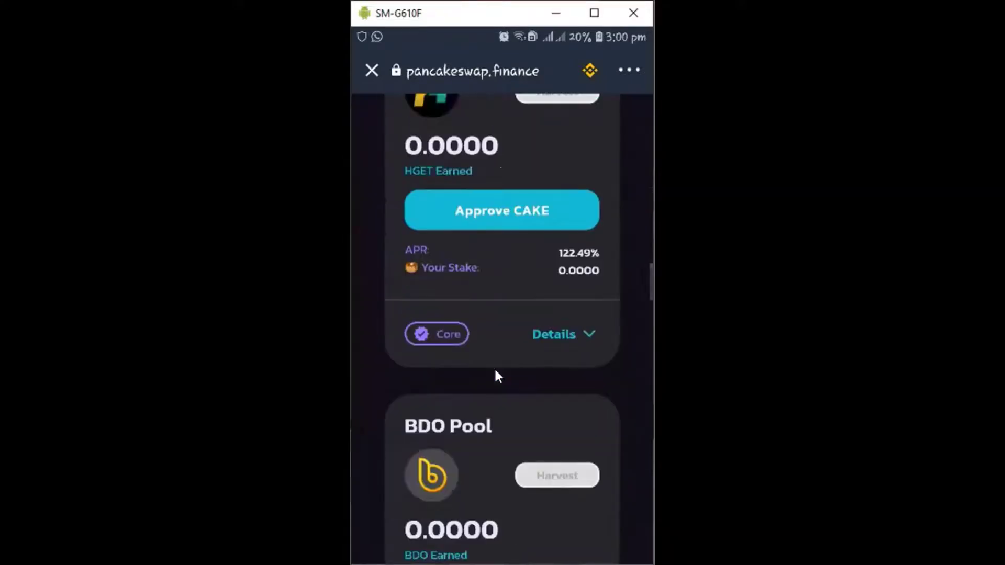
scroll(496, 372, down, 10)
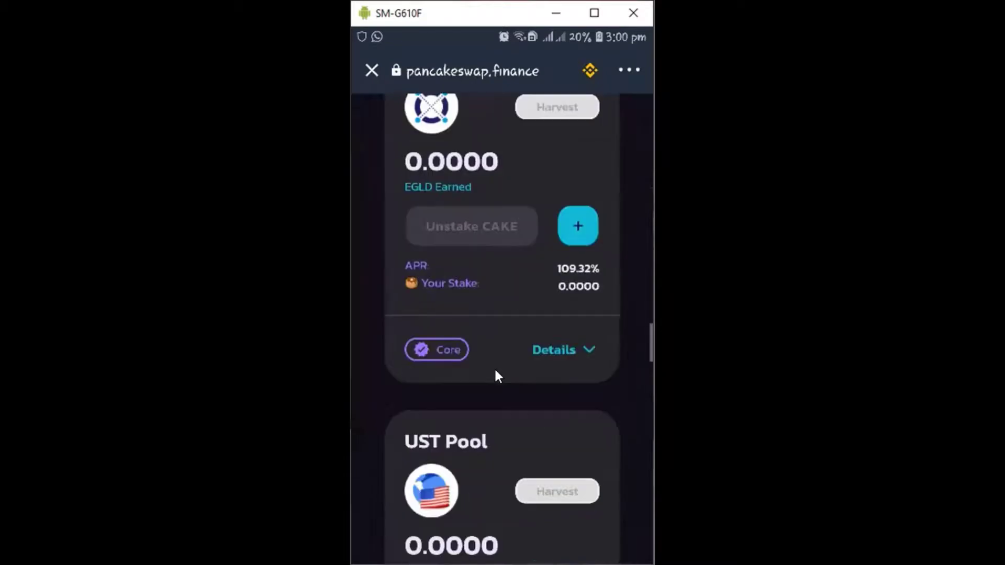
scroll(496, 375, down, 4)
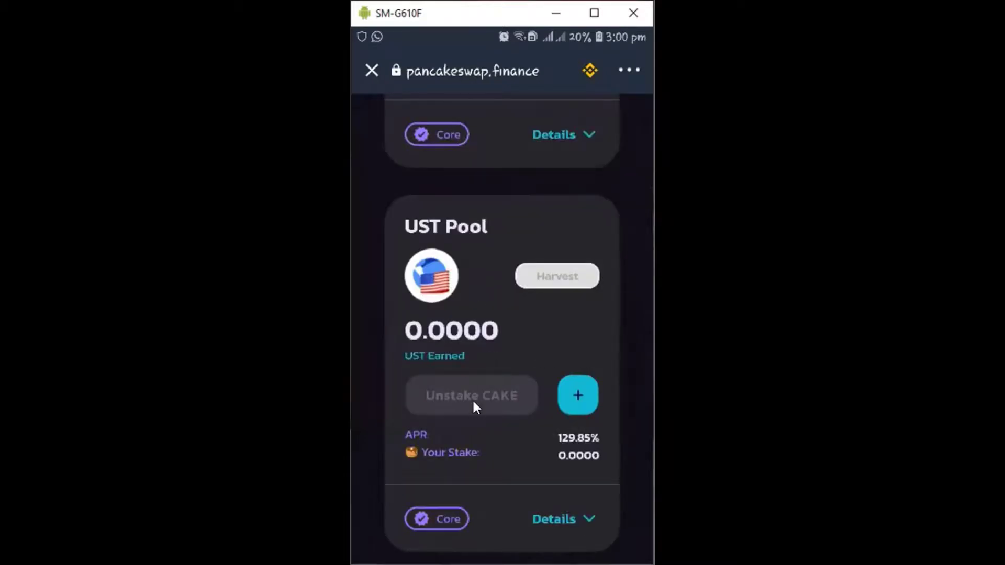
scroll(473, 402, down, 10)
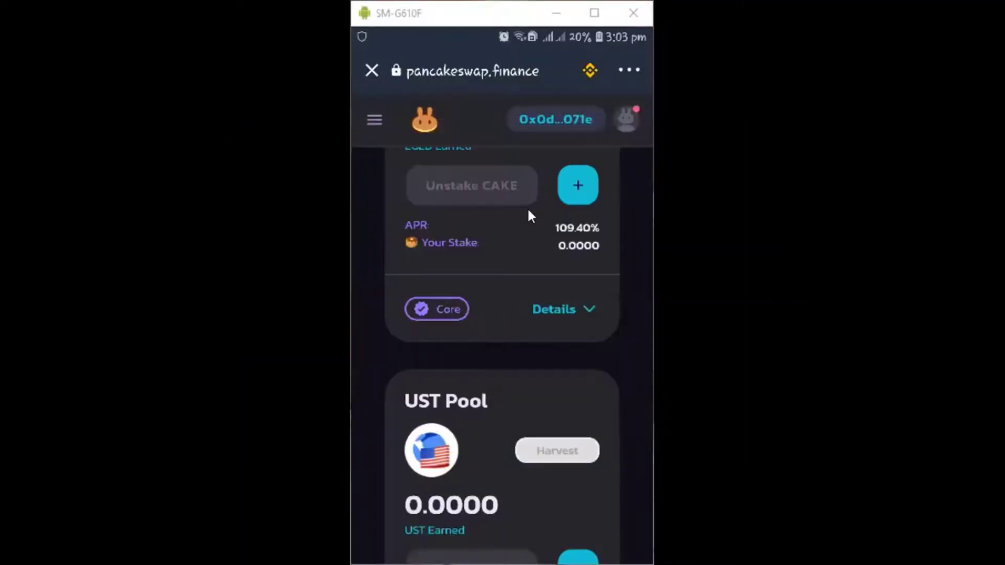
Step: Compare the APRs of the pools from UST and wSOTE down through Helmet to BTCST
scroll(547, 233, down, 4)
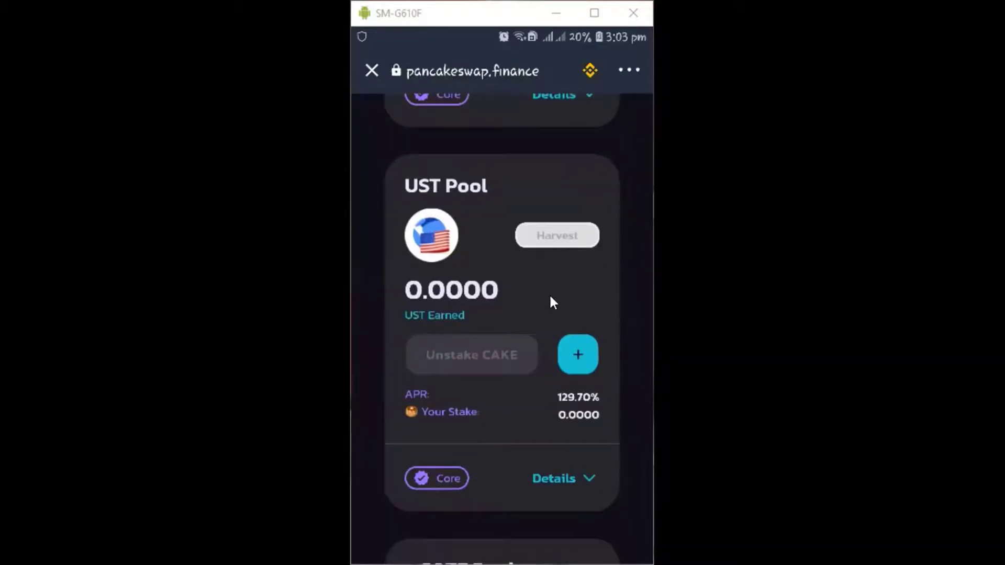
scroll(550, 297, down, 4)
scroll(546, 292, down, 4)
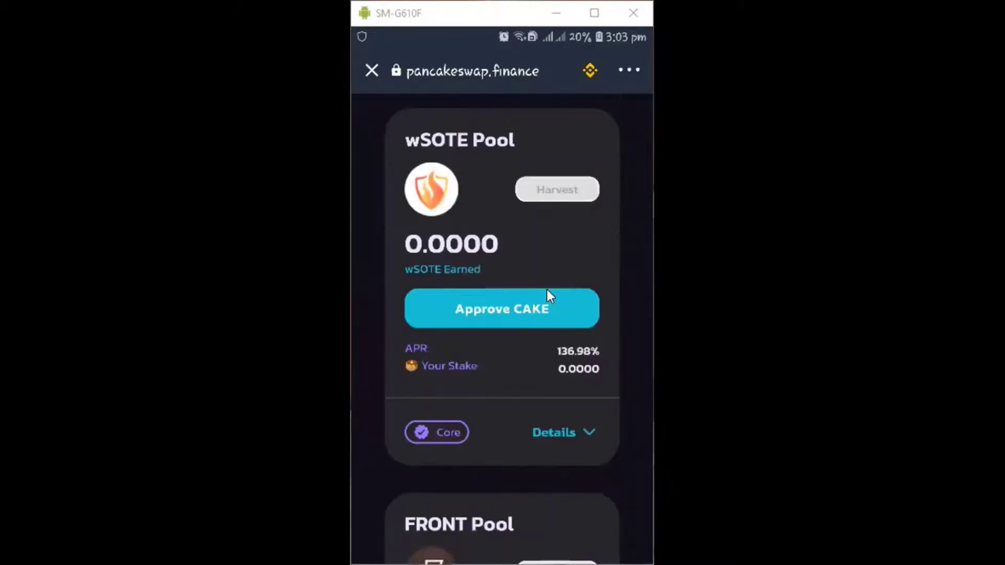
scroll(547, 293, down, 16)
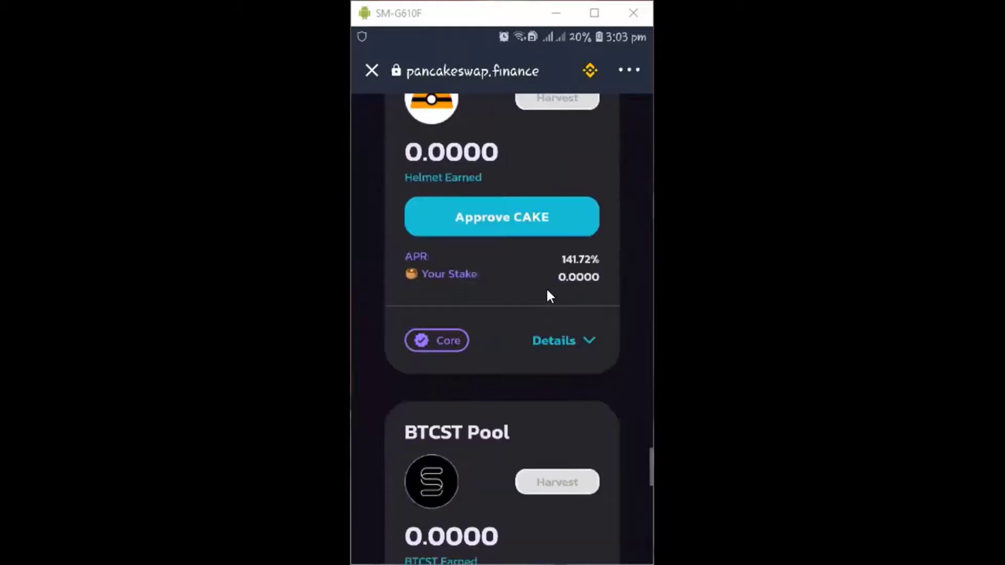
scroll(547, 295, down, 4)
Step: Return to the DITTO Pool, approve CAKE for it, and approve the resulting transaction in the wallet
scroll(548, 296, up, 9)
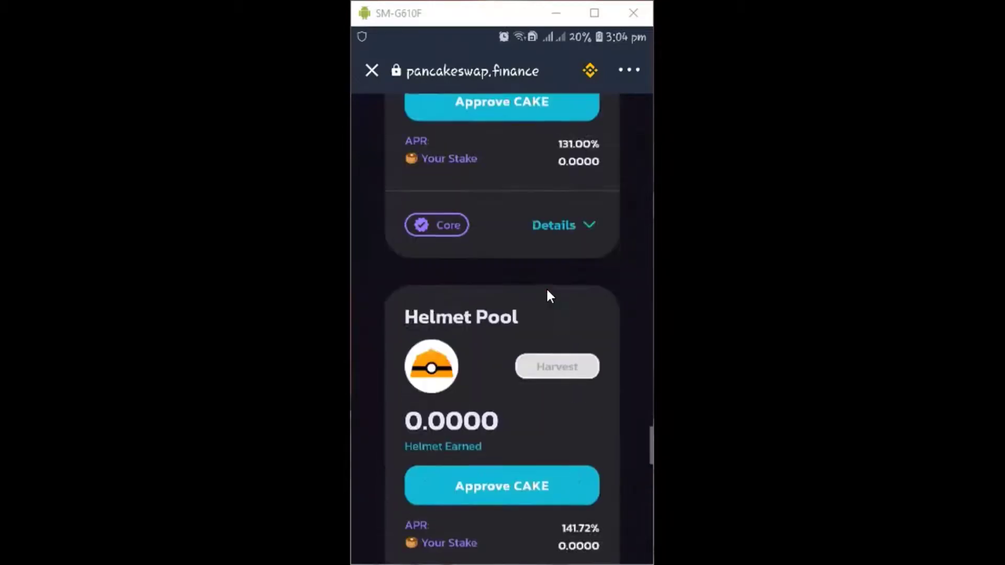
scroll(547, 293, up, 20)
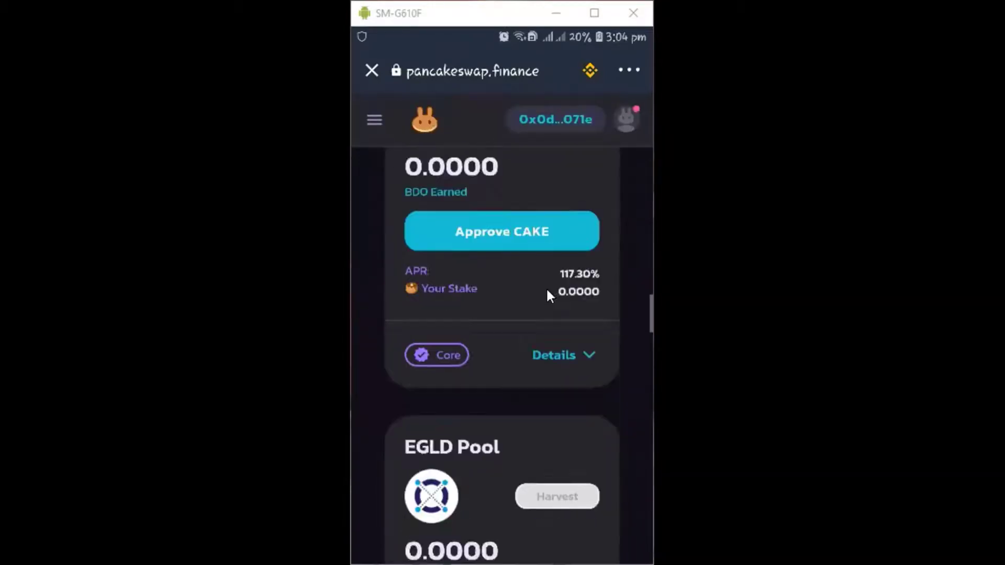
scroll(548, 295, up, 15)
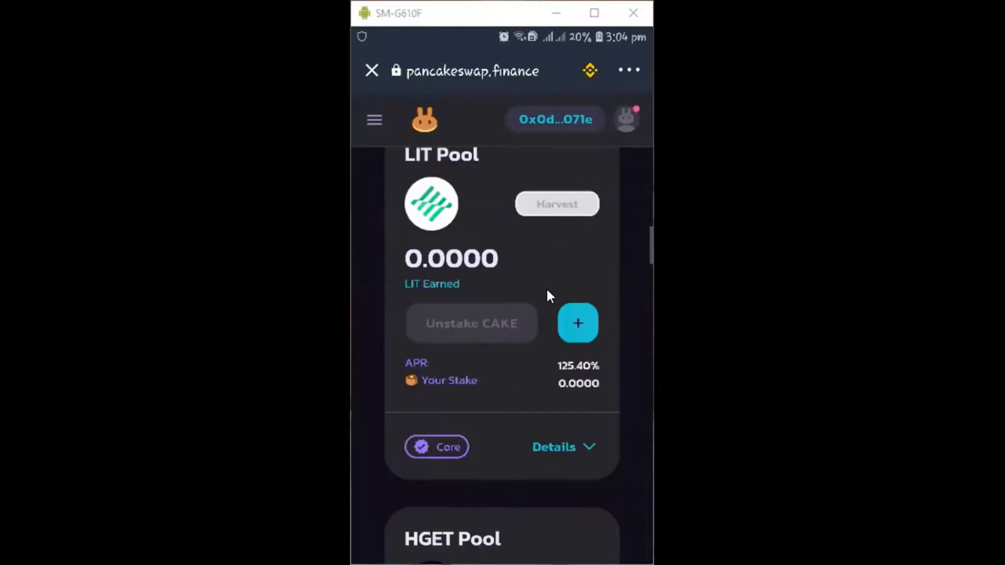
scroll(547, 296, up, 8)
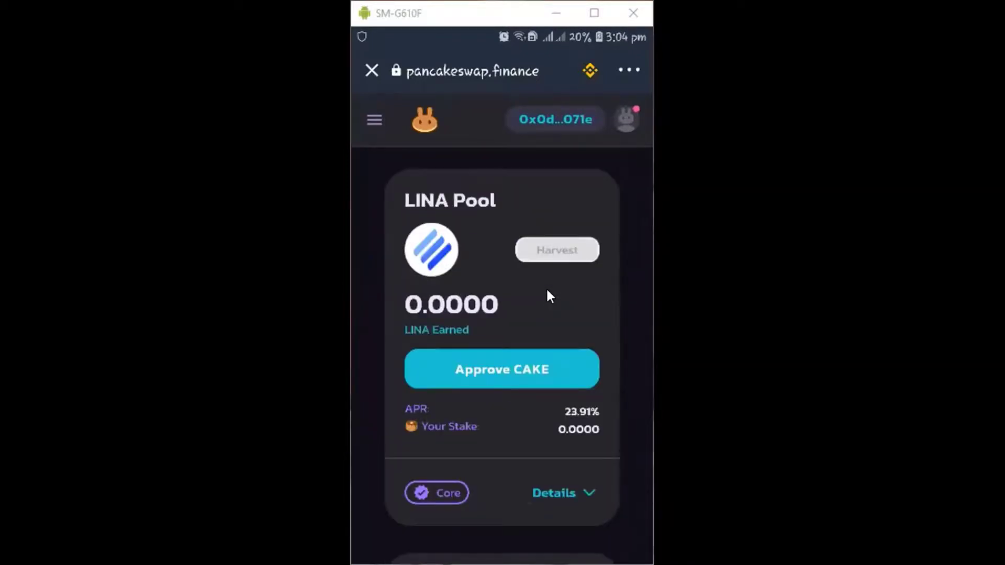
scroll(547, 295, up, 5)
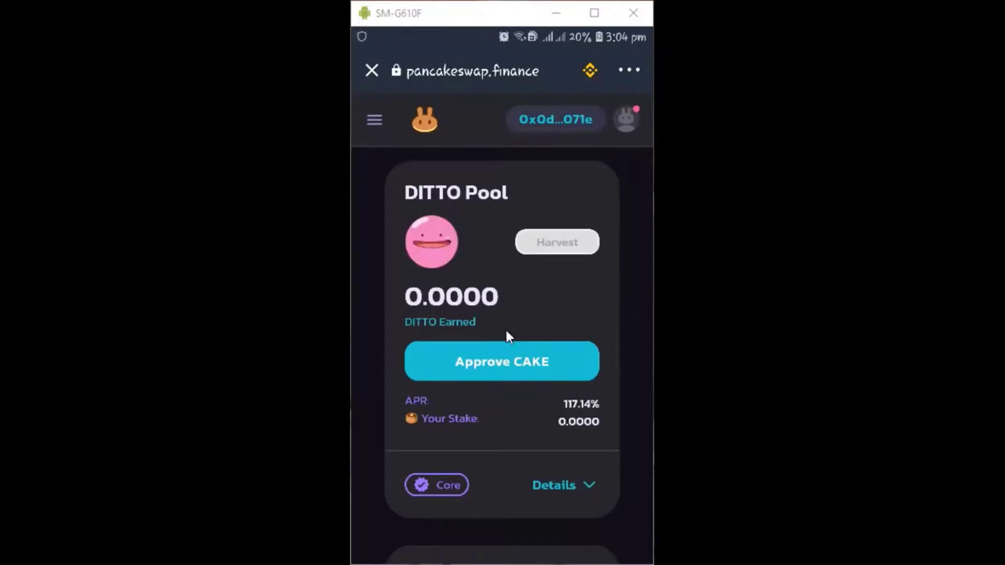
click(503, 361)
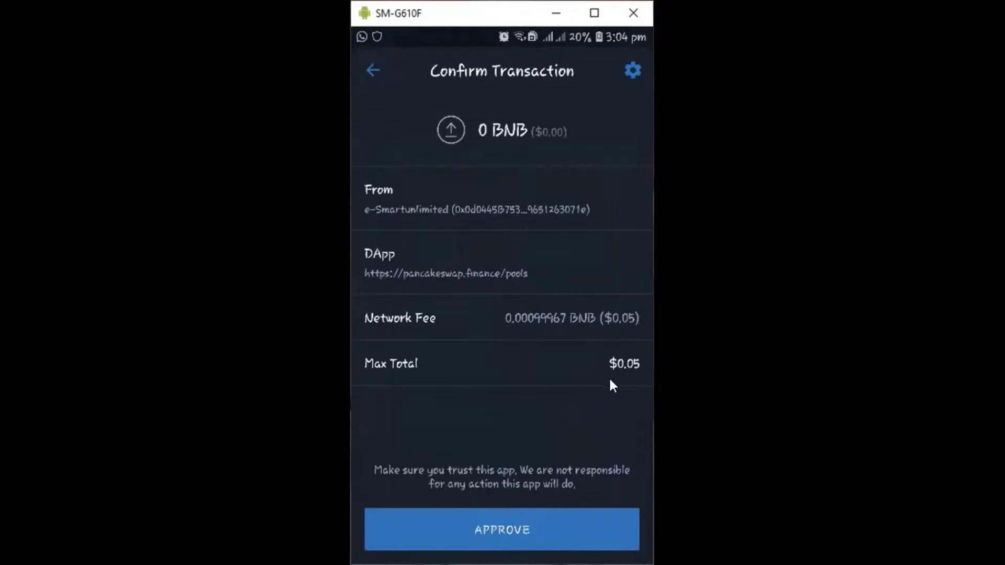
click(529, 528)
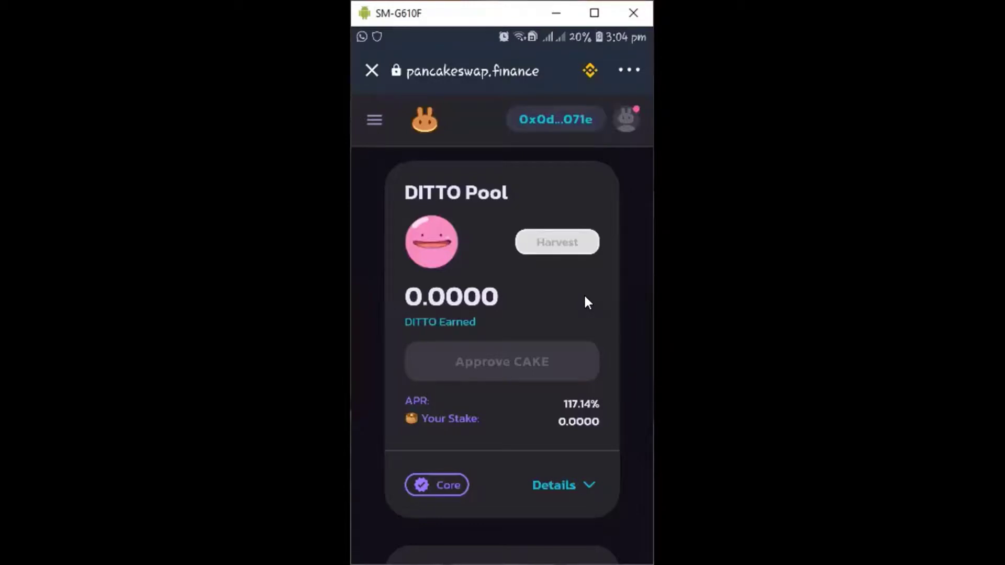
Step: Deposit 100 CAKE into the DITTO Pool and approve the staking transaction in the wallet
scroll(522, 345, down, 3)
scroll(522, 345, up, 2)
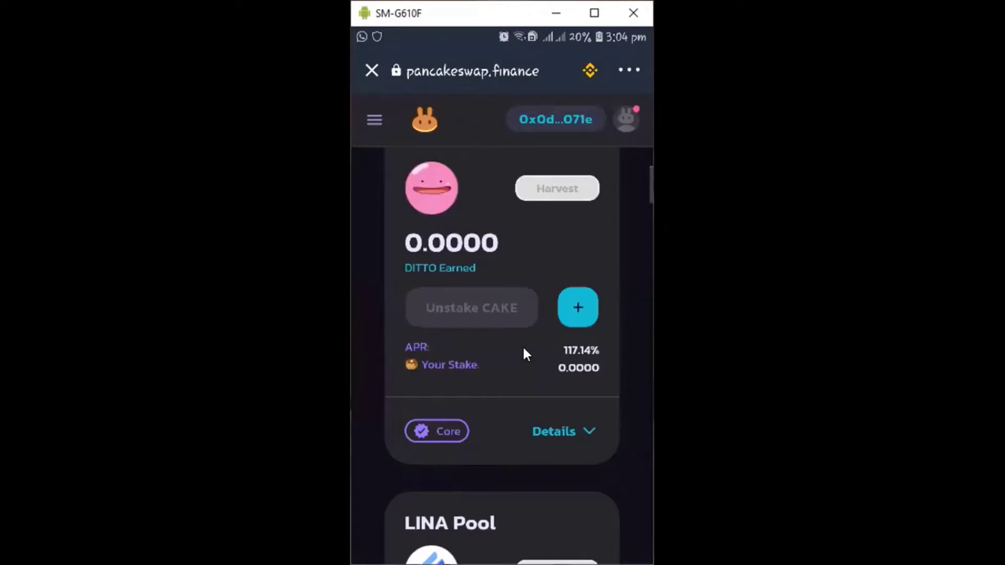
scroll(520, 341, down, 1)
scroll(518, 327, up, 1)
scroll(533, 314, up, 1)
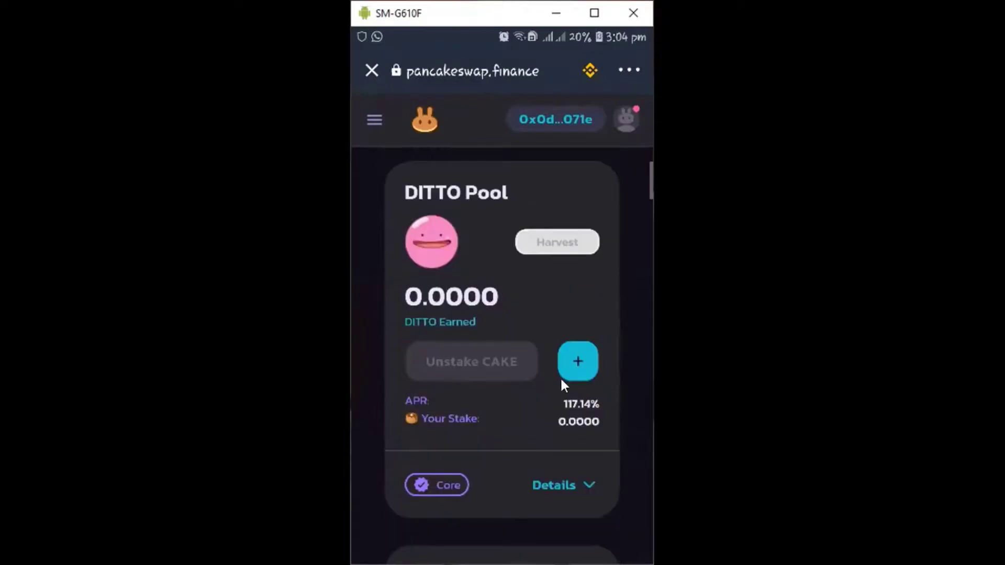
click(586, 360)
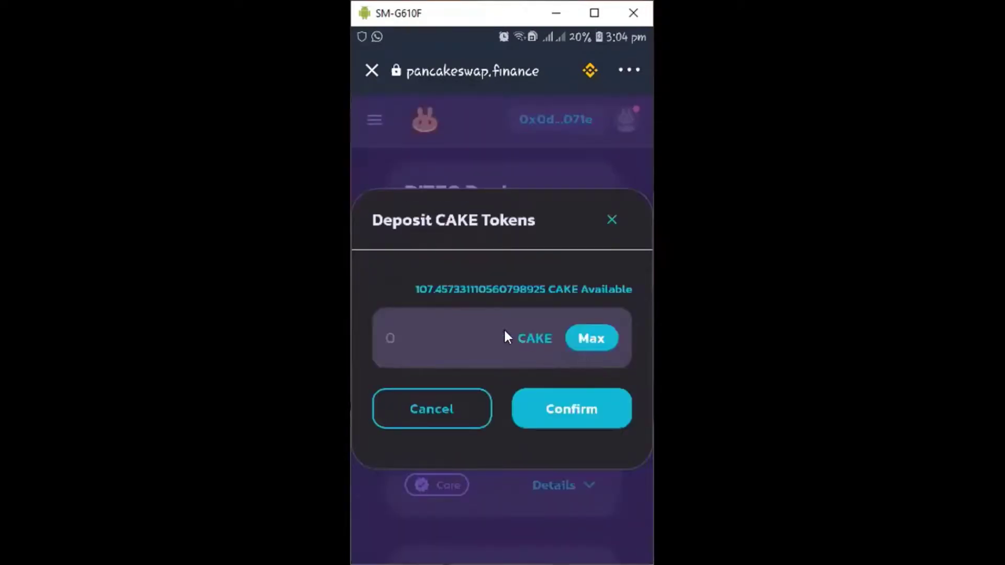
click(409, 340)
text(100)
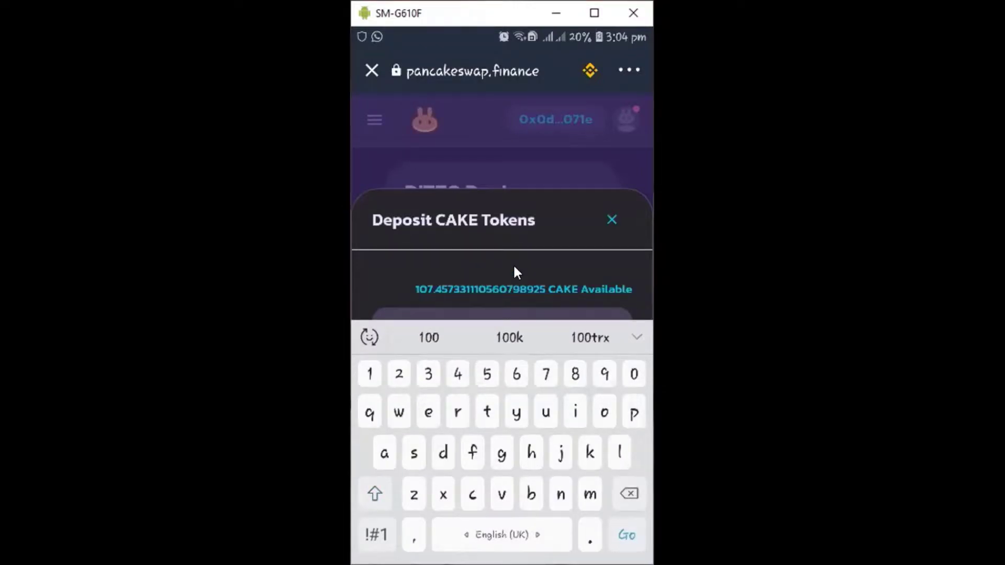
key(Escape)
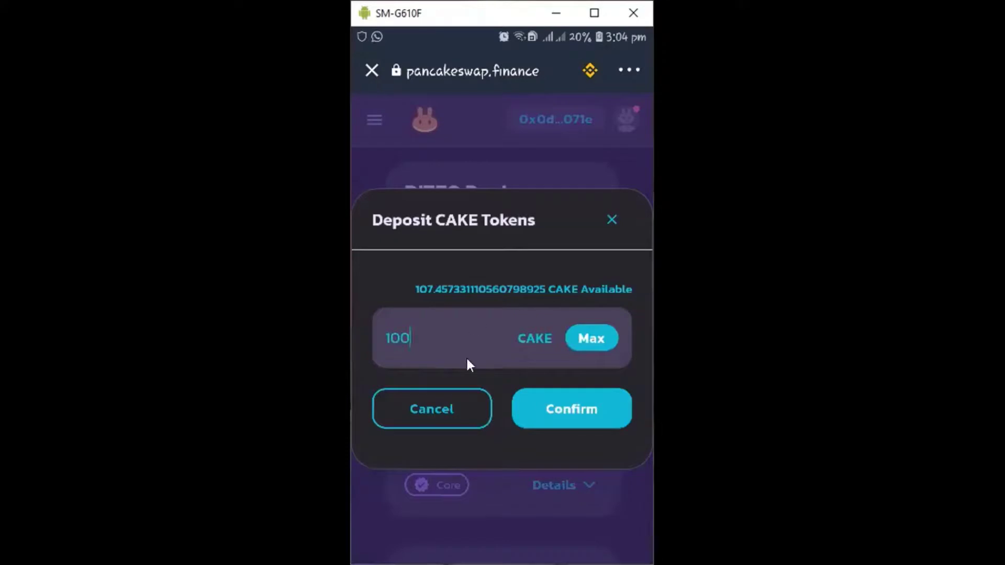
click(551, 406)
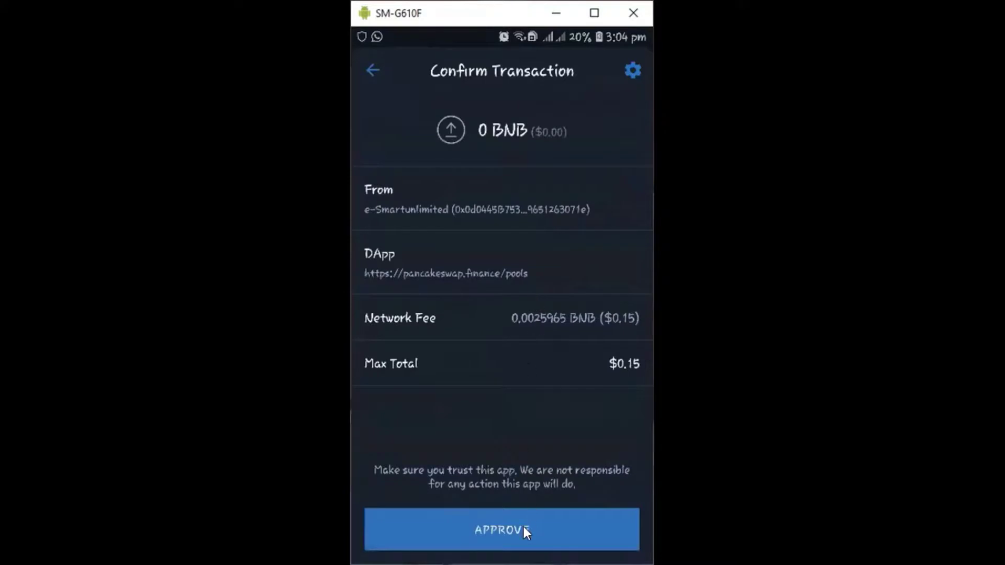
click(523, 529)
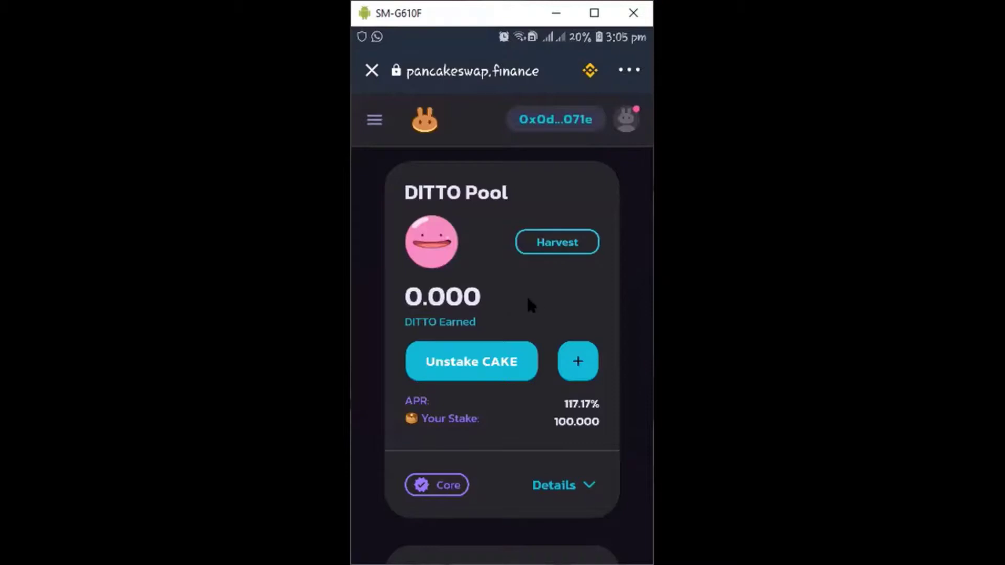
Step: Review the DITTO Pool's stake and unstake options, and compare its APR and stake with the CAKE-earning pool above it
scroll(606, 309, down, 2)
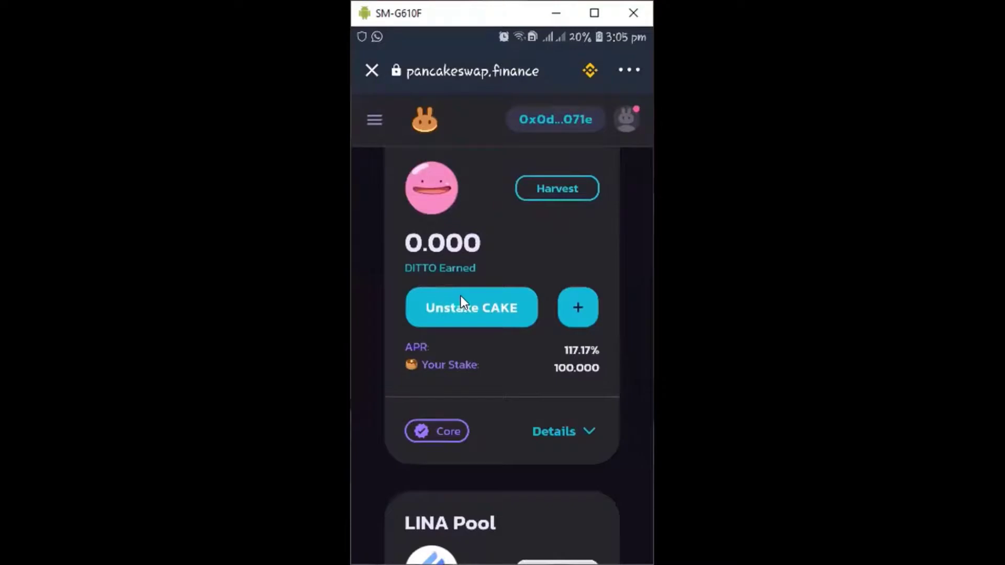
scroll(528, 285, up, 3)
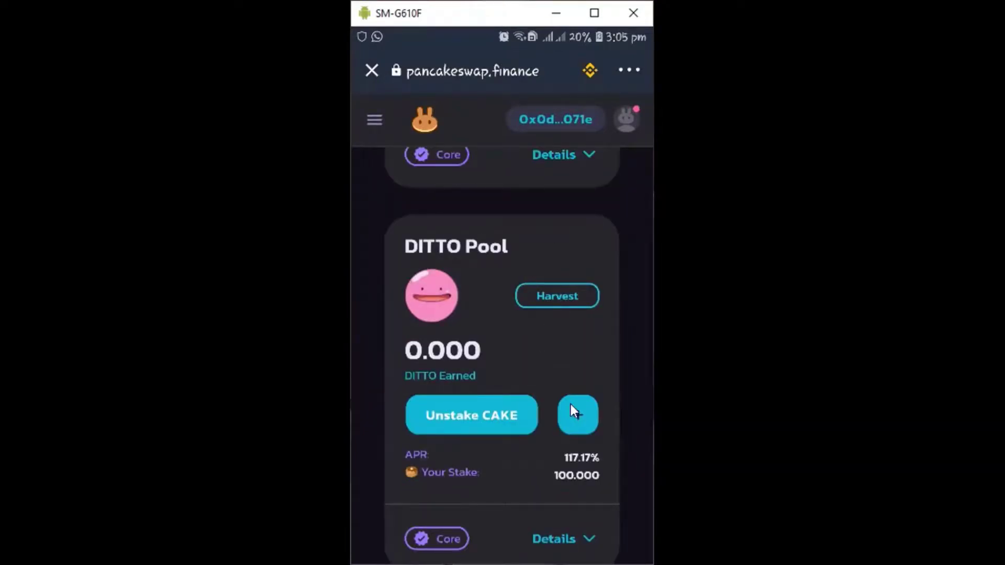
scroll(555, 351, up, 4)
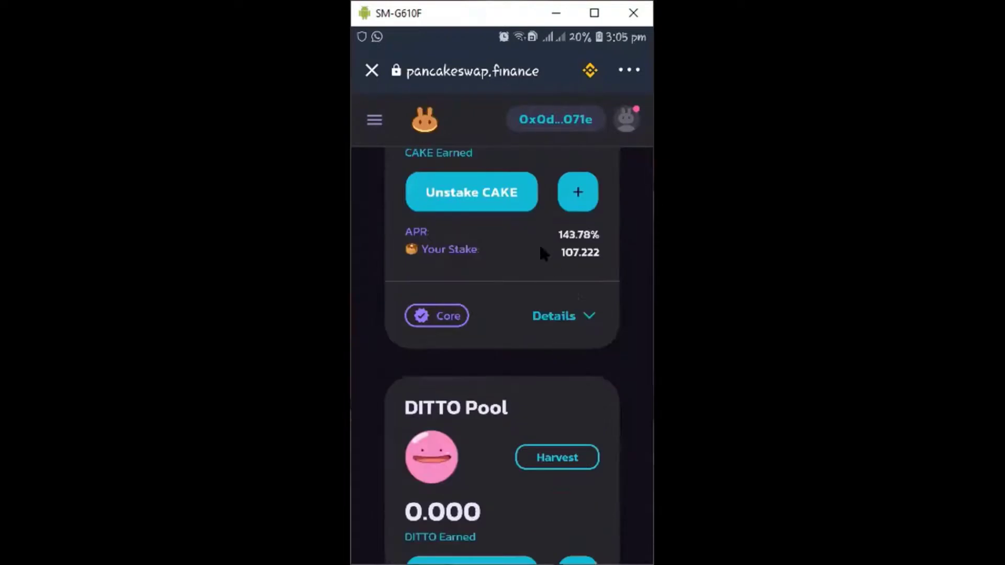
scroll(539, 246, down, 3)
Step: Leave the PancakeSwap page for the wallet's token list and examine the balances from Ethereum through PancakeSwap Token to Wrapped UST Token
click(372, 68)
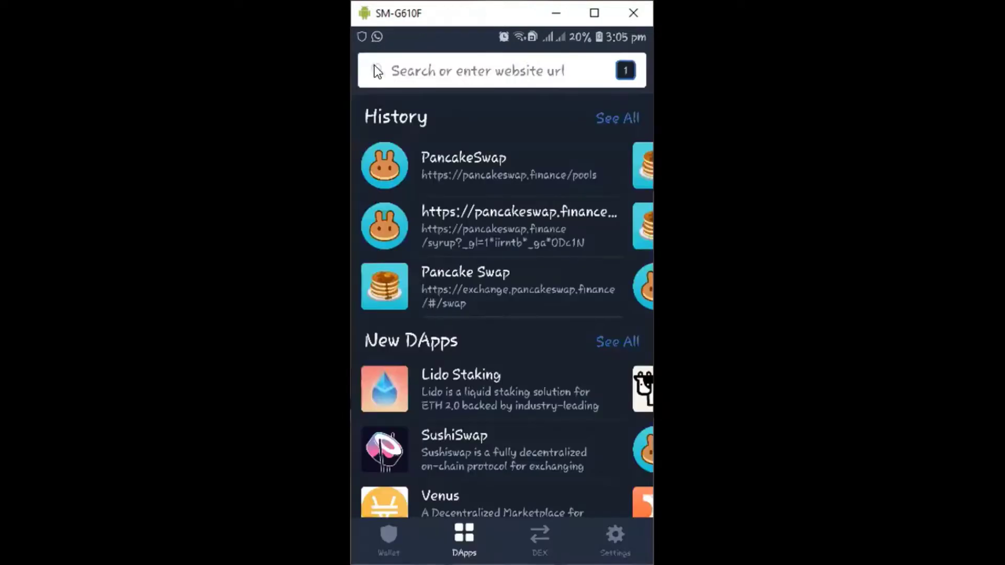
click(386, 528)
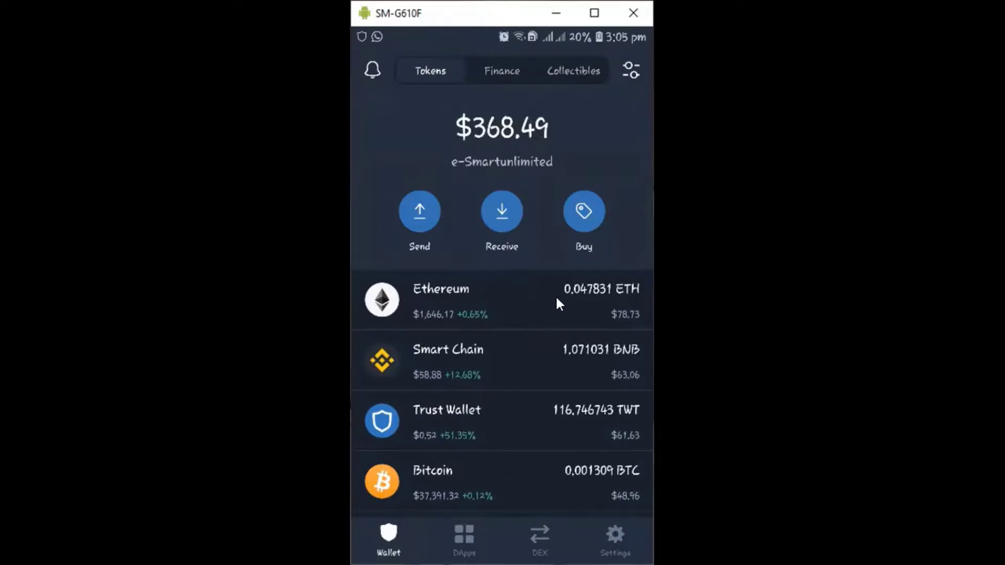
scroll(558, 303, down, 1)
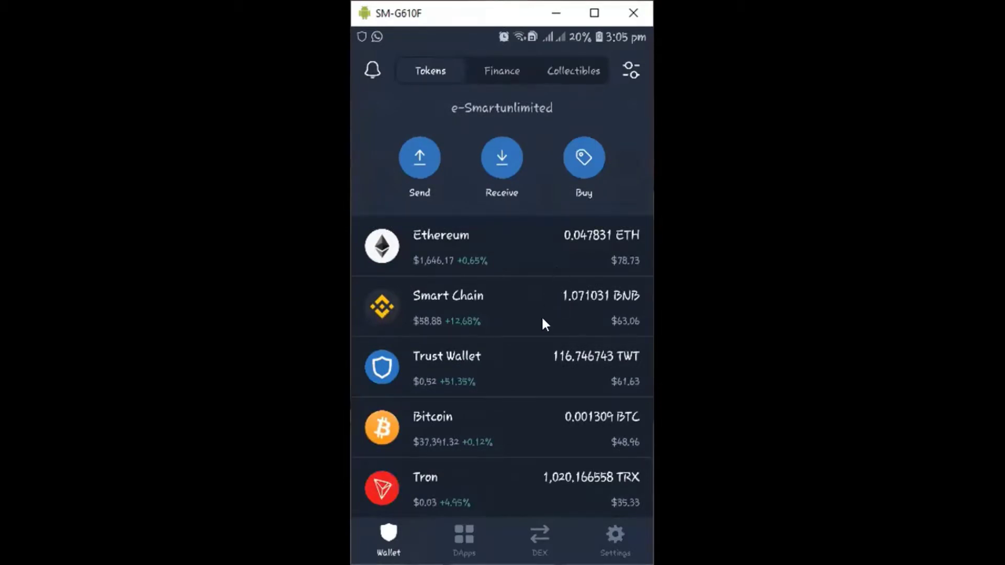
scroll(545, 305, down, 6)
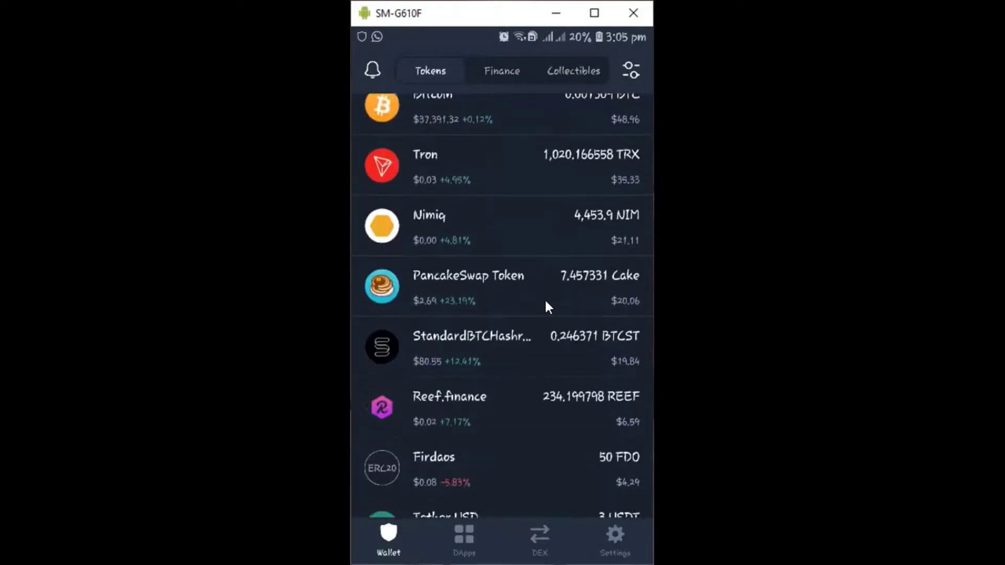
scroll(545, 307, down, 20)
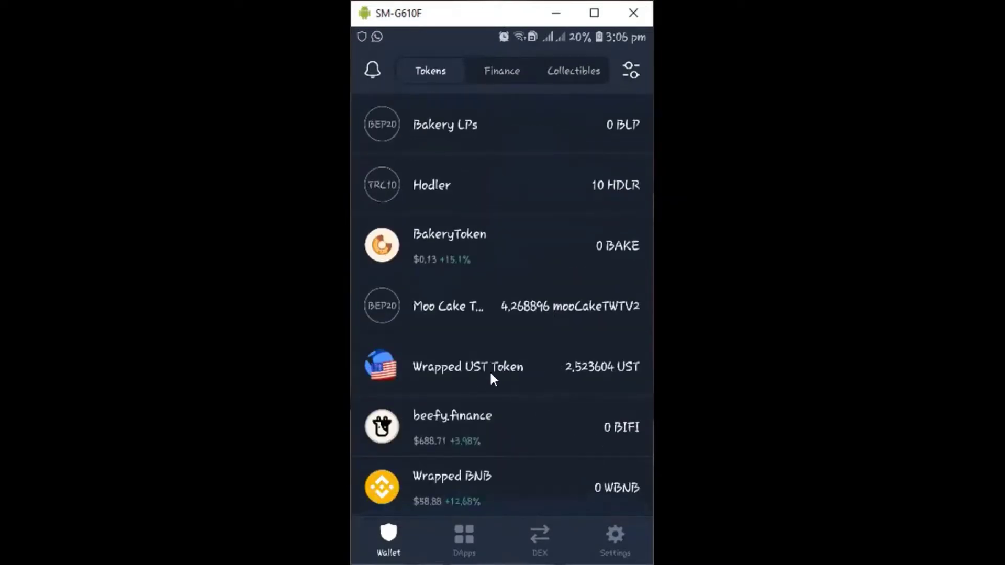
scroll(545, 382, up, 1)
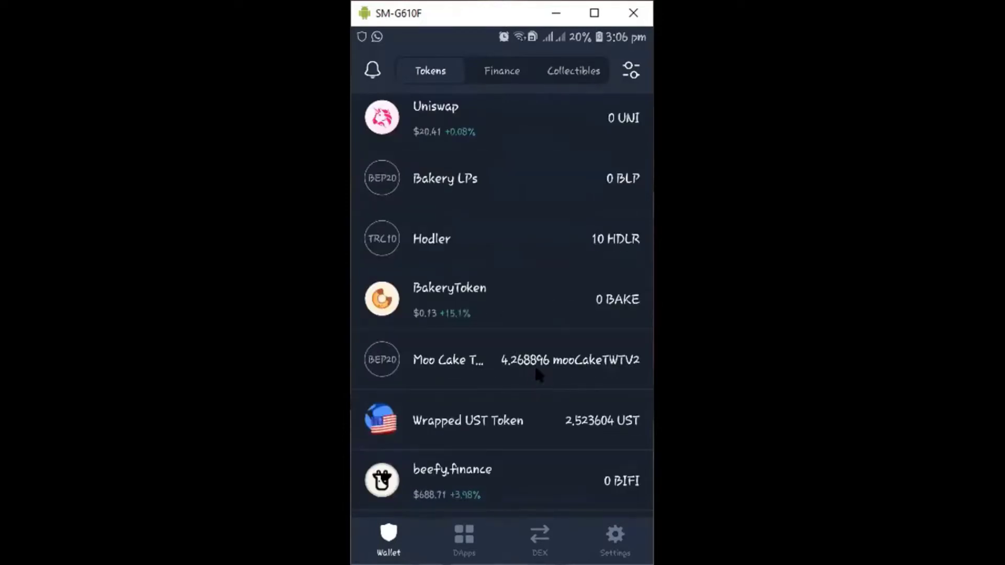
scroll(539, 375, up, 1)
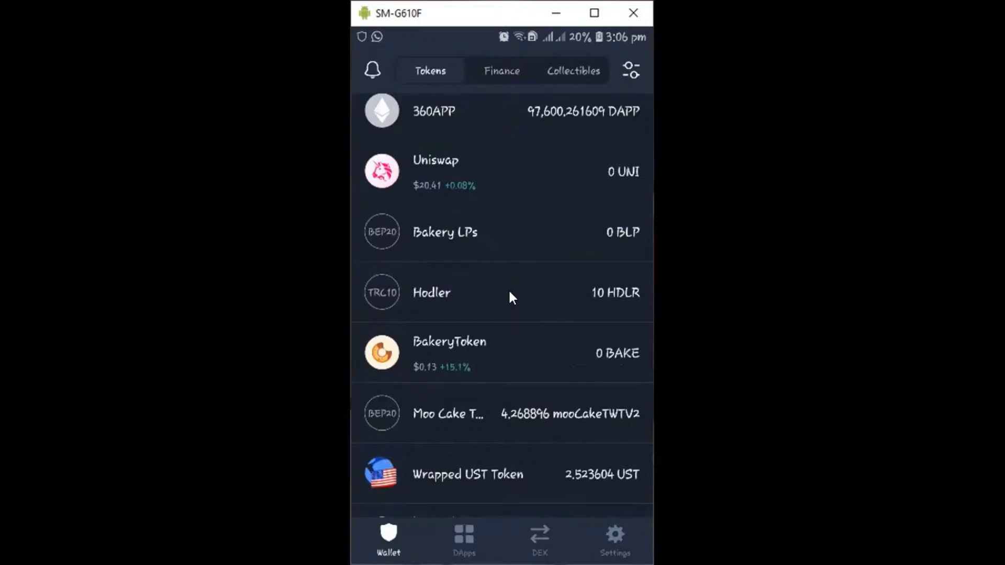
scroll(512, 291, up, 2)
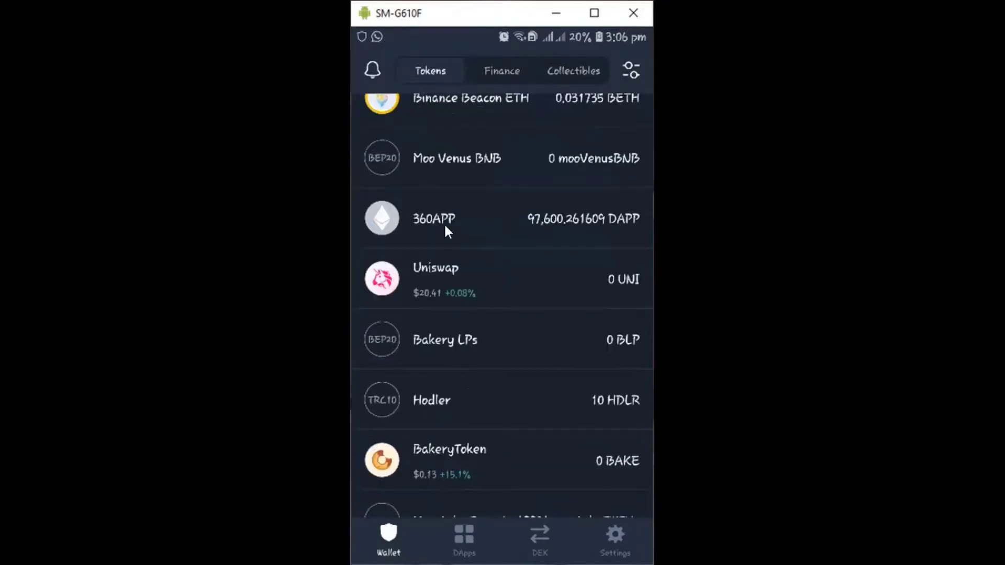
Step: Search the wallet's token management list for 360 and return to the token balances without changing anything
click(630, 70)
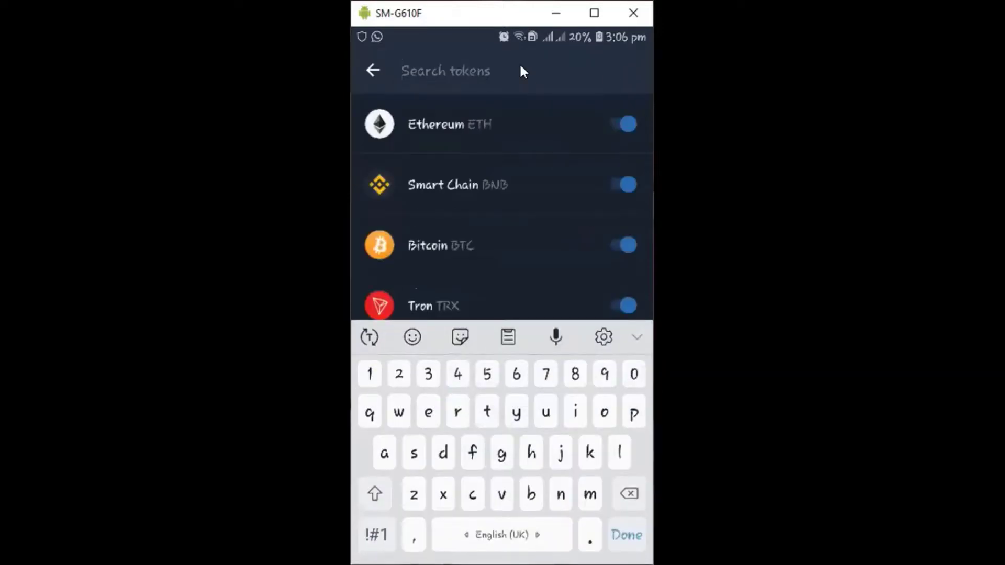
text(360)
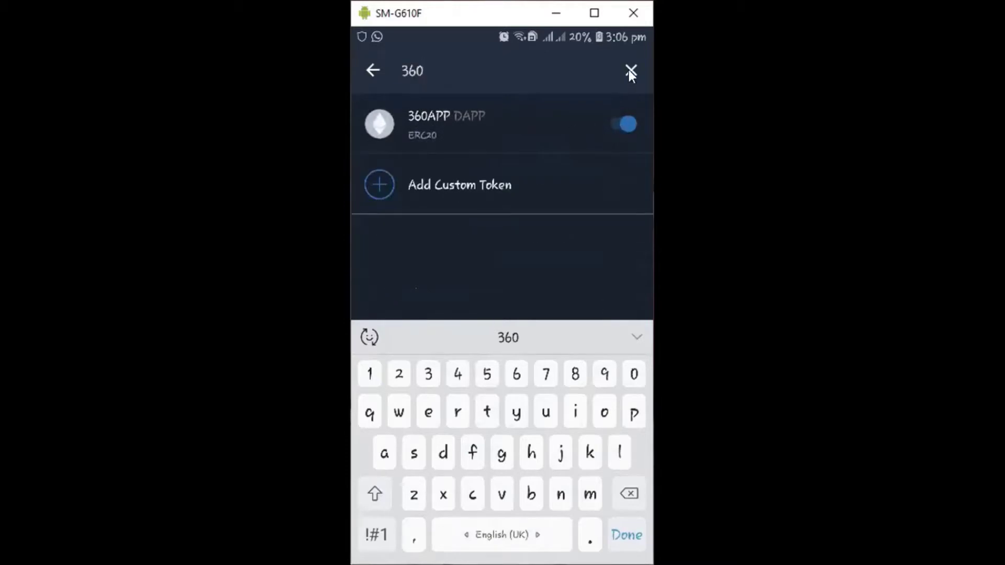
click(372, 72)
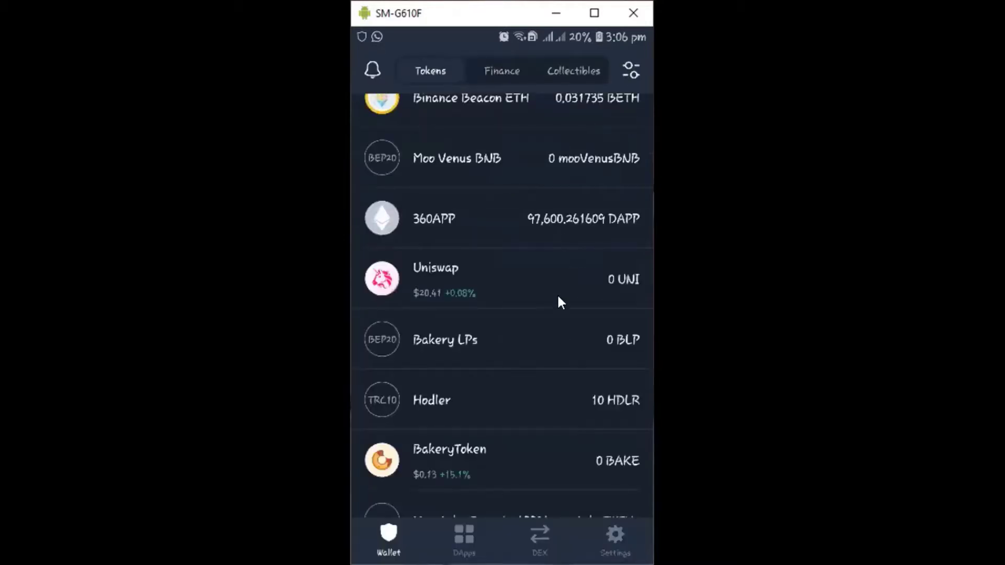
Step: Look back up the token list from 360APP past AllianceBlock Token and Dogecoin to Litecoin and SEED
scroll(542, 294, up, 1)
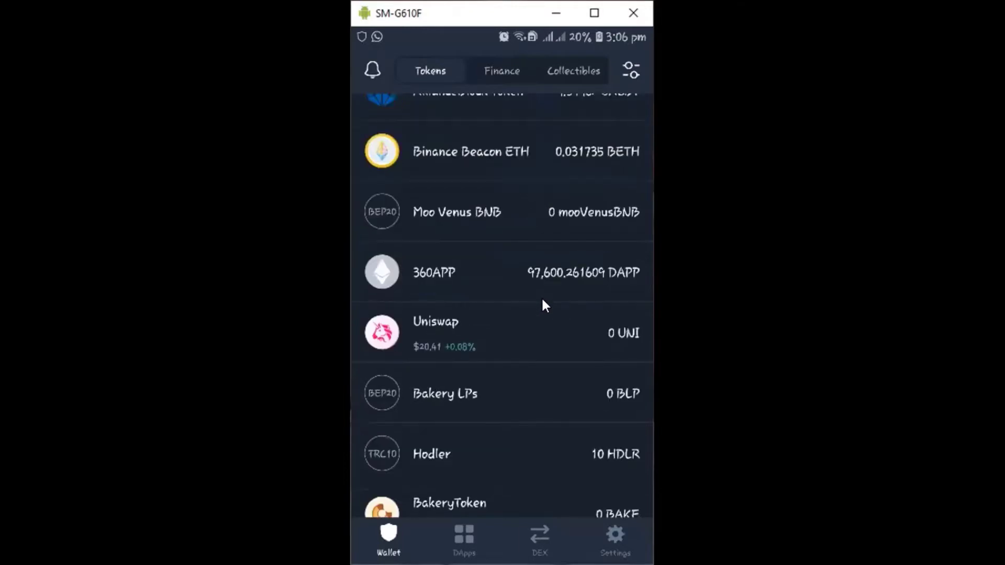
scroll(543, 305, up, 1)
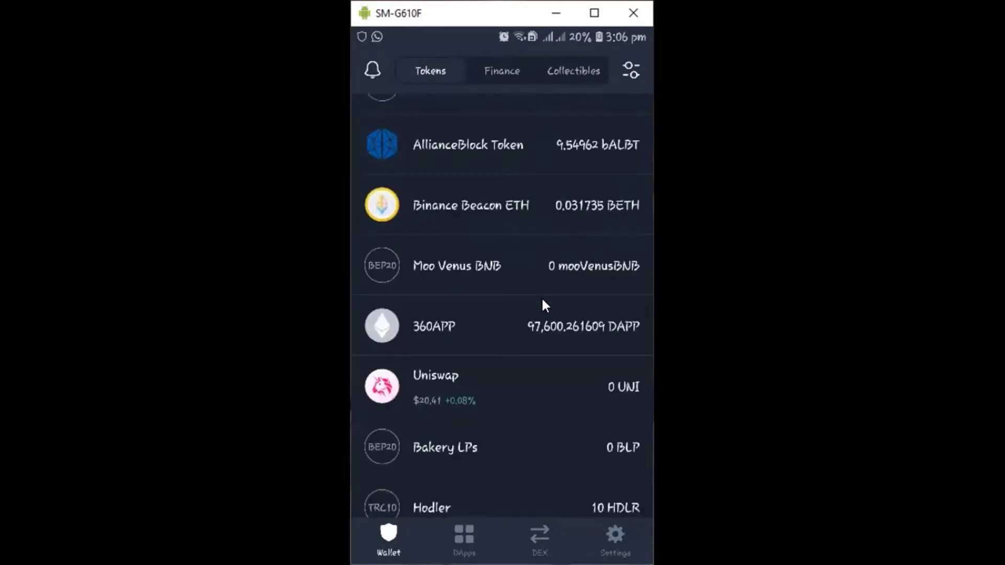
scroll(542, 305, up, 2)
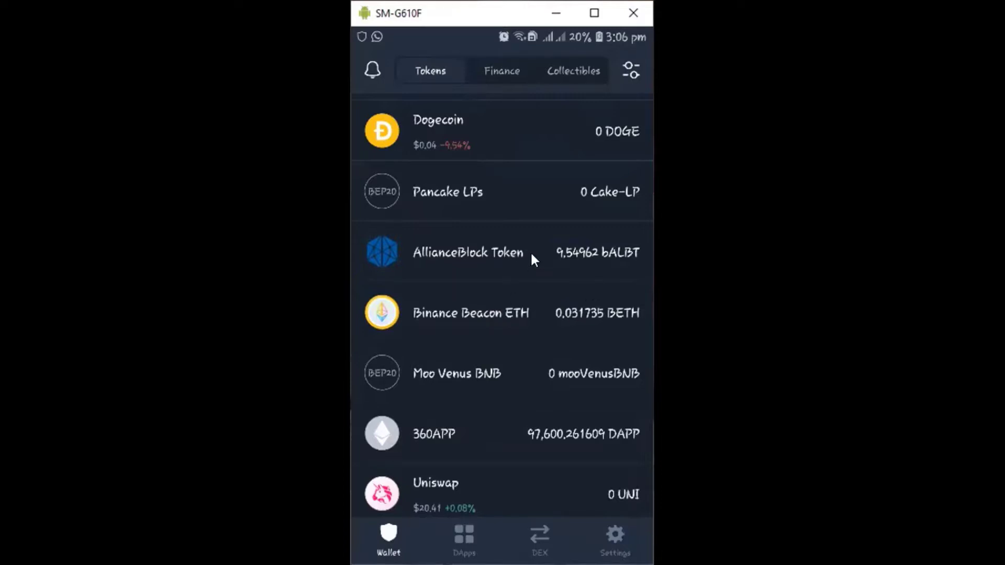
scroll(533, 259, up, 5)
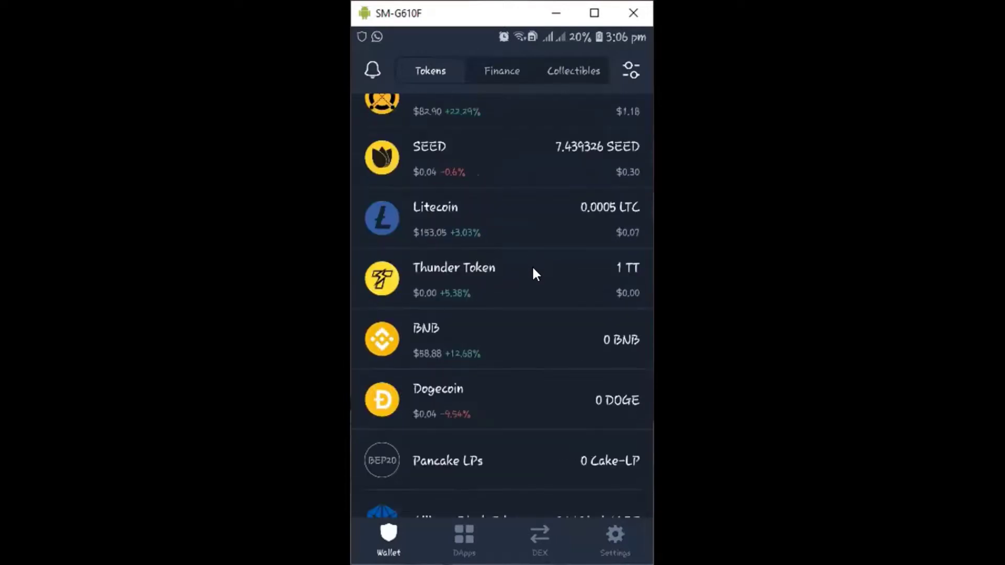
Step: Find JulSwap in the wallet's token list, view its balance and transaction history, and return to the list
scroll(539, 257, up, 4)
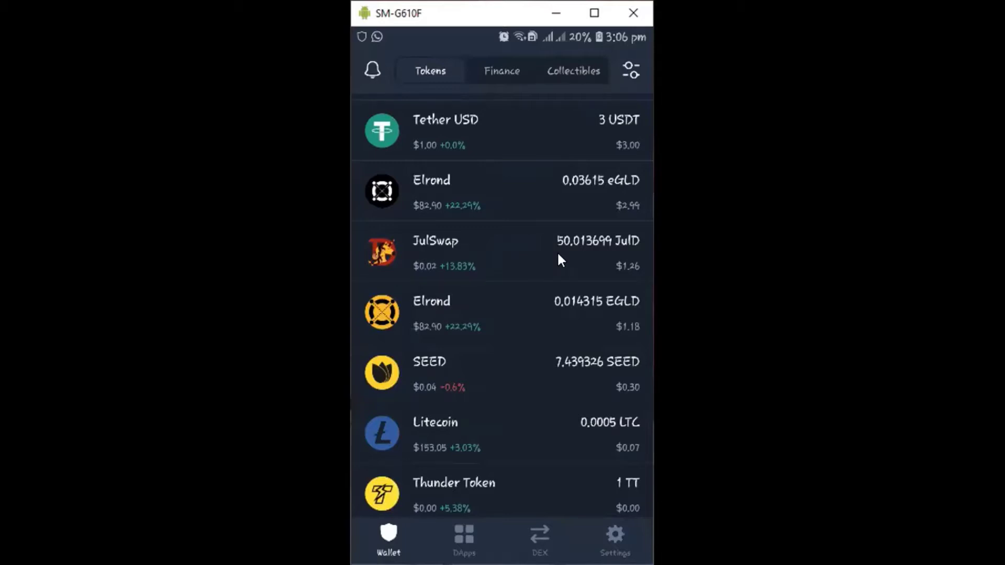
scroll(558, 255, up, 1)
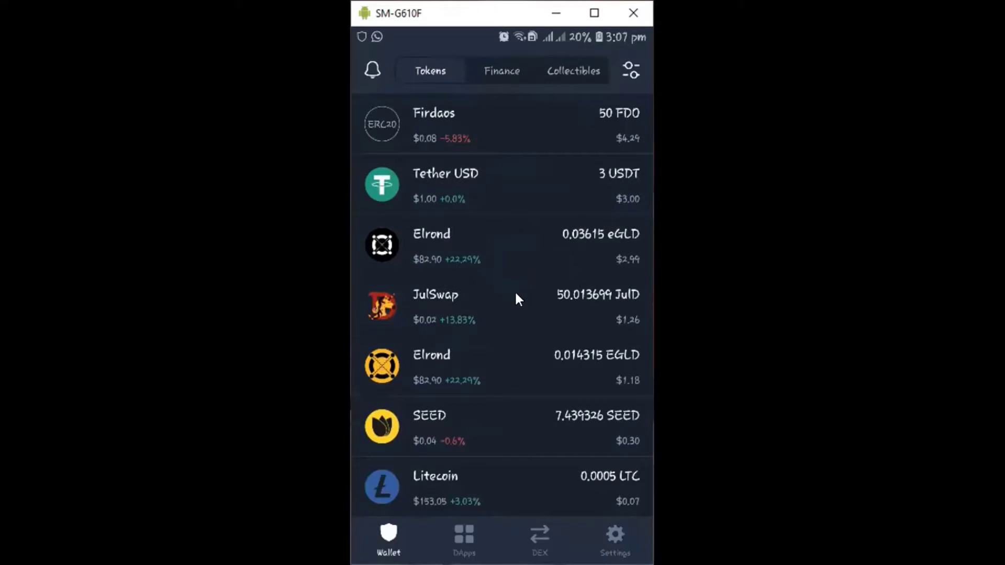
click(510, 309)
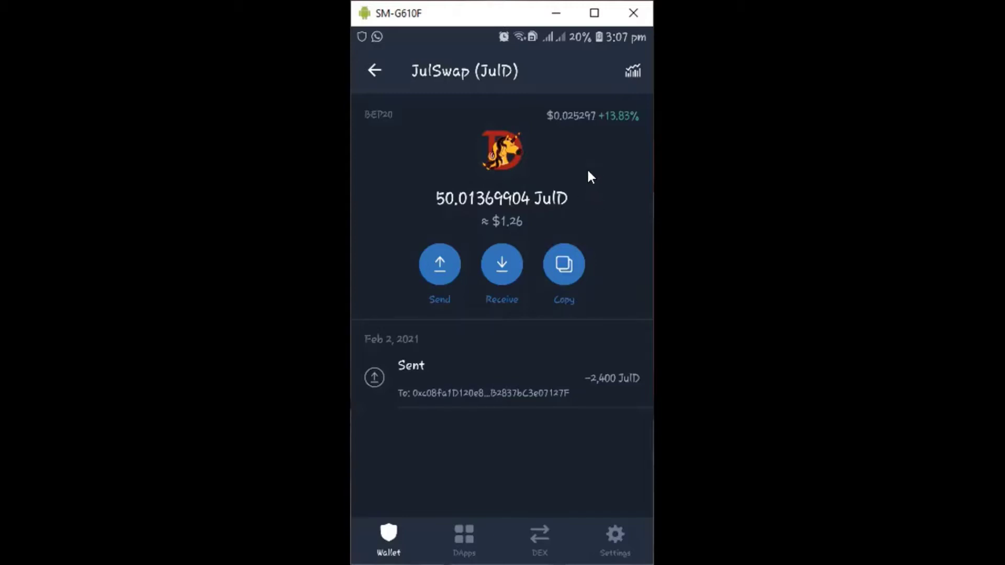
click(368, 74)
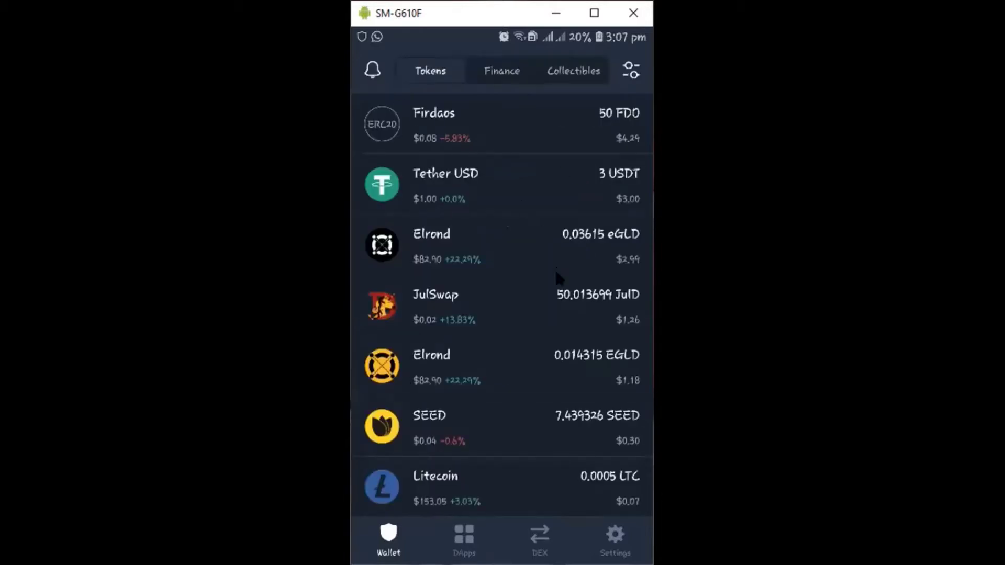
Step: Review the token balances from Tether USD and Reef.finance back up through PancakeSwap Token and Bitcoin to the wallet's total
scroll(557, 277, up, 3)
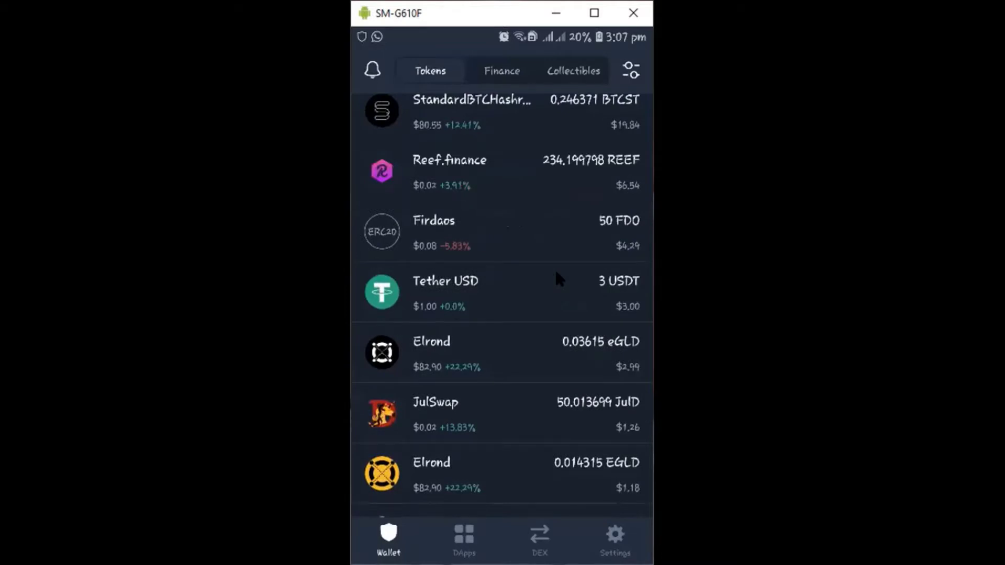
scroll(556, 273, up, 2)
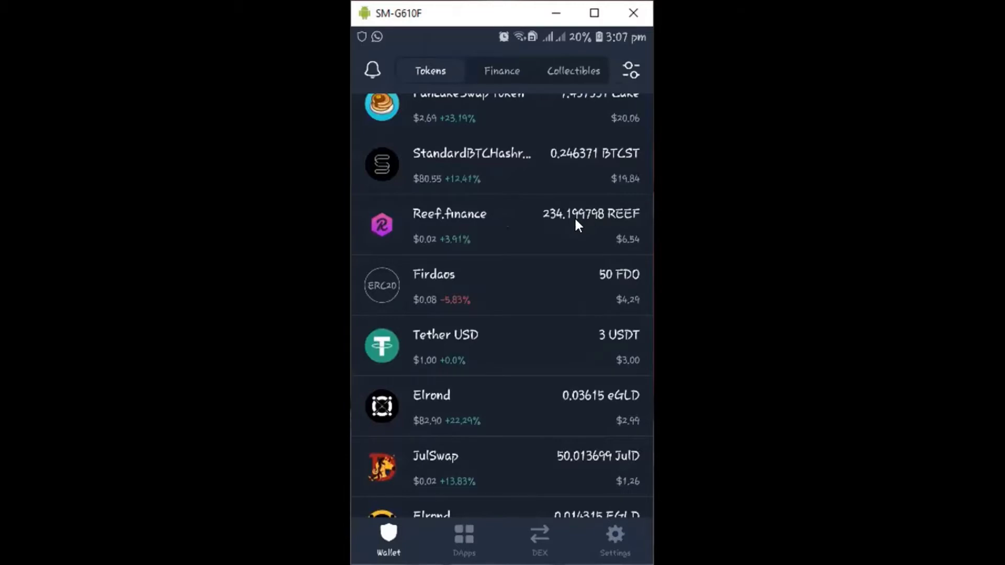
scroll(576, 225, up, 2)
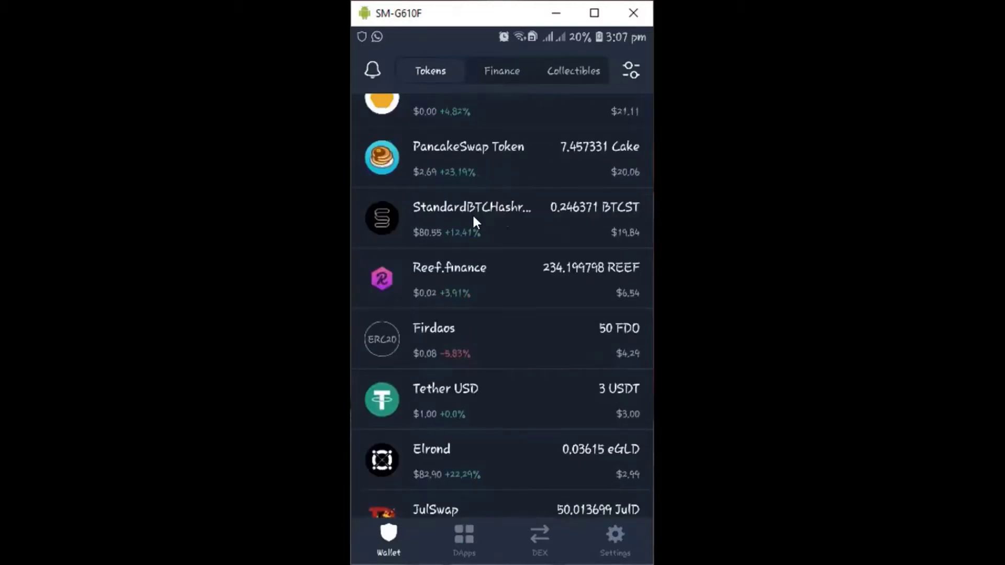
scroll(565, 220, up, 14)
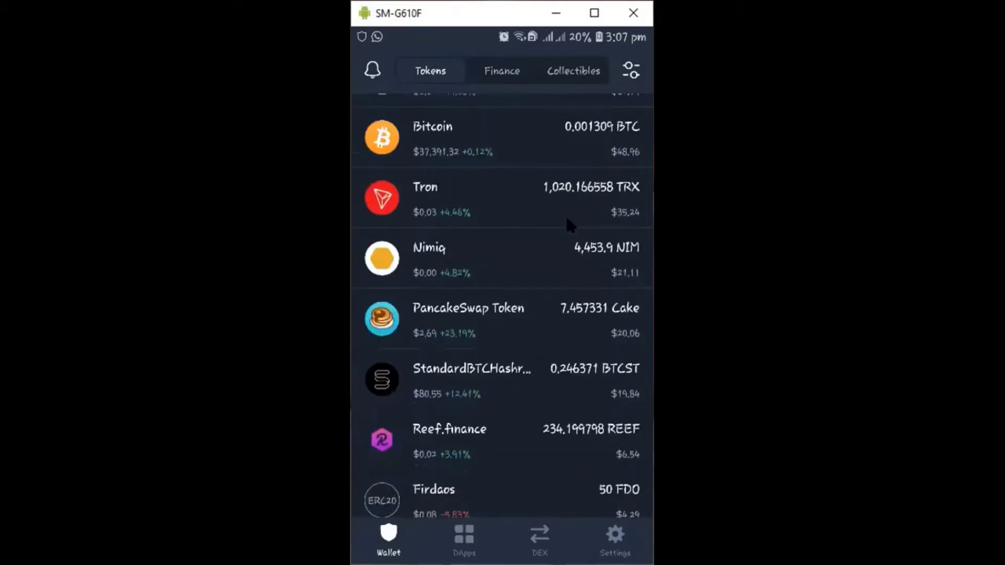
scroll(569, 226, up, 3)
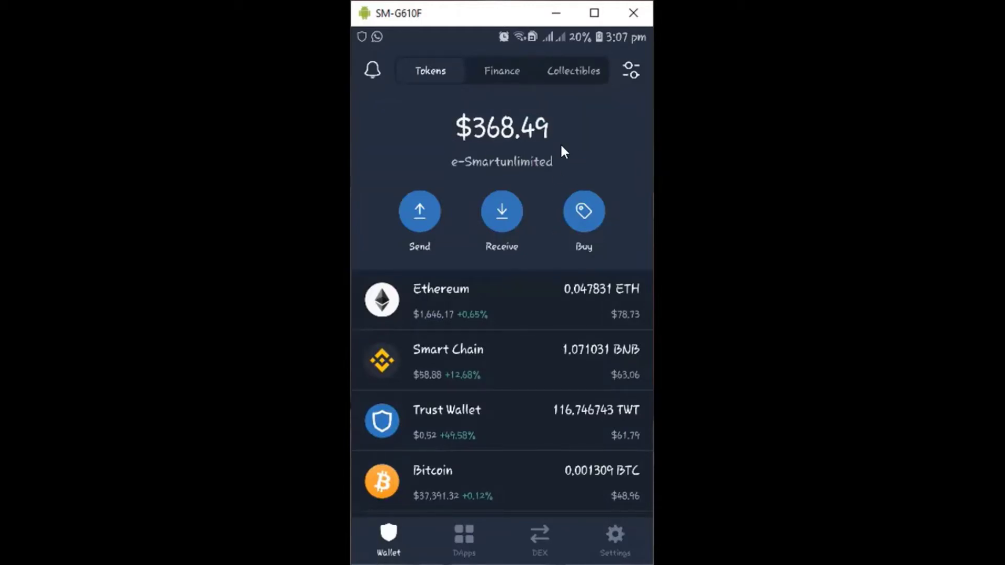
scroll(567, 138, down, 2)
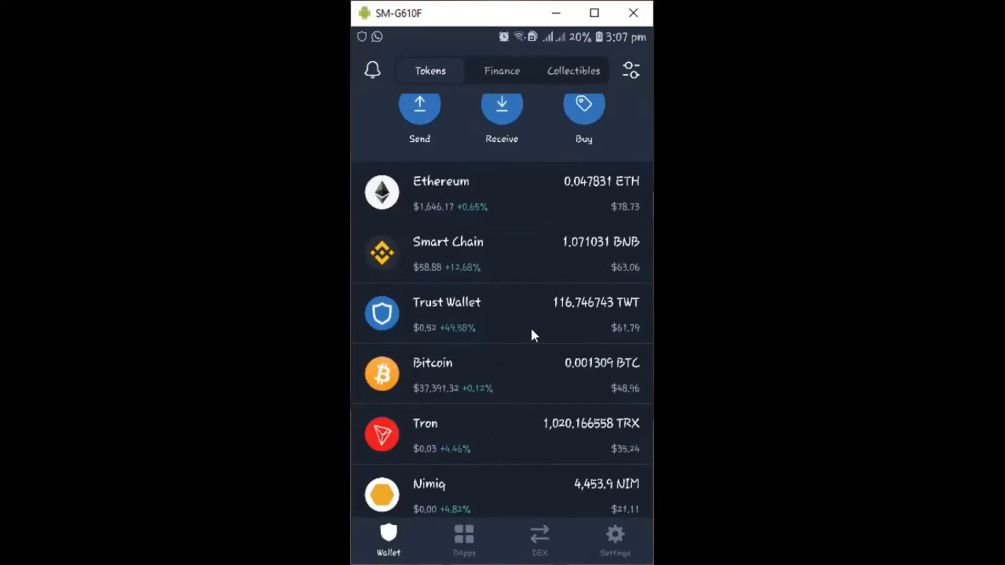
scroll(531, 330, up, 2)
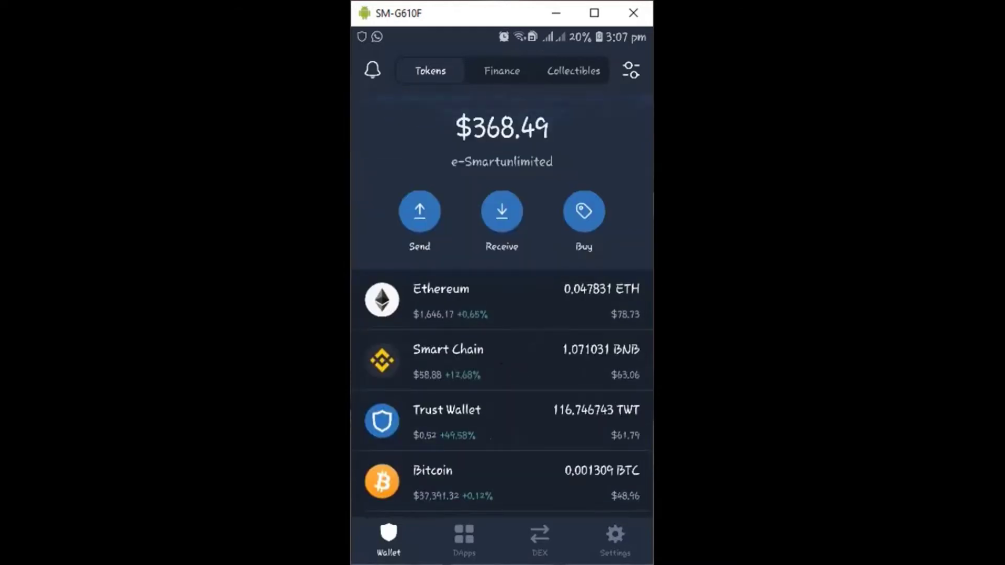
Step: Reopen the PancakeSwap pools page from the DApps history, and check the SYRUP Pool header and the network choices without switching network
click(464, 536)
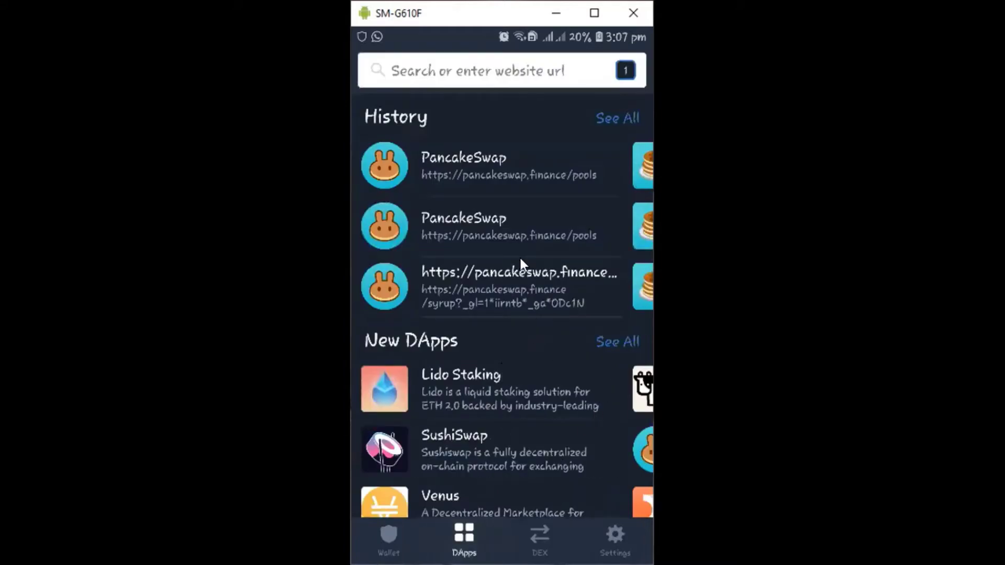
click(472, 179)
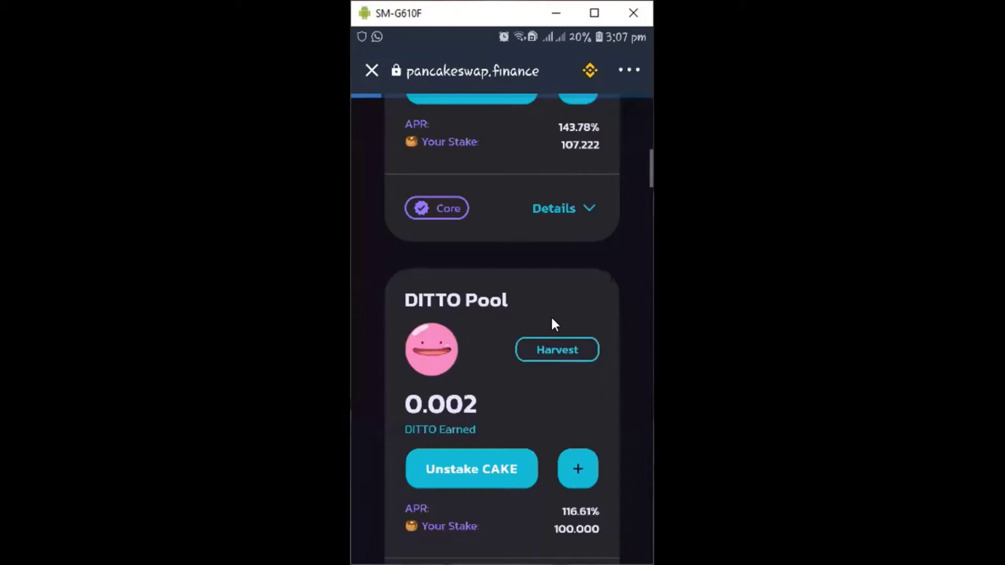
scroll(551, 315, up, 3)
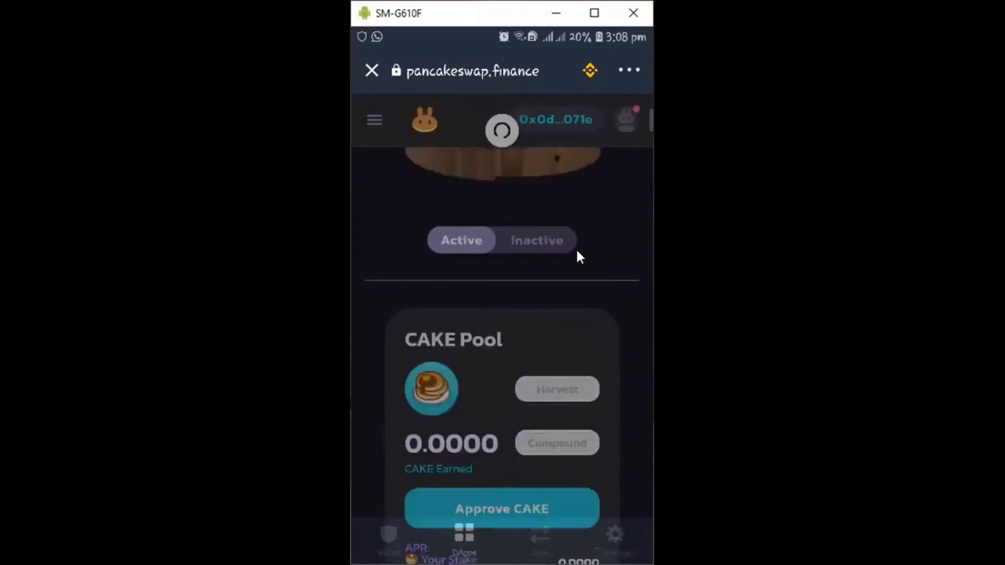
scroll(575, 247, down, 2)
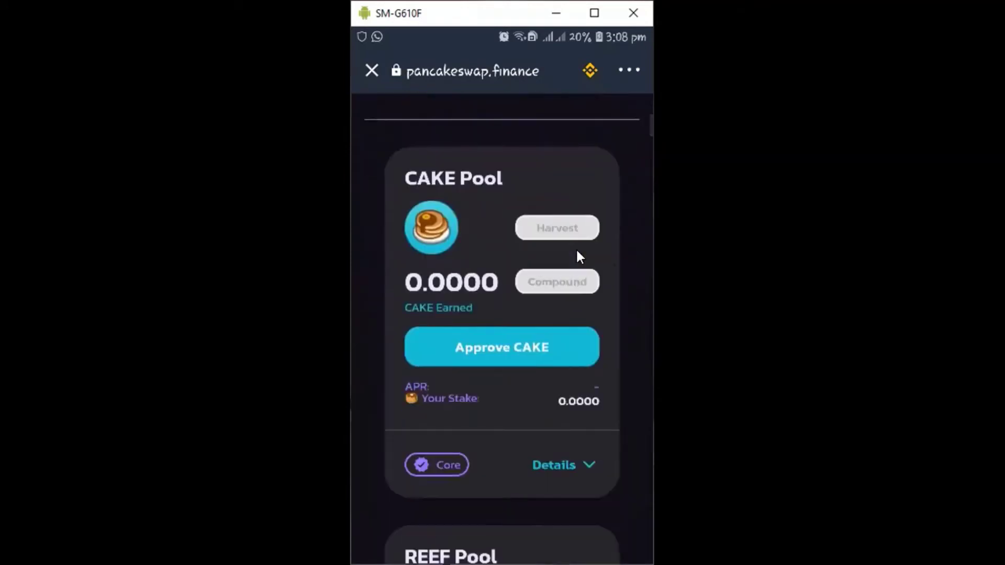
scroll(600, 206, up, 1)
scroll(597, 205, up, 6)
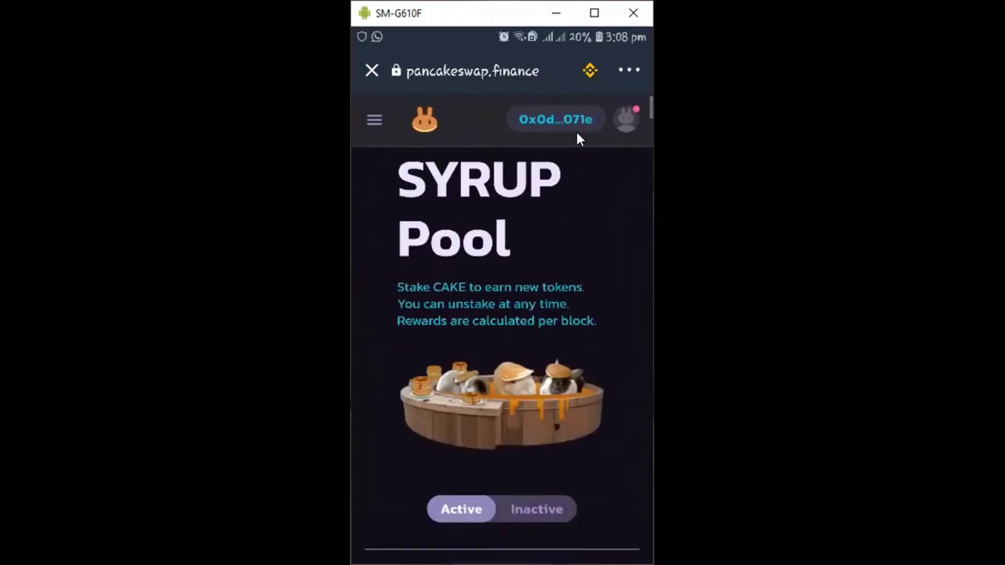
scroll(545, 253, down, 4)
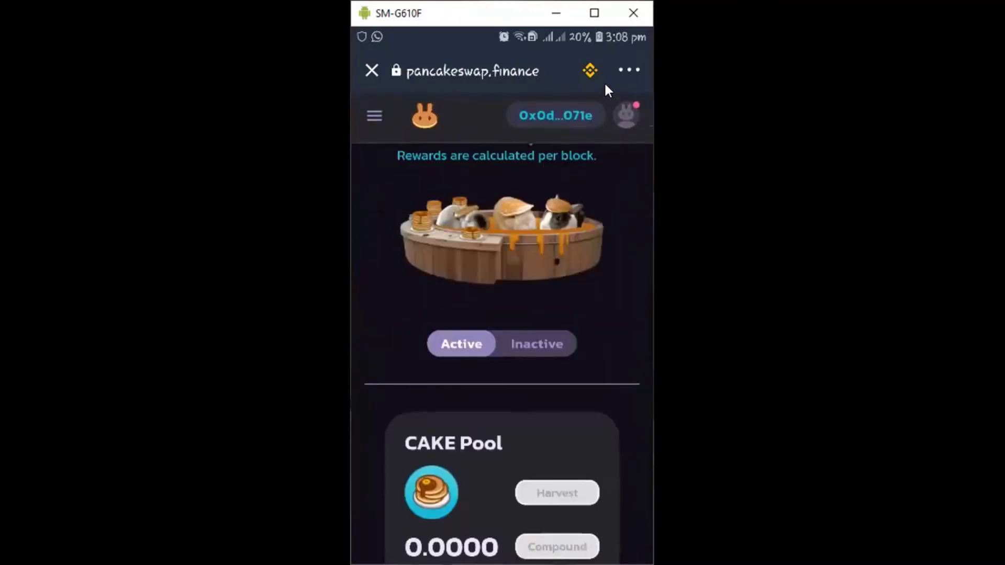
click(589, 68)
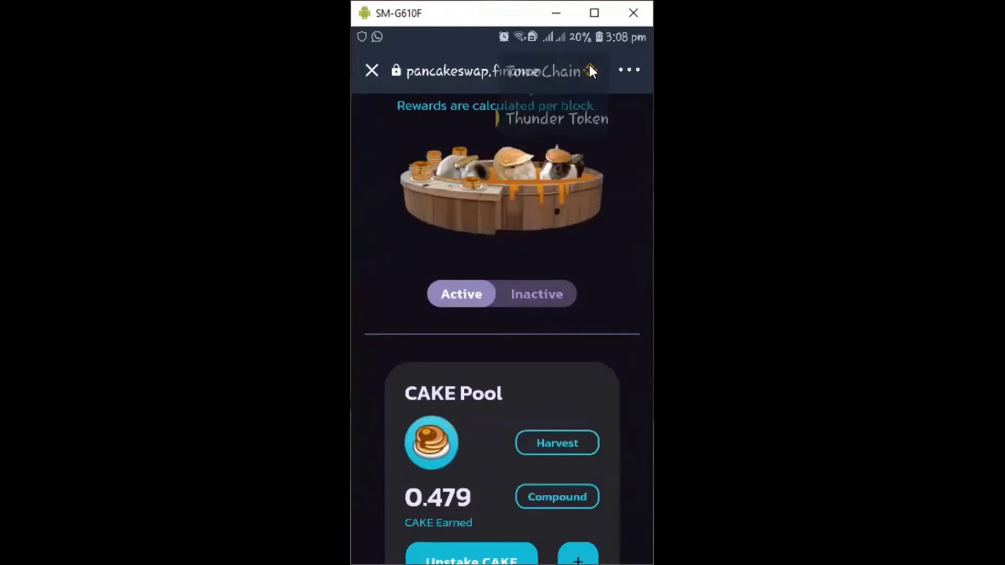
click(365, 147)
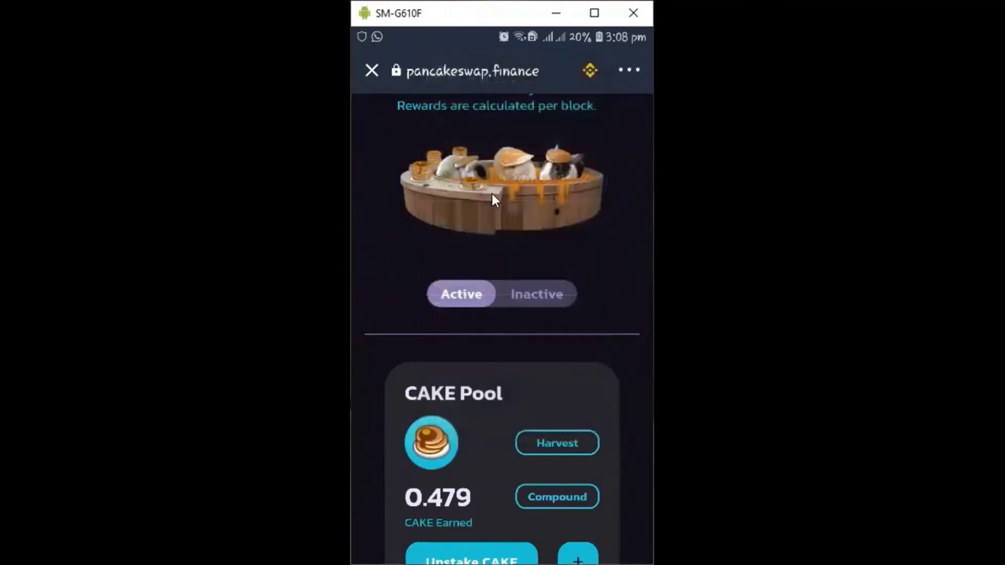
Step: Examine the earned amounts, APR and stakes of the CAKE, REEF, DITTO and LINA pools
scroll(503, 209, down, 5)
scroll(513, 230, down, 5)
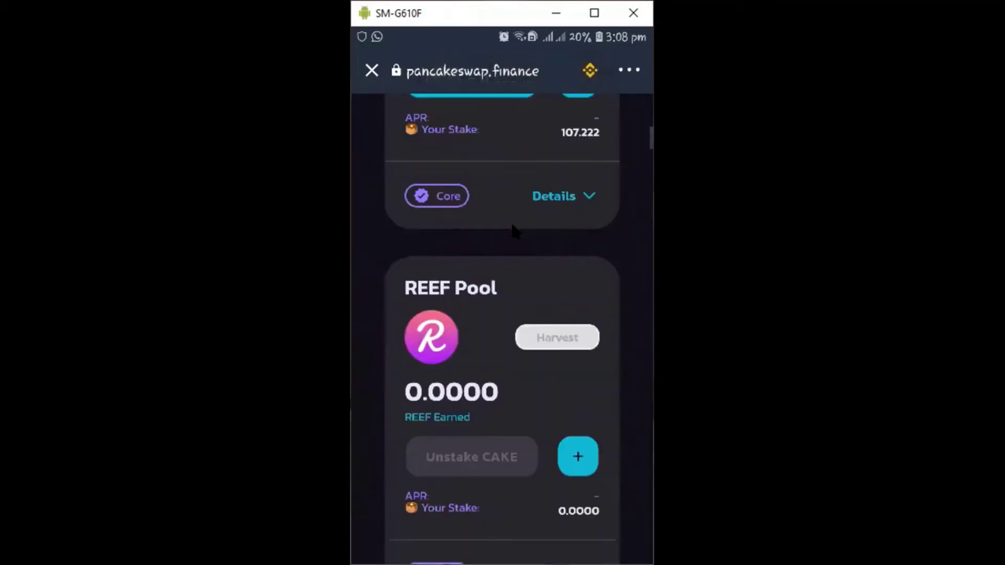
scroll(516, 199, up, 5)
scroll(521, 218, down, 5)
scroll(520, 217, down, 5)
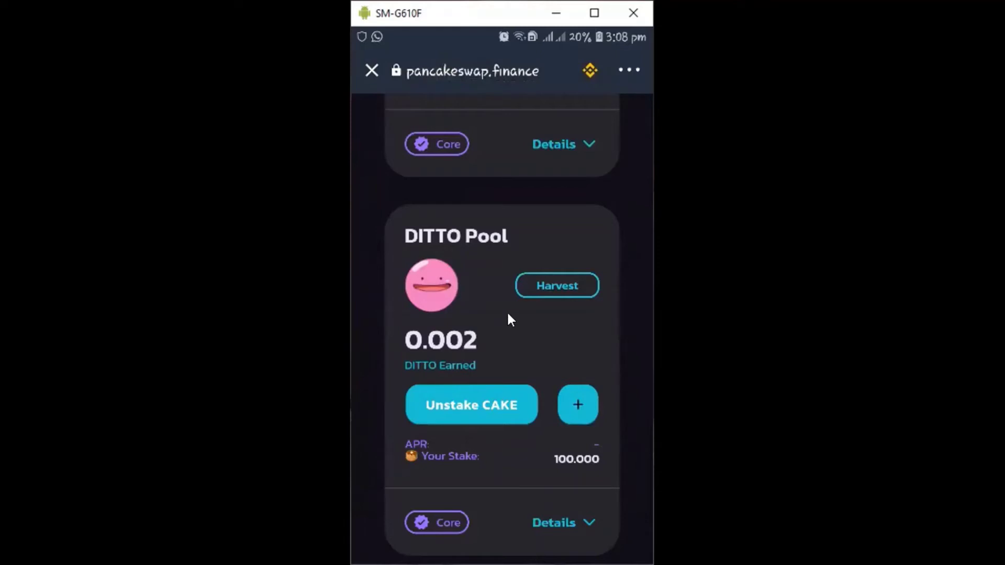
scroll(510, 319, down, 2)
scroll(510, 319, down, 2)
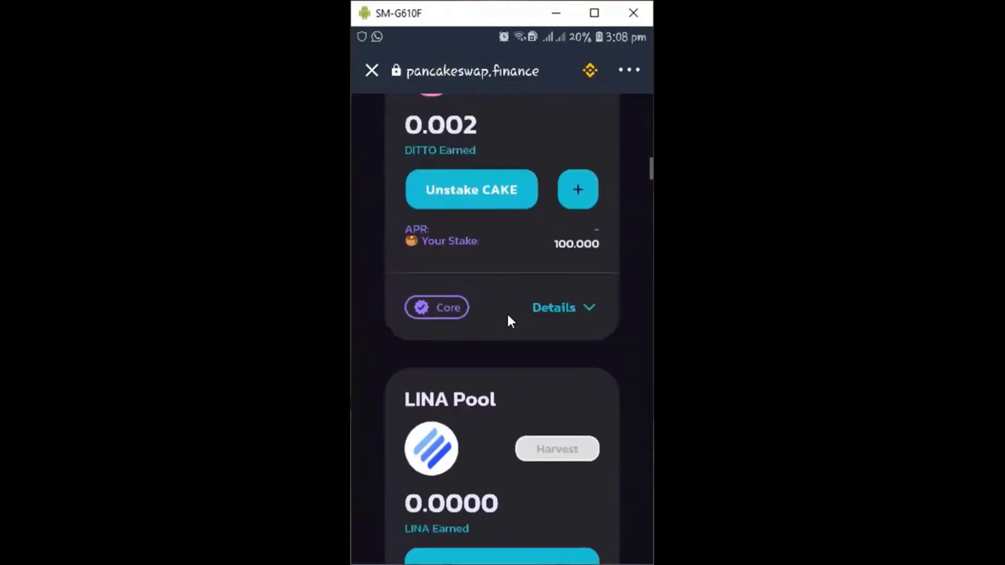
scroll(510, 321, down, 1)
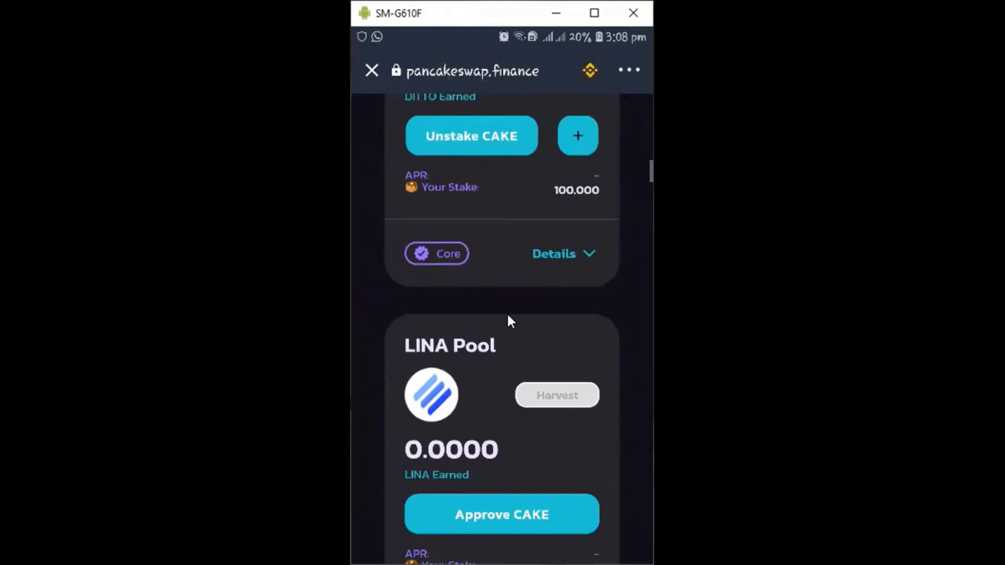
scroll(510, 320, down, 2)
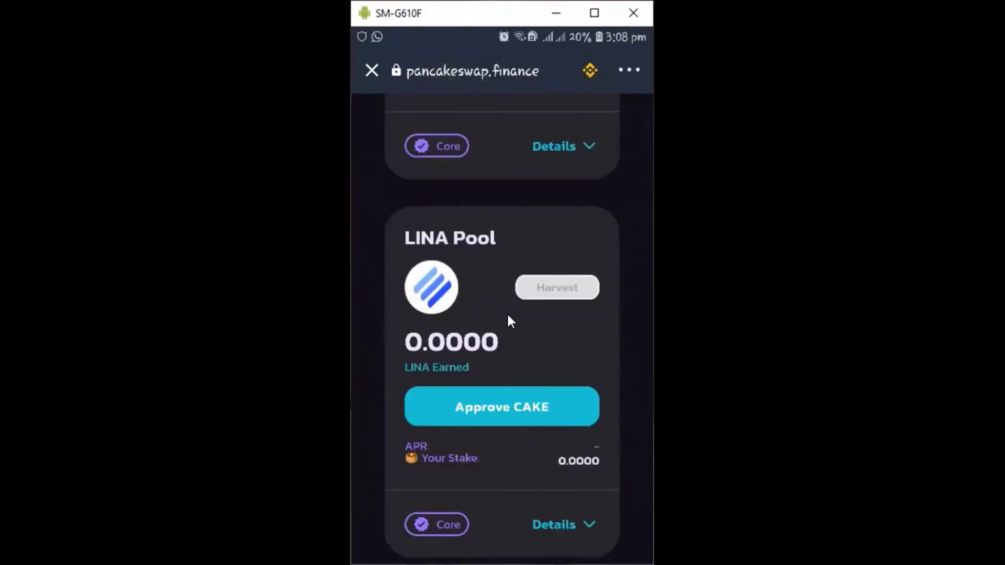
scroll(505, 335, down, 2)
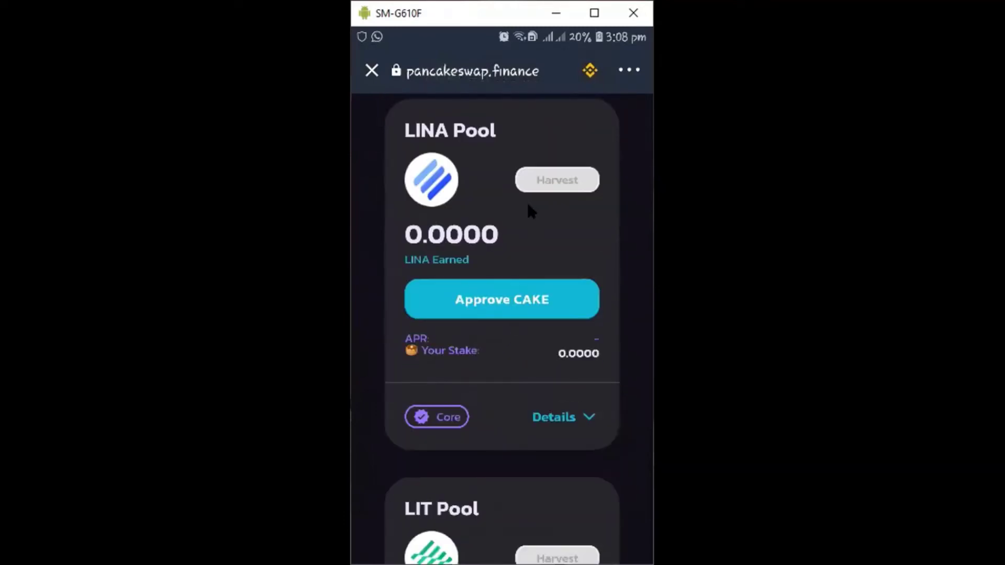
Step: Browse the further syrup pools from LIT and HGET down to FRONT and Helmet, and return to the introduction above the CAKE Pool
scroll(481, 184, down, 20)
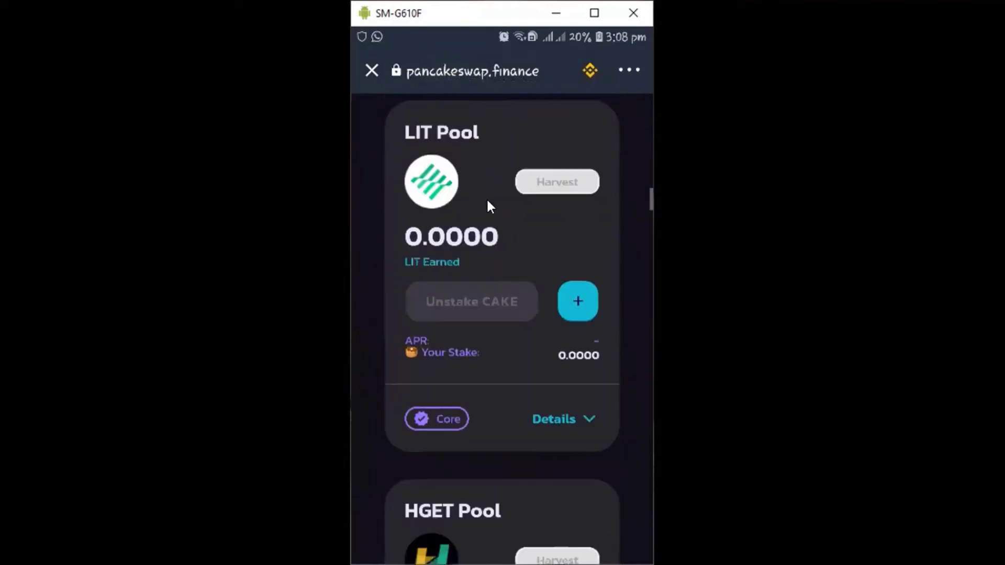
scroll(488, 250, down, 20)
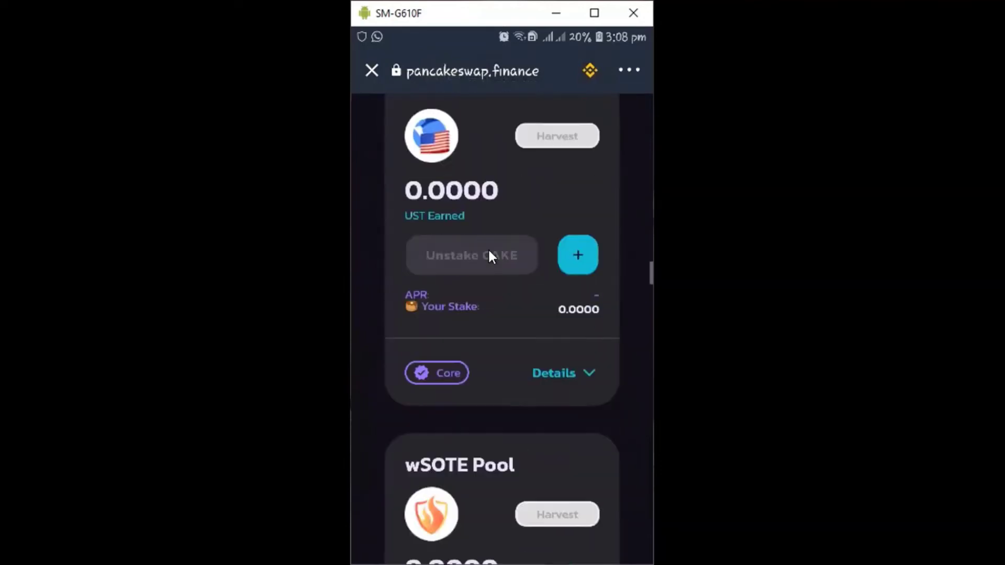
scroll(489, 249, down, 7)
scroll(489, 249, up, 20)
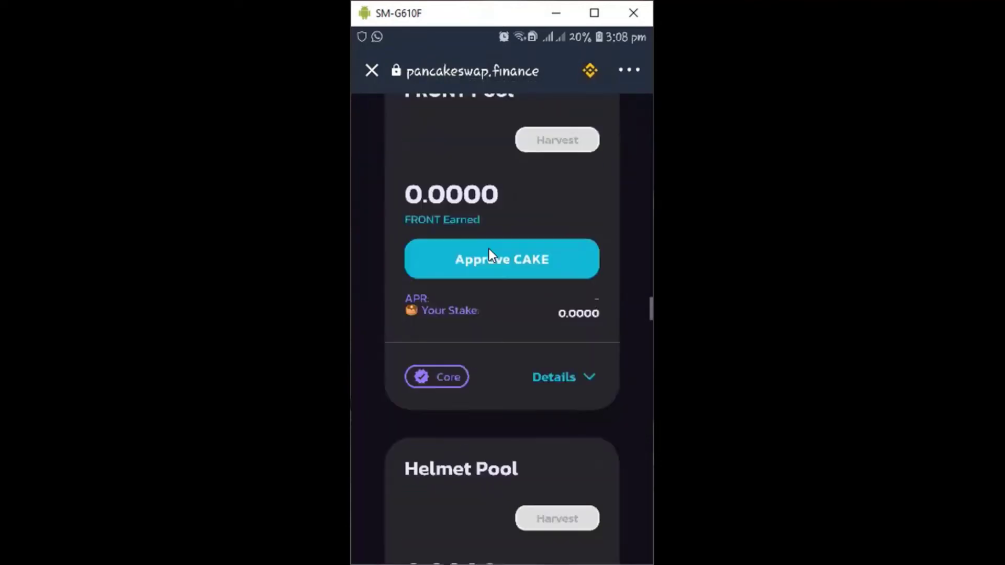
scroll(487, 251, up, 20)
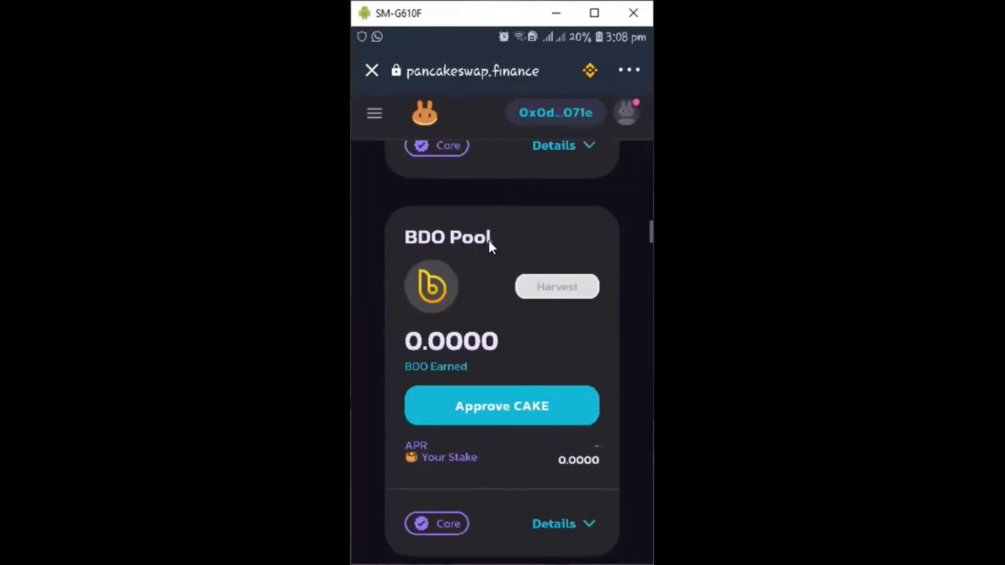
scroll(493, 243, up, 20)
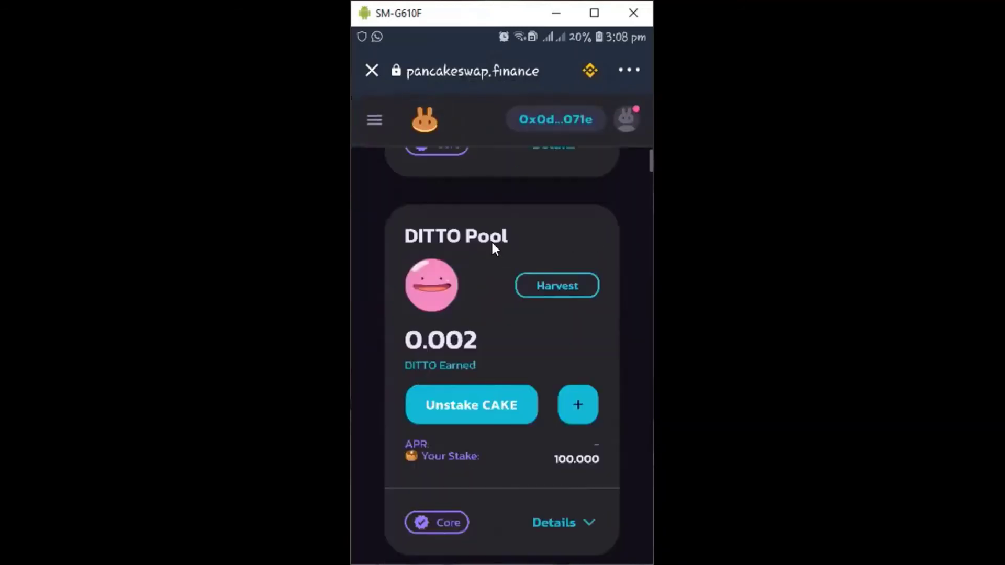
scroll(491, 240, up, 10)
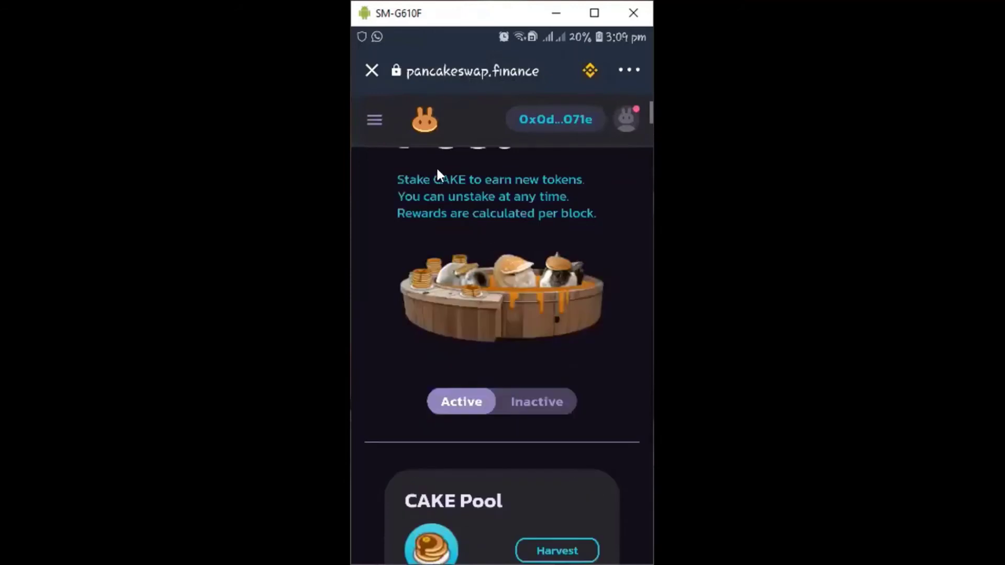
Step: Close the PancakeSwap page and return to the wallet's token list to review the total and the balances down to PancakeSwap Token
click(371, 71)
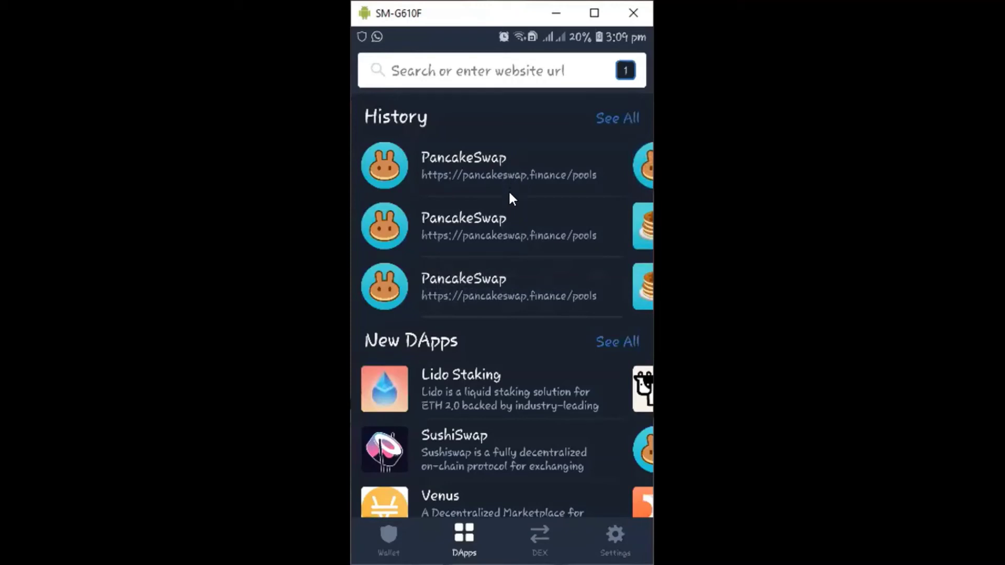
scroll(512, 189, up, 2)
click(388, 539)
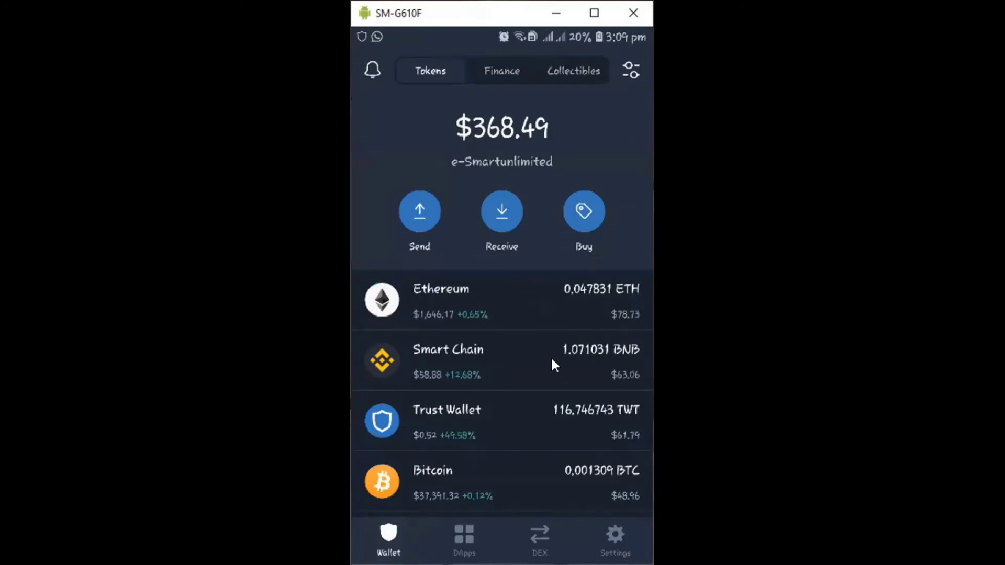
scroll(554, 353, up, 2)
scroll(572, 149, down, 3)
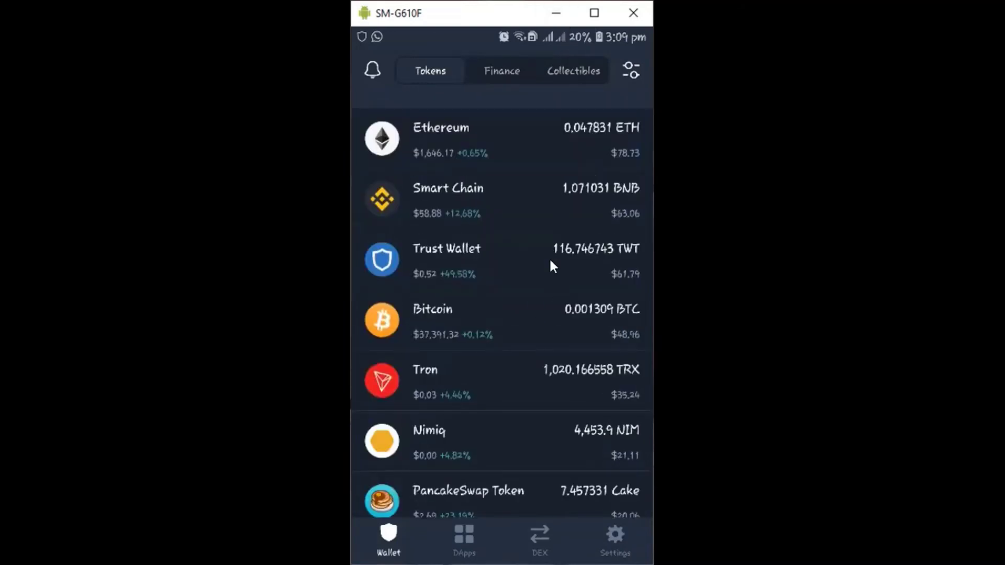
scroll(548, 257, up, 3)
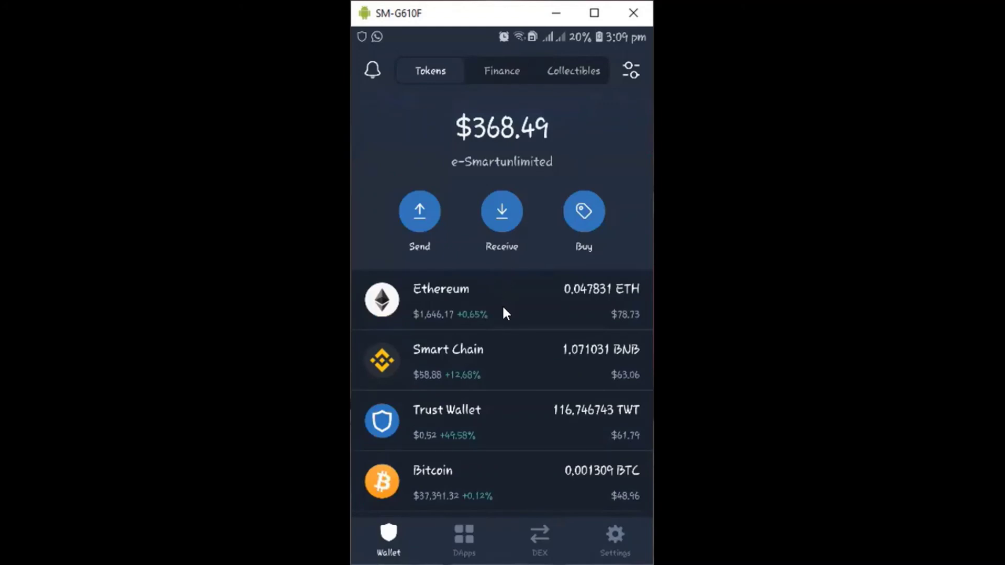
scroll(561, 157, up, 2)
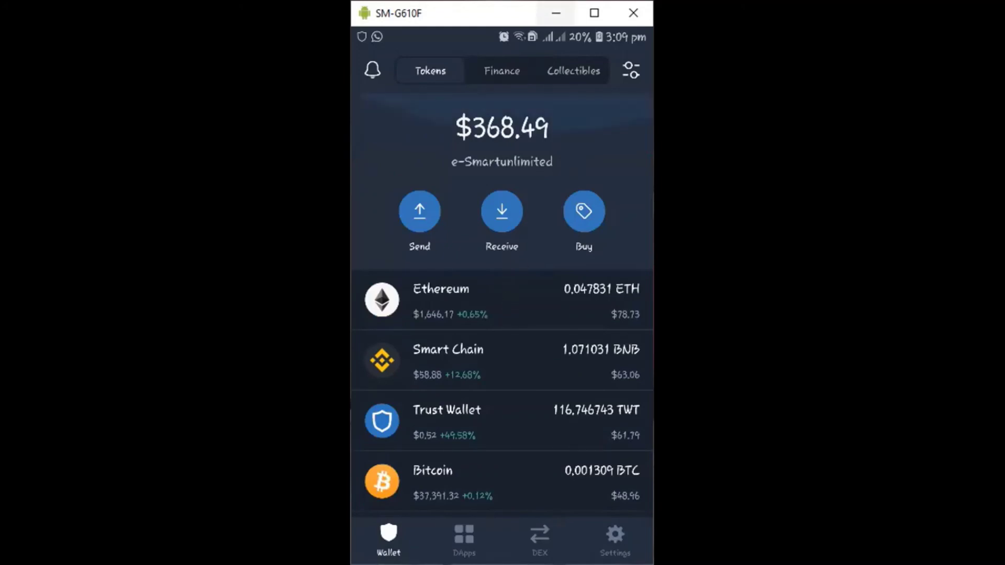